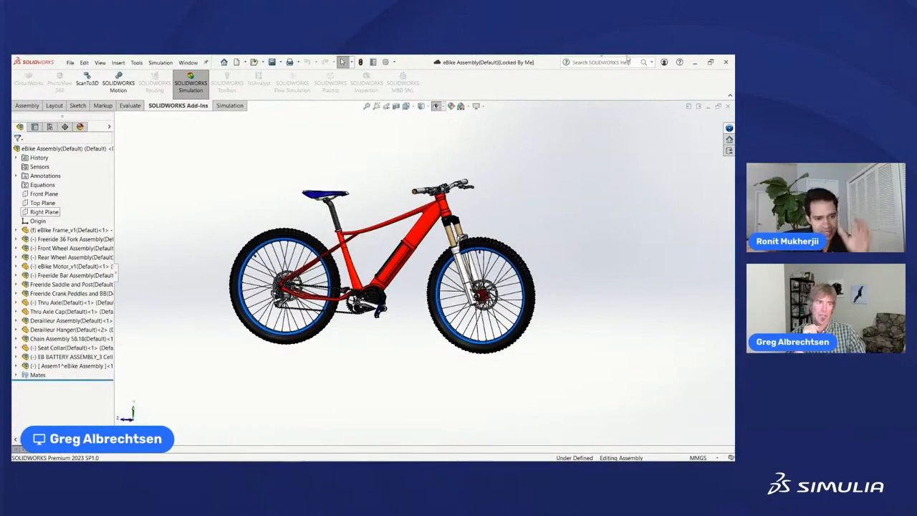
left_click(711, 62)
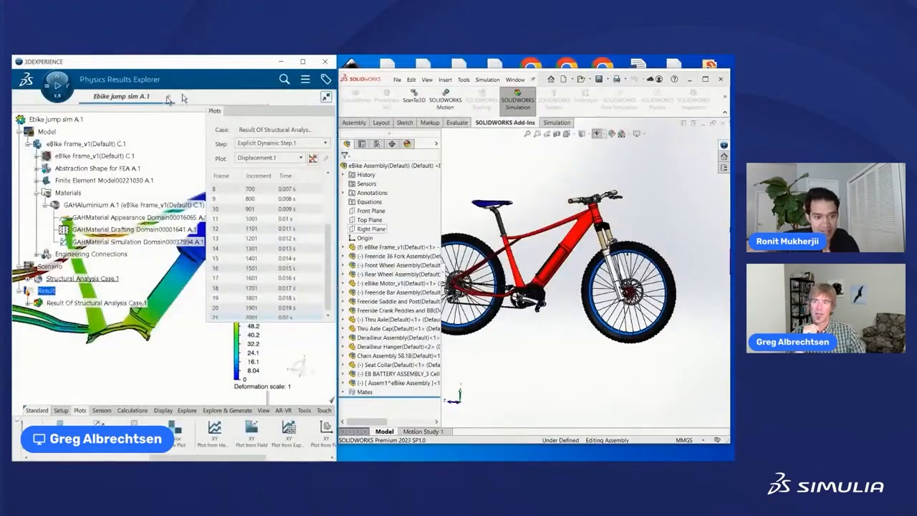
left_click(167, 96)
left_click(704, 79)
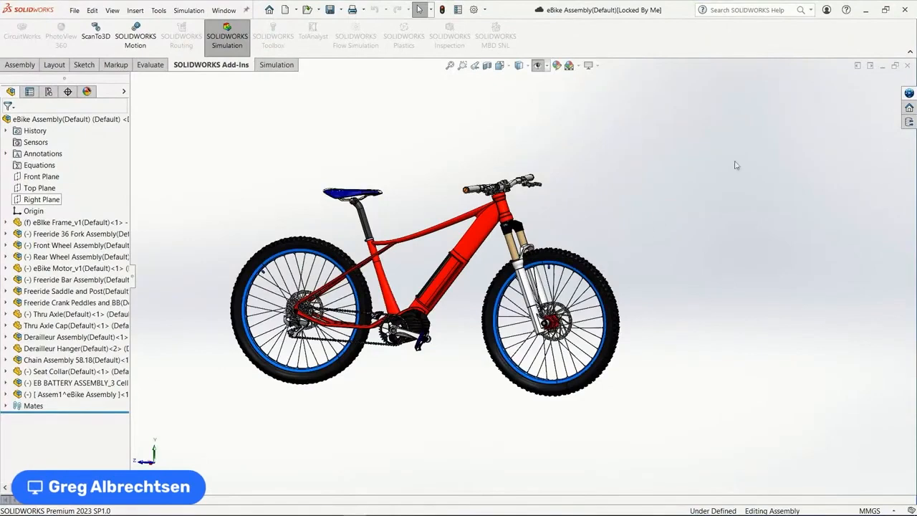
Show the 3DEXPERIENCE session structure, select the eBike Frame_v1 component, and briefly view the available platform apps.
left_click(908, 93)
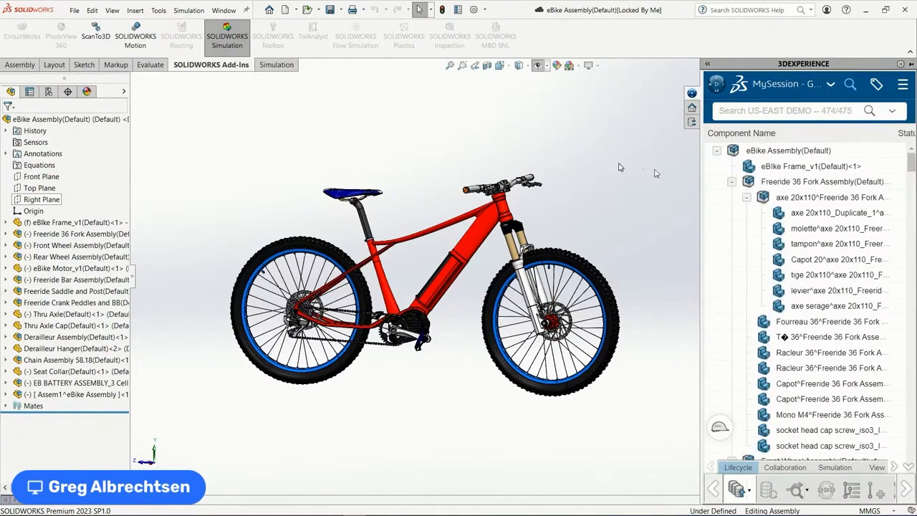
left_click(832, 168)
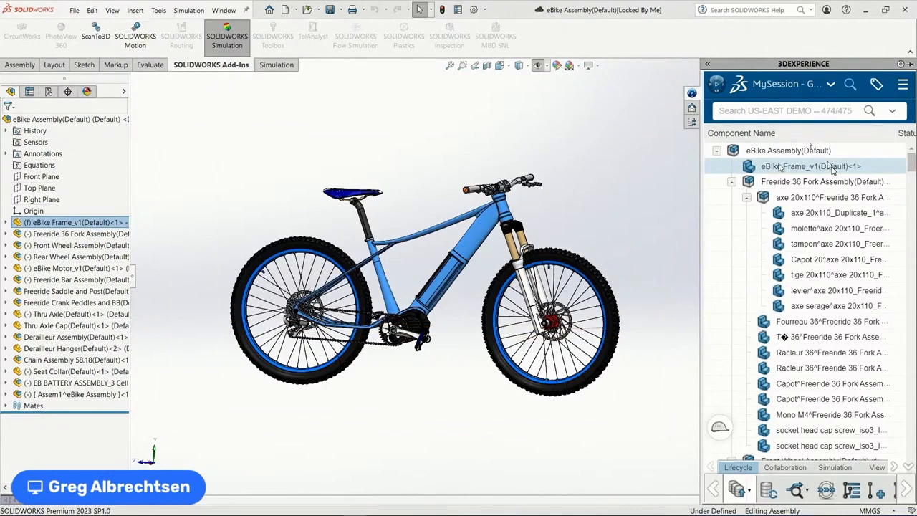
left_click(719, 92)
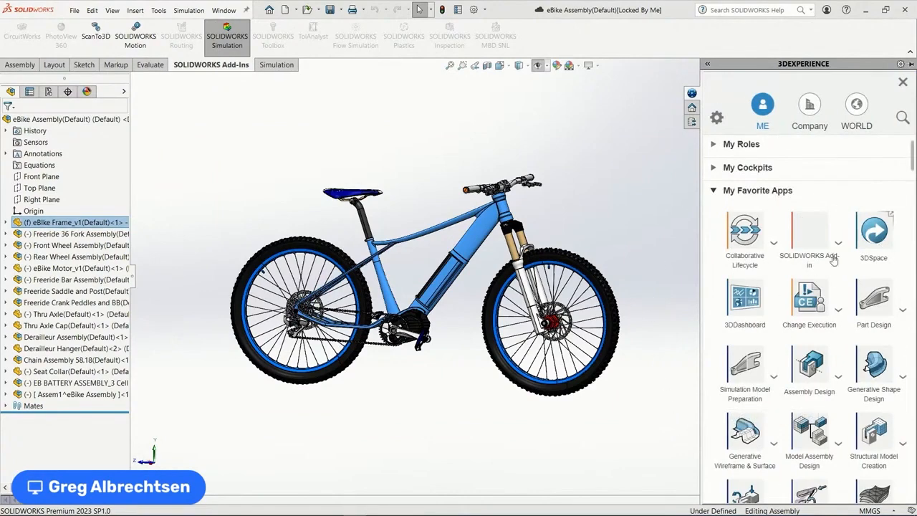
left_click(903, 82)
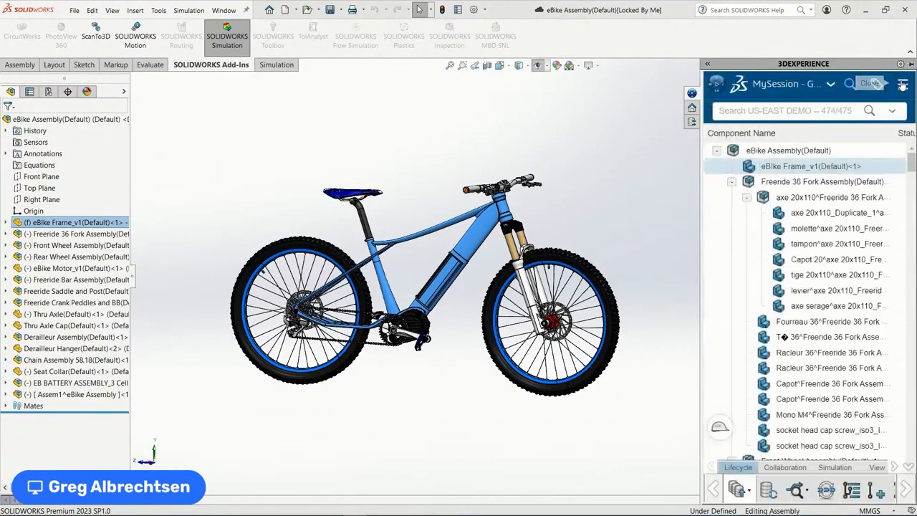
Open the eBike Frame_v1 part from the SOLIDWORKS session in the 3DEXPERIENCE window and maximize that window.
left_click(885, 10)
left_click_drag(802, 191, 269, 208)
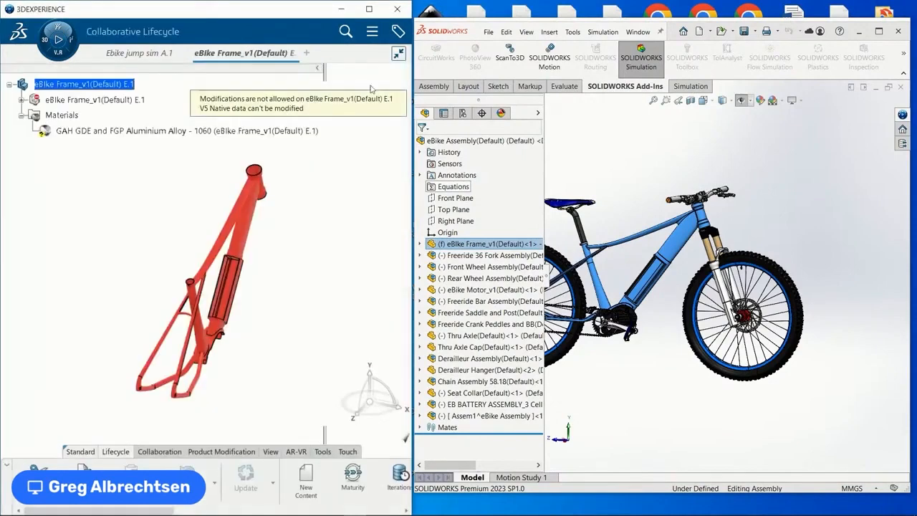
left_click(369, 9)
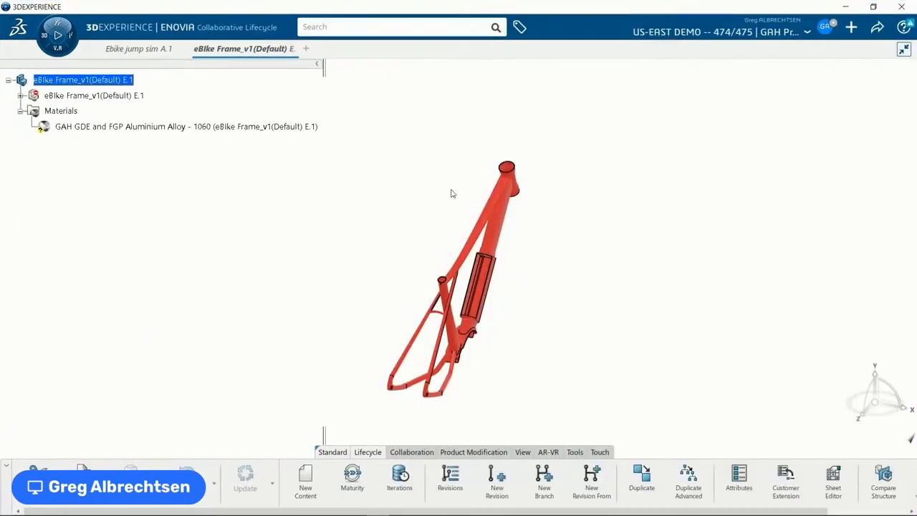
Examine the whole bike frame in side view, including the battery housing and motor mount area.
middle_click_drag(512, 363, 506, 322)
scroll(506, 322, "up", 4)
scroll(546, 293, "up", 1)
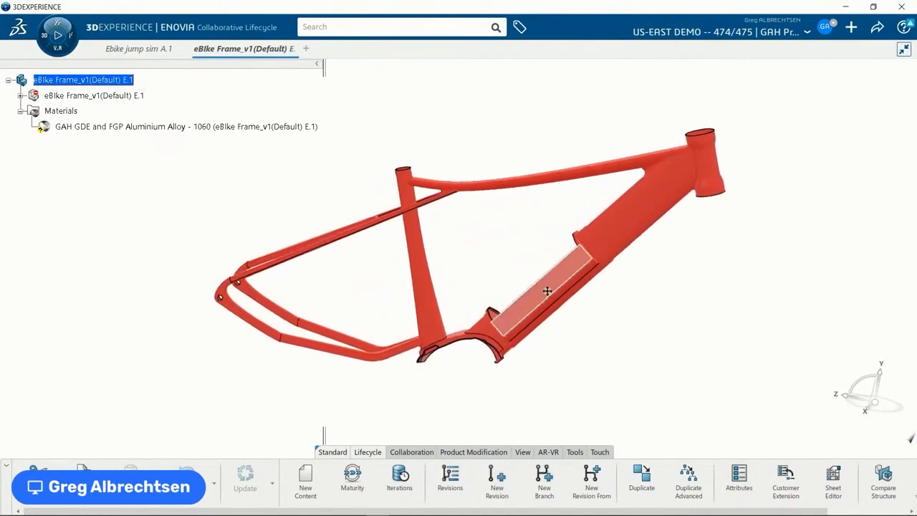
middle_click_drag(547, 295, 567, 342)
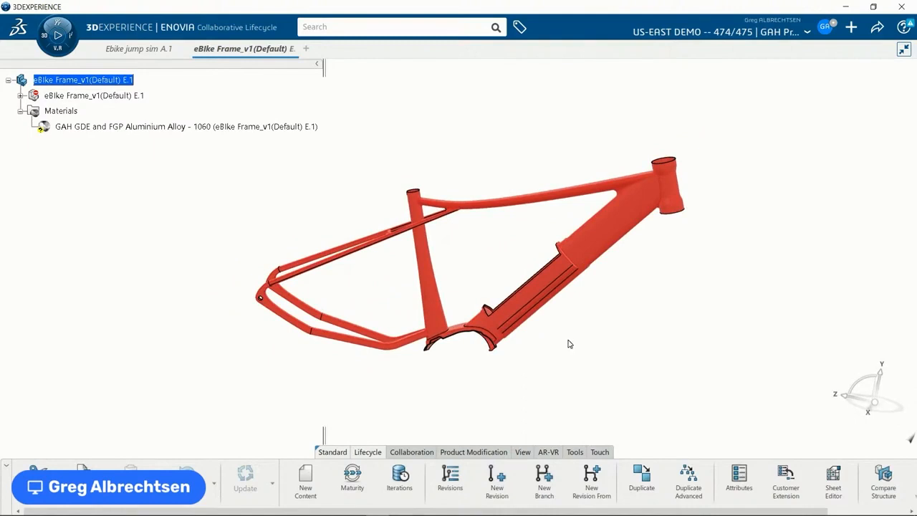
middle_click_drag(589, 331, 596, 330)
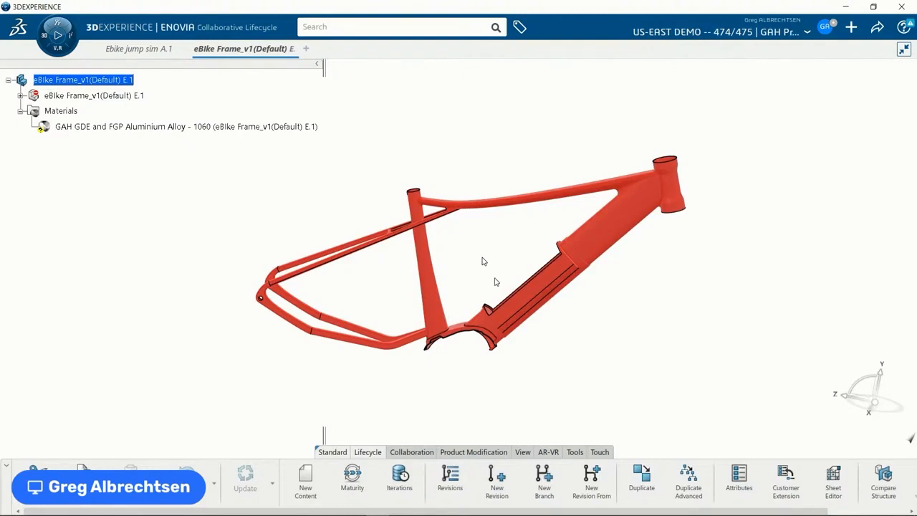
middle_click_drag(663, 312, 596, 314)
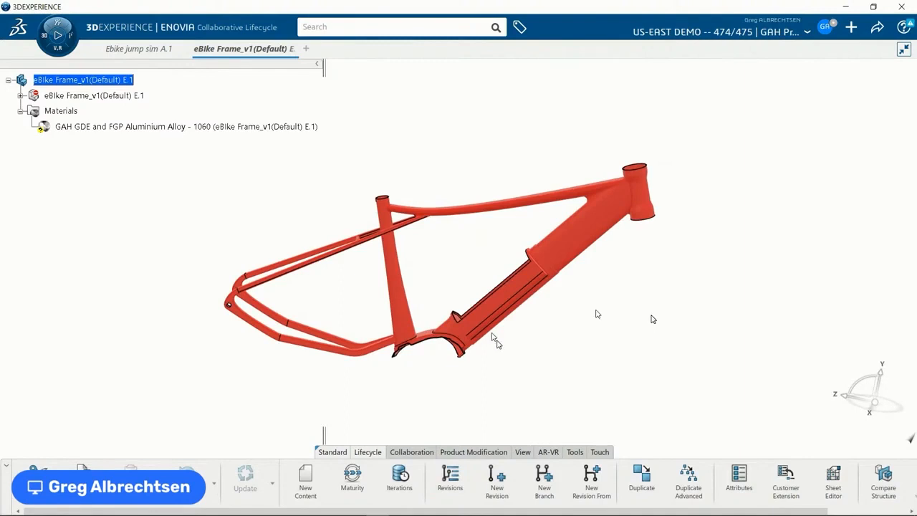
middle_click_drag(555, 324, 566, 318)
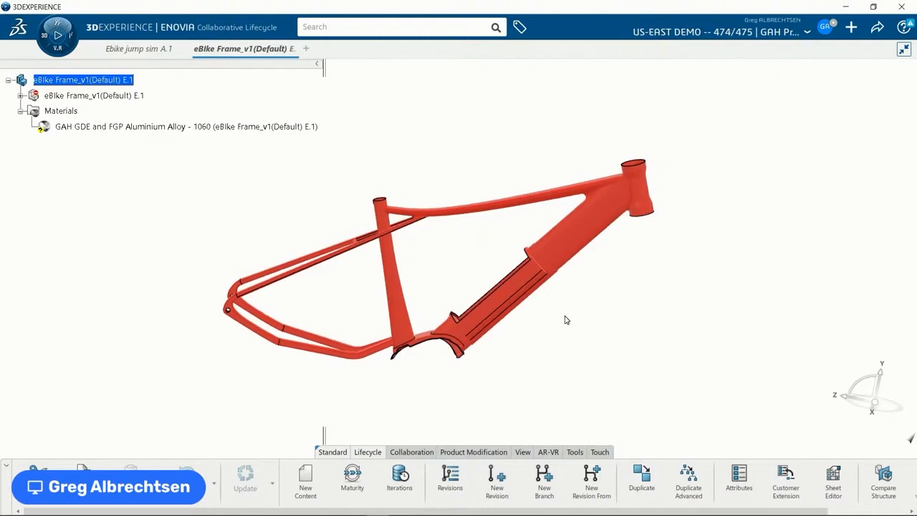
Inspect the open upper end of the seat tube and its wall thickness up close.
middle_click_drag(437, 272, 487, 278)
scroll(447, 279, "up", 4)
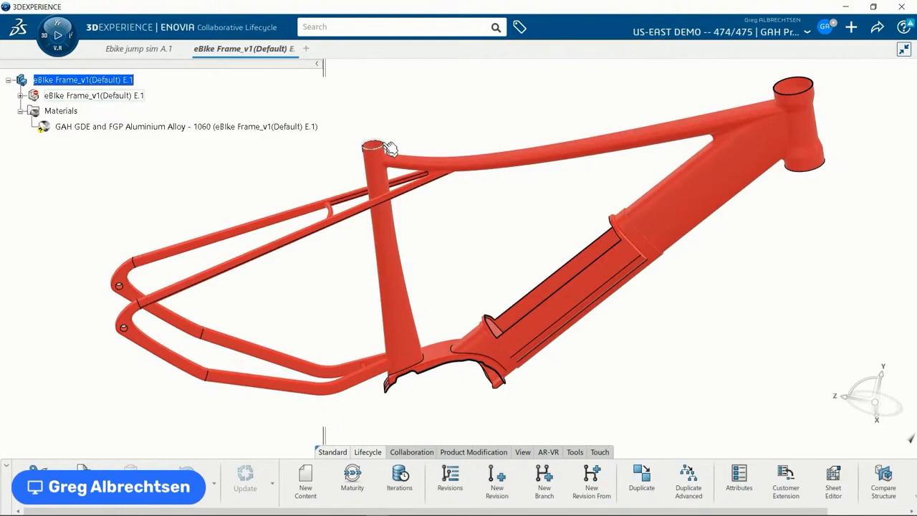
mouse_move(381, 121)
middle_mouse_down()
mouse_move(451, 262)
mouse_move(403, 111)
mouse_move(380, 107)
middle_mouse_up()
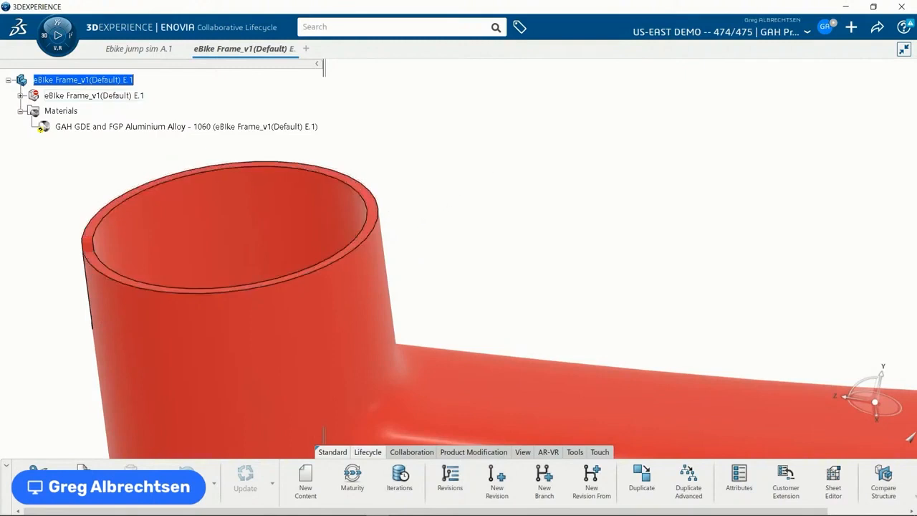
middle_click_drag(472, 155, 431, 251, "ctrl")
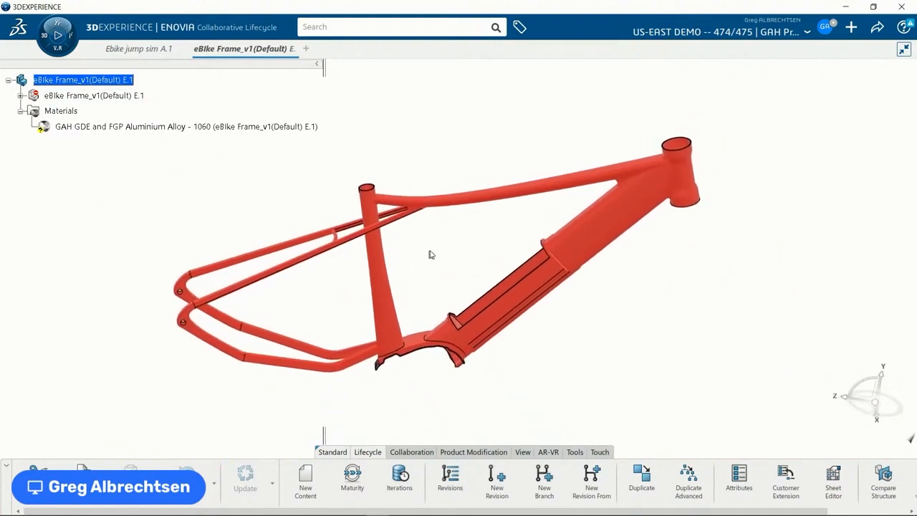
middle_click_drag(731, 288, 721, 264, "ctrl")
Examine the frame's main tubes and rear stays from several angles.
middle_click_drag(666, 288, 684, 286)
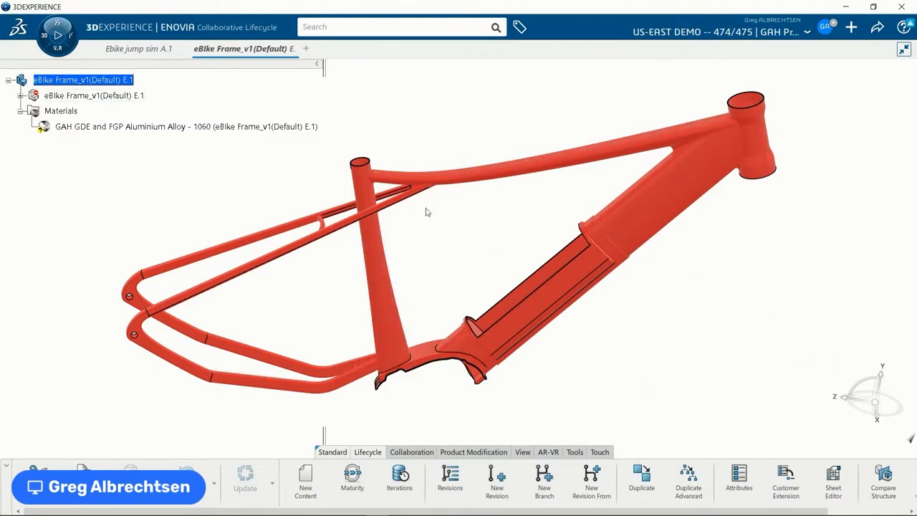
middle_click(513, 329)
middle_click_drag(384, 309, 563, 153)
middle_click_drag(565, 279, 419, 333)
middle_click_drag(222, 204, 212, 284)
middle_click_drag(442, 272, 543, 360)
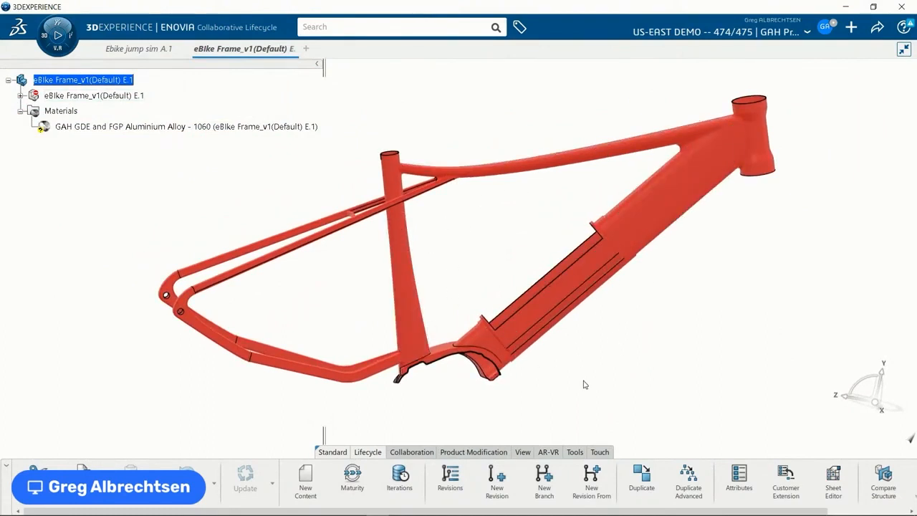
mouse_move(689, 278)
middle_mouse_down()
mouse_move(673, 286)
mouse_move(674, 278)
middle_mouse_up()
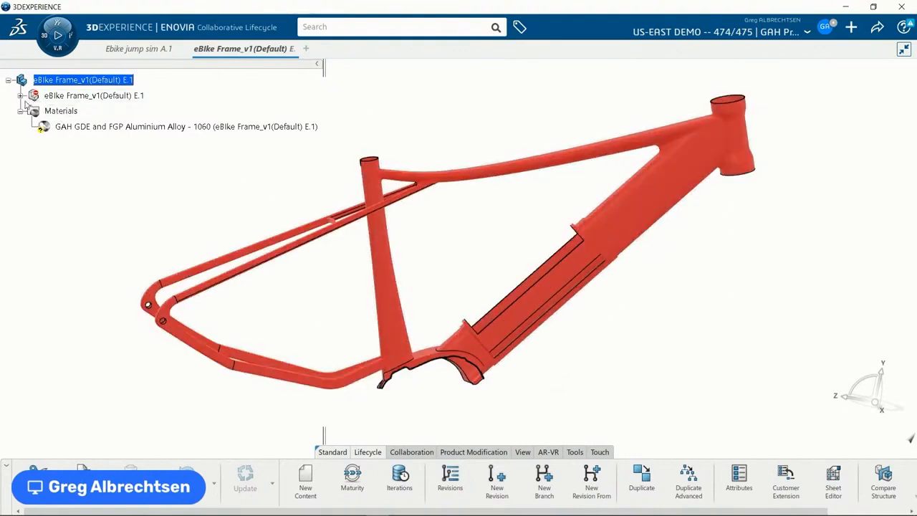
mouse_move(630, 308)
middle_mouse_down()
mouse_move(640, 306)
mouse_move(618, 303)
mouse_move(628, 306)
middle_mouse_up()
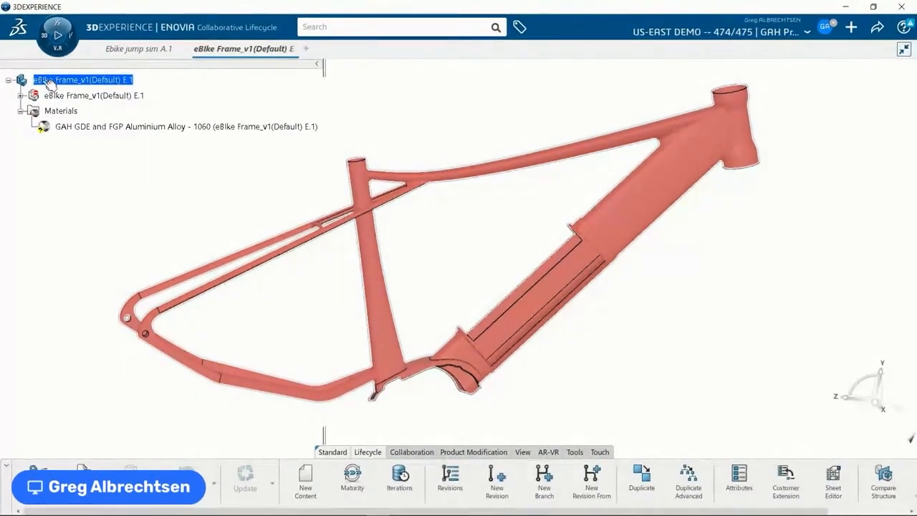
Expand the frame's shape representation in the tree and highlight it to examine its contents and geometry.
left_click(21, 96)
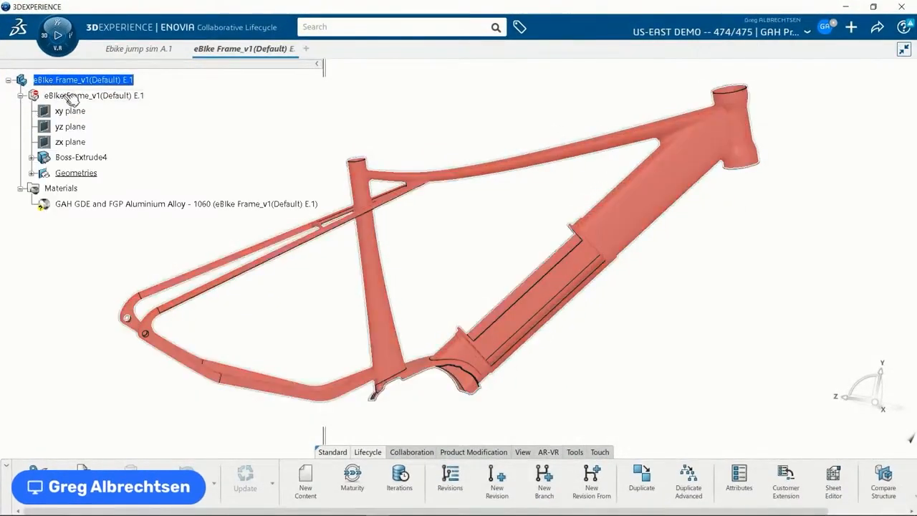
left_click(70, 96)
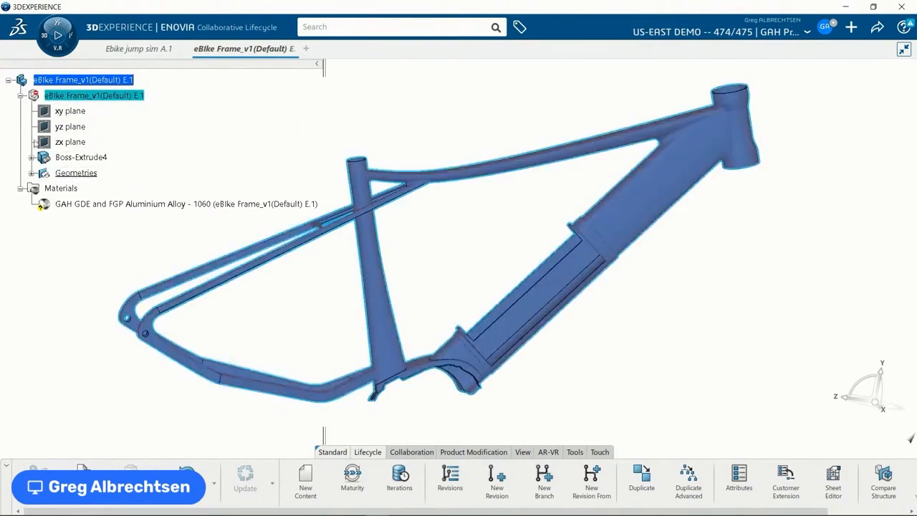
left_click(144, 132)
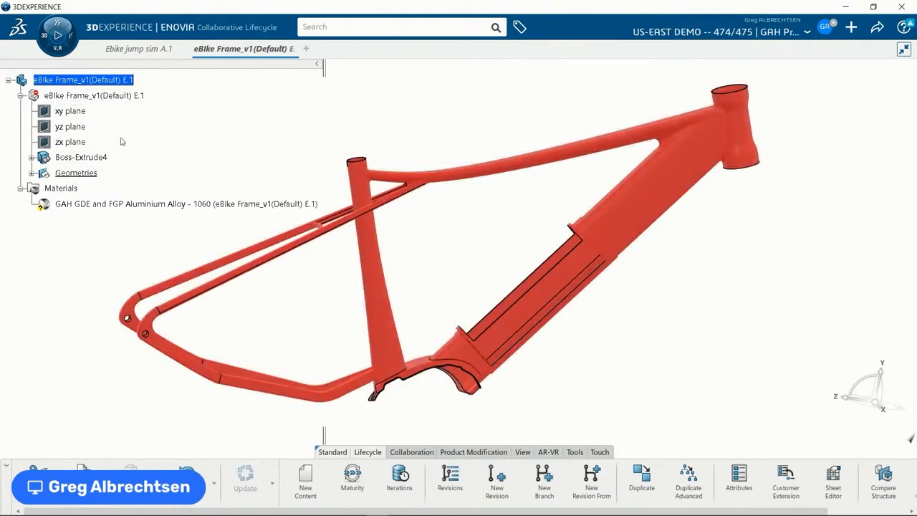
right_click(106, 81)
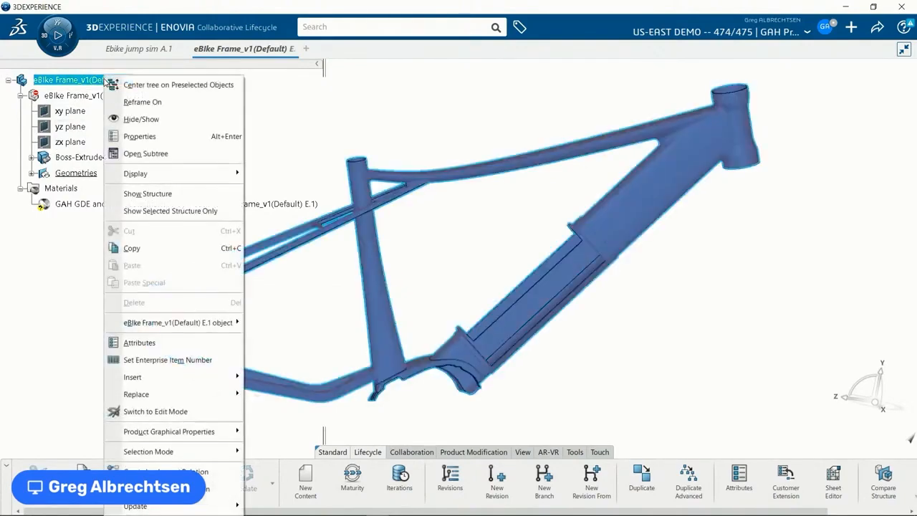
left_click(371, 105)
left_click(365, 99)
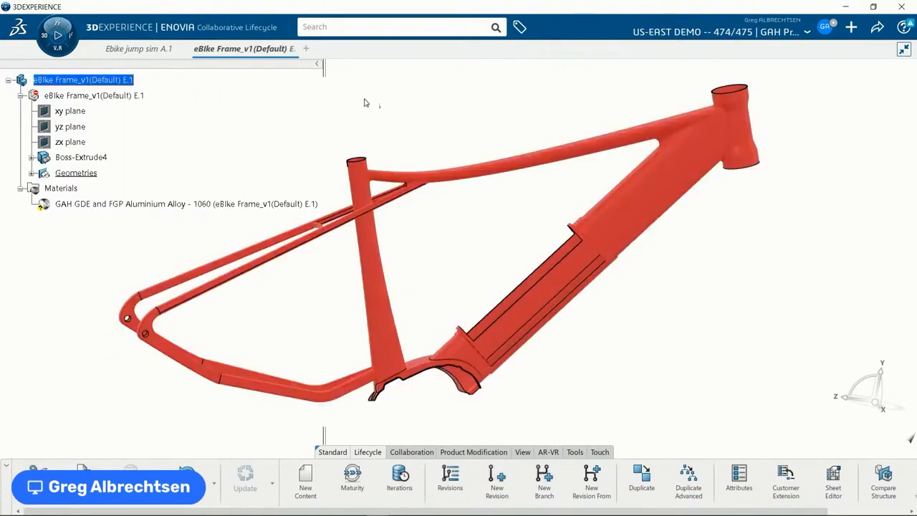
middle_click_drag(372, 102, 385, 112)
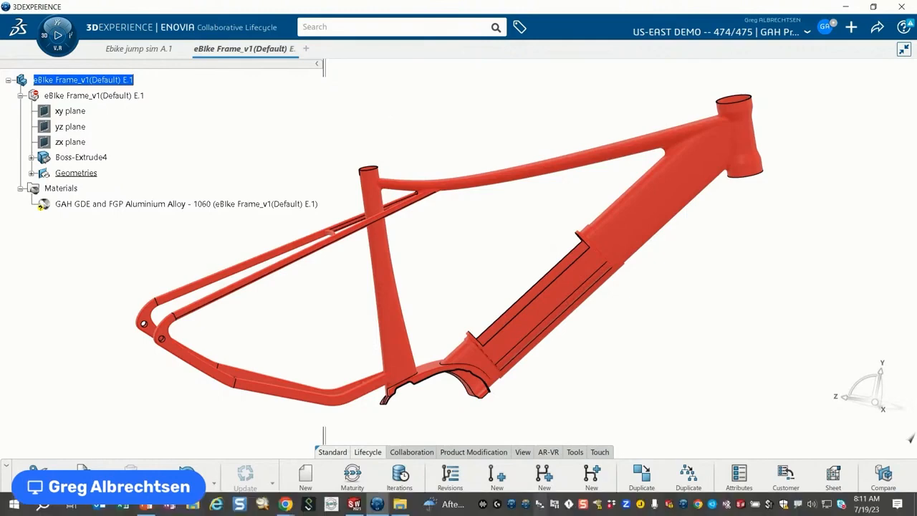
Switch to SOLIDWORKS to view the full eBike assembly, and return to the frame in 3DEXPERIENCE.
left_click(352, 505)
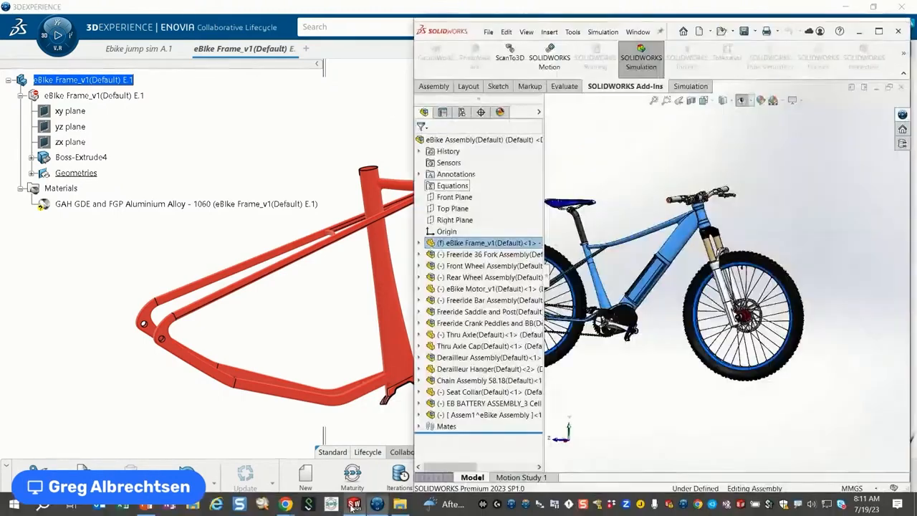
left_click(879, 32)
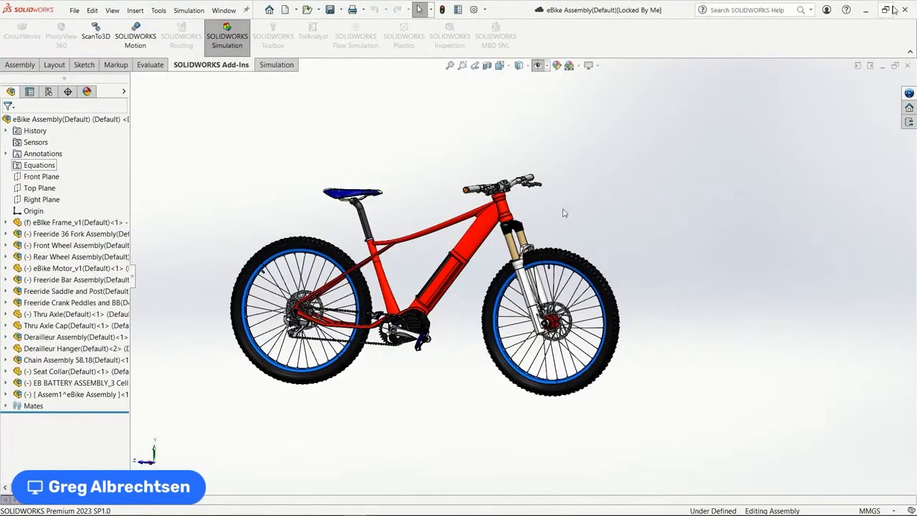
left_click(866, 10)
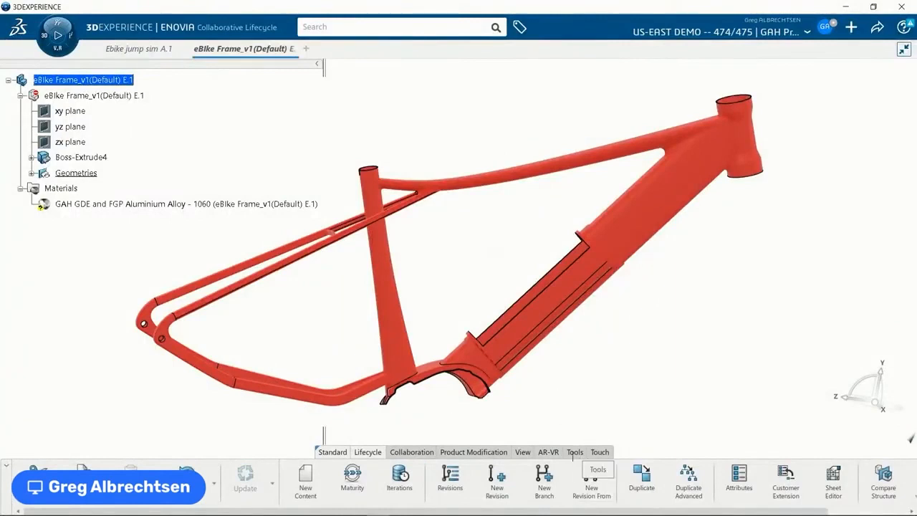
left_click(574, 451)
scroll(577, 494, "down", 3)
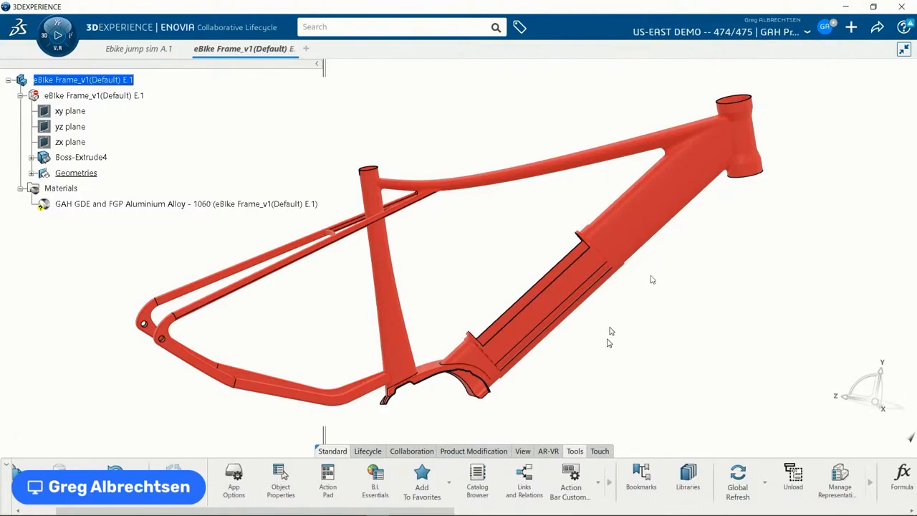
middle_click_drag(702, 314, 686, 326)
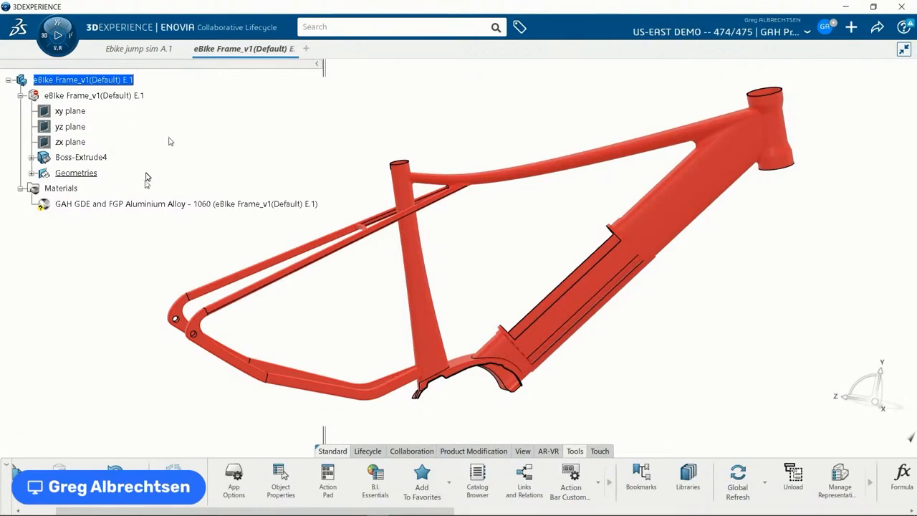
Insert an Abstraction Shape under the root eBike Frame_v1 product, keeping the proposed title.
right_click(91, 79)
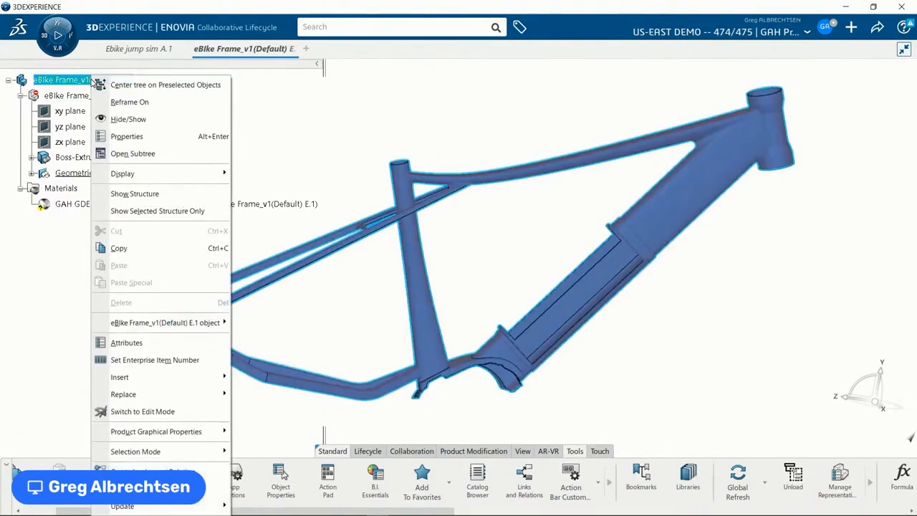
mouse_move(162, 380)
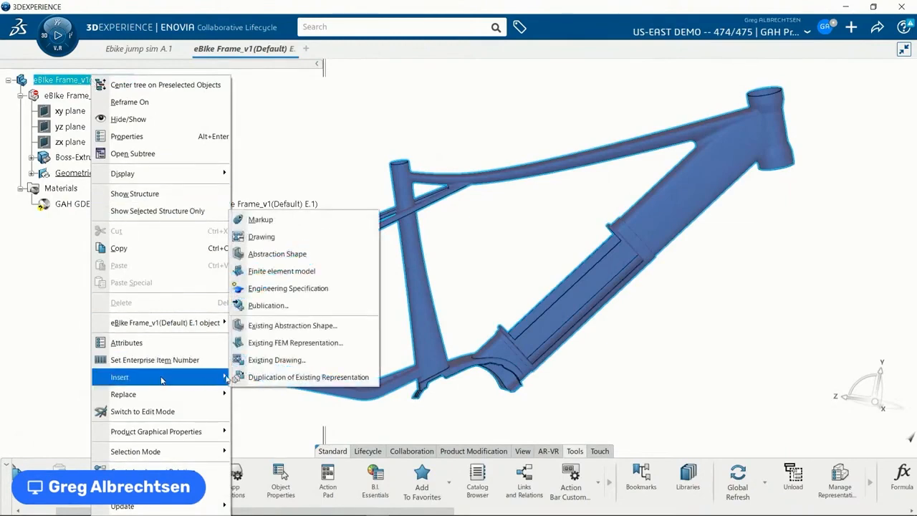
left_click(278, 253)
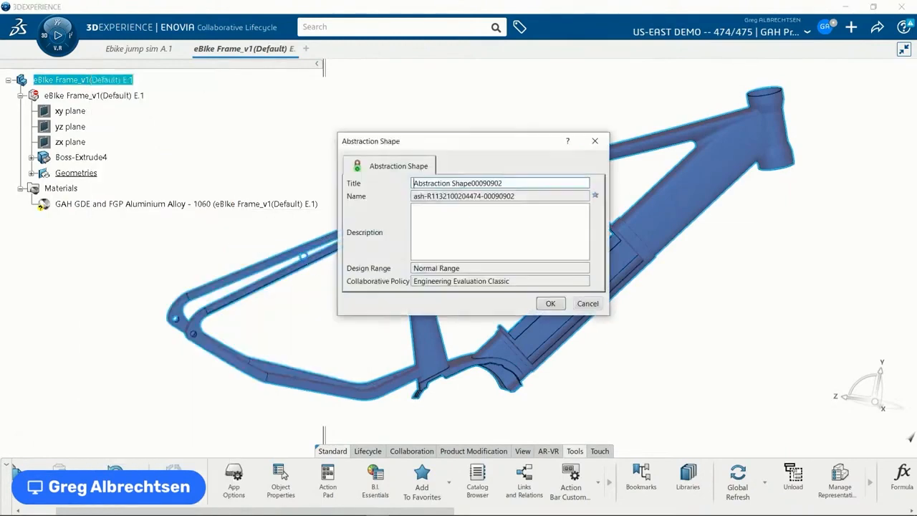
left_click(550, 303)
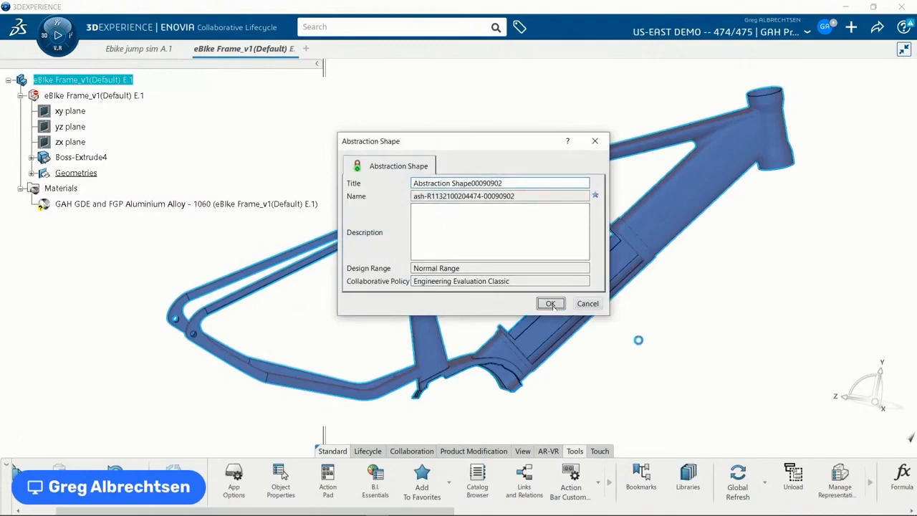
Expand the new Abstraction Shape in the tree and activate it for editing in the Simulation Model Preparation app.
middle_click_drag(627, 315, 632, 341, "ctrl")
middle_click_drag(631, 342, 623, 335)
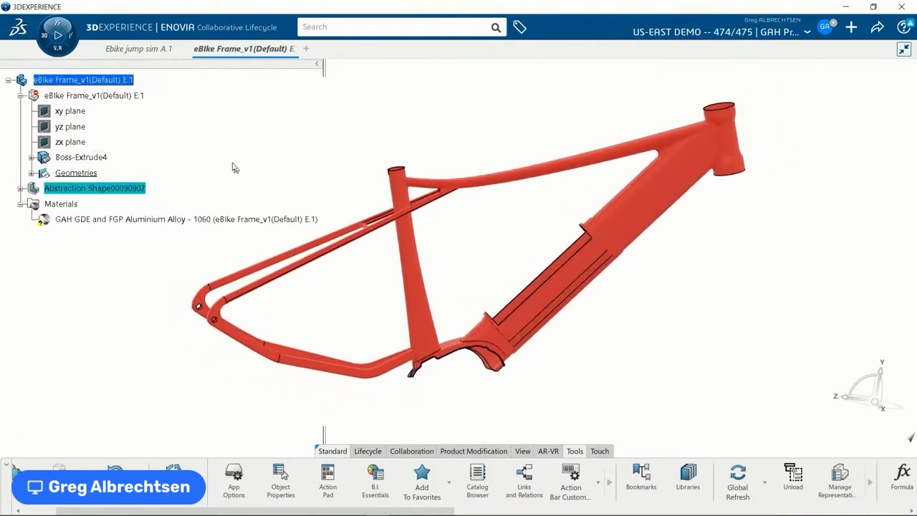
left_click(20, 188)
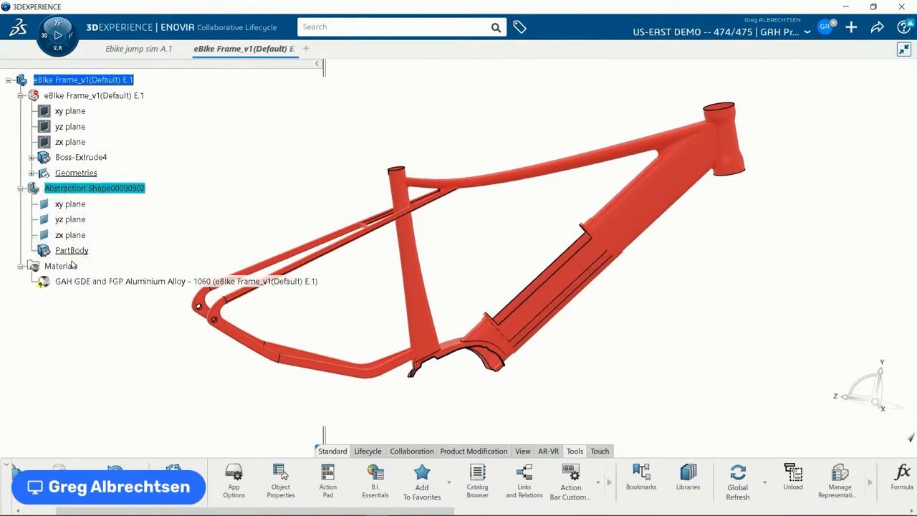
left_click(82, 158)
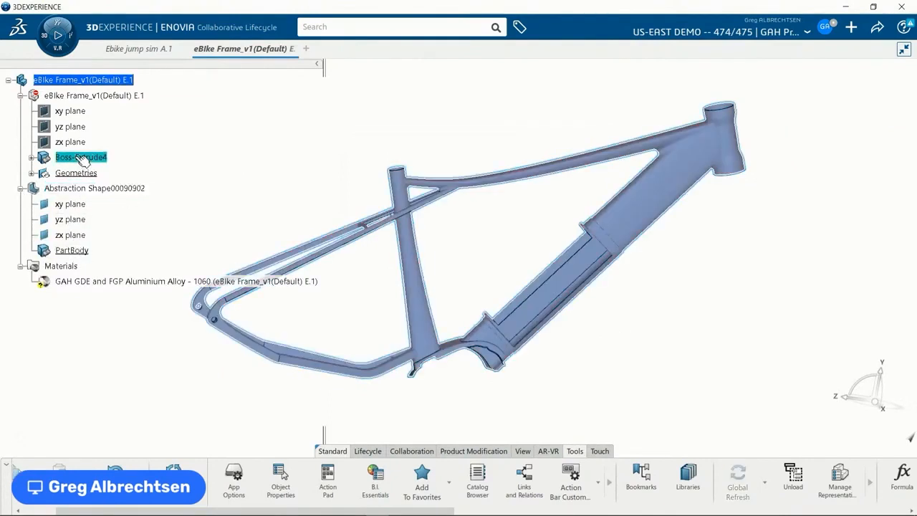
right_click(80, 158)
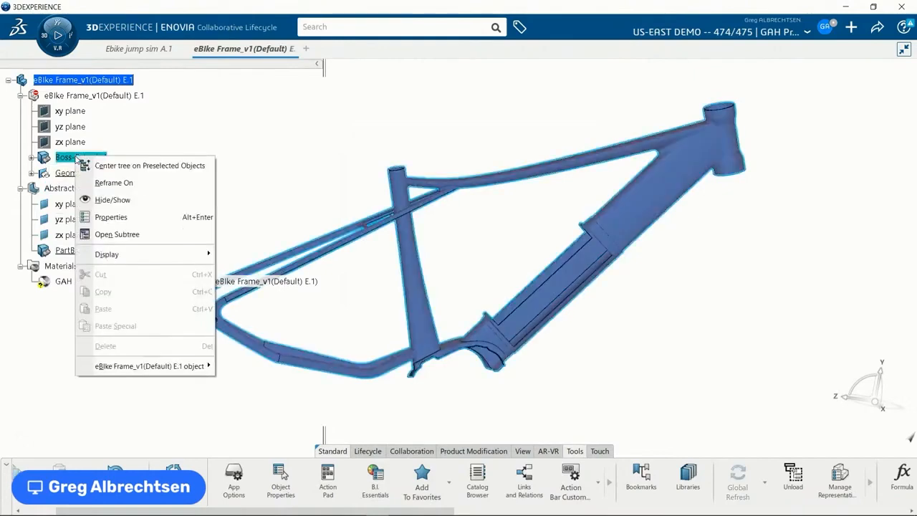
left_click(168, 138)
left_click(114, 190)
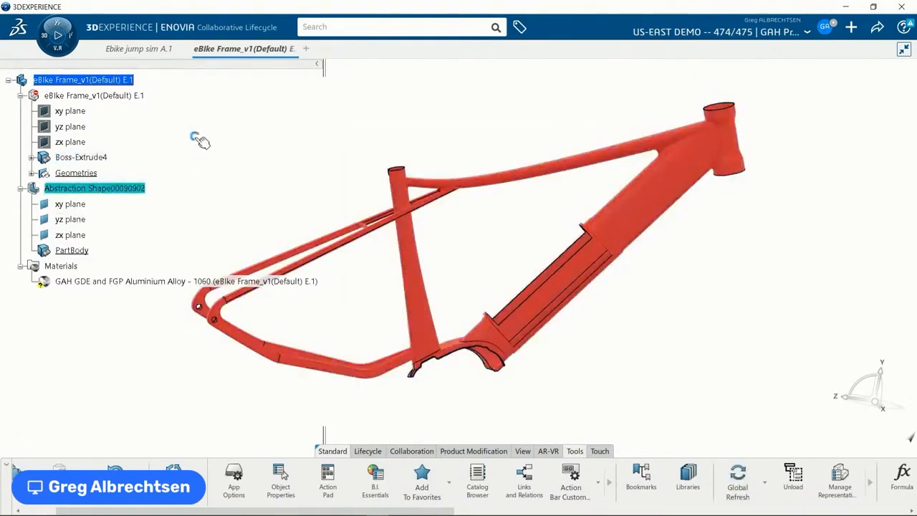
Copy the original Boss-Extrude4 body into the Abstraction Shape with Paste Special, using As Result With Link.
right_click(69, 159)
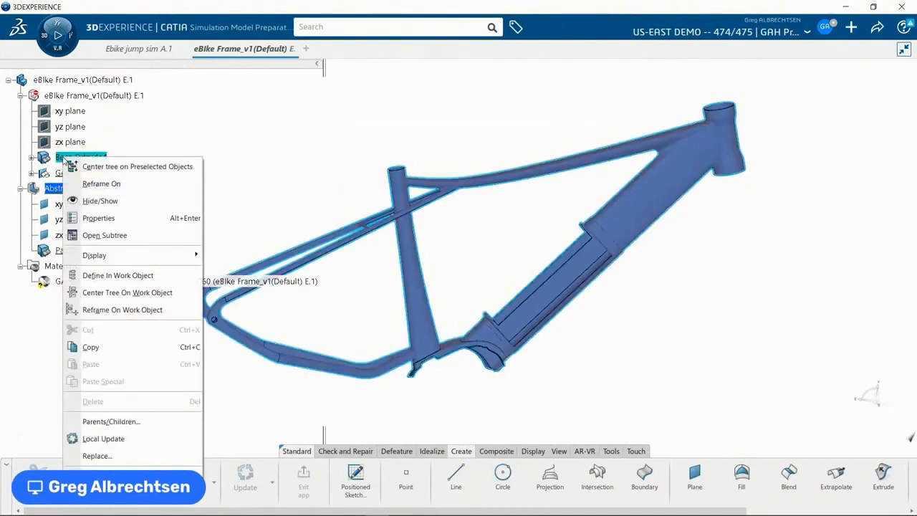
left_click(168, 346)
right_click(101, 189)
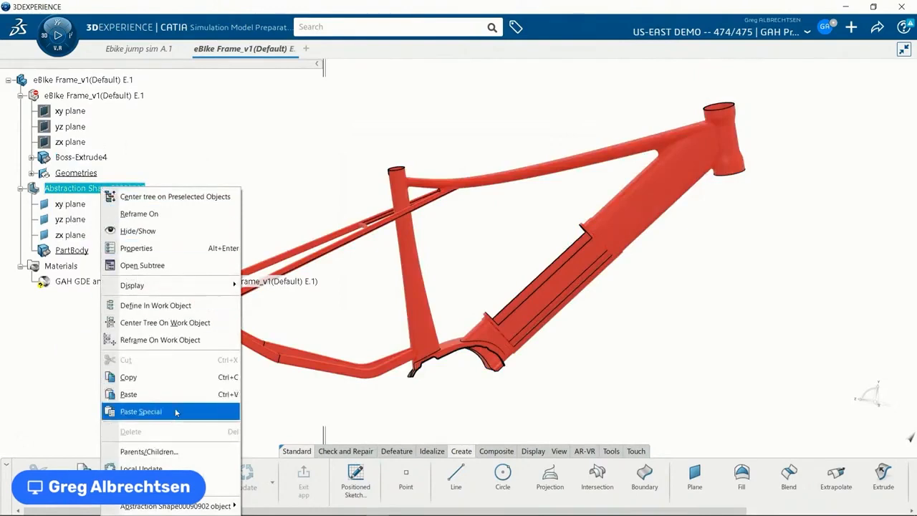
left_click(175, 412)
left_click(184, 364)
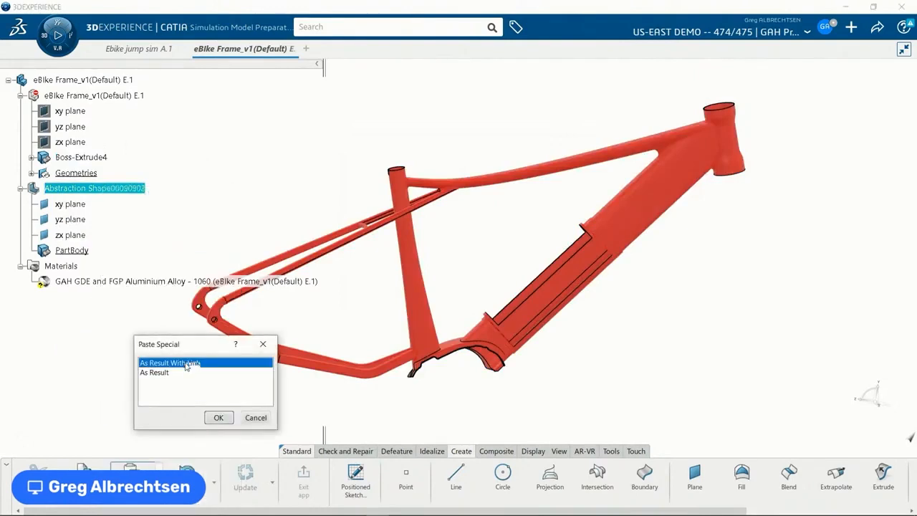
left_click(217, 417)
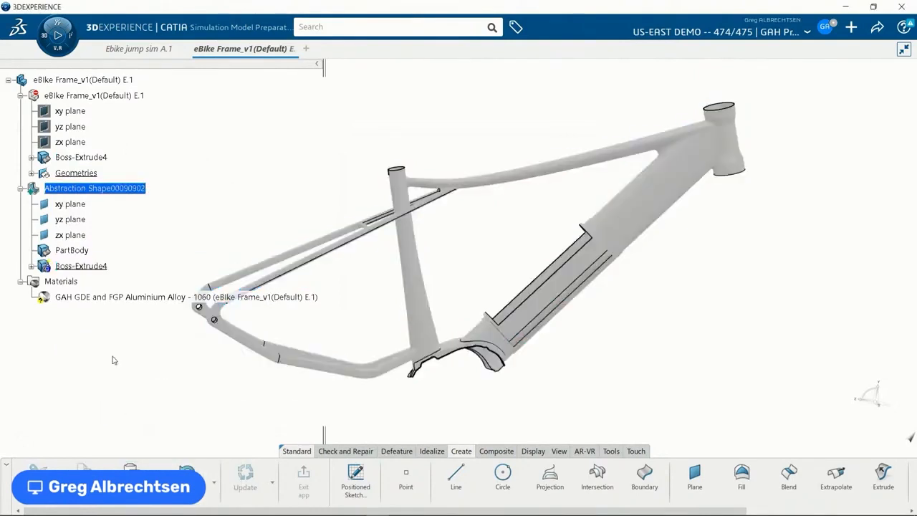
Expand the pasted Boss-Extrude4 to its solid, and hide and collapse the original eBike Frame_v1 shape.
left_click(31, 266)
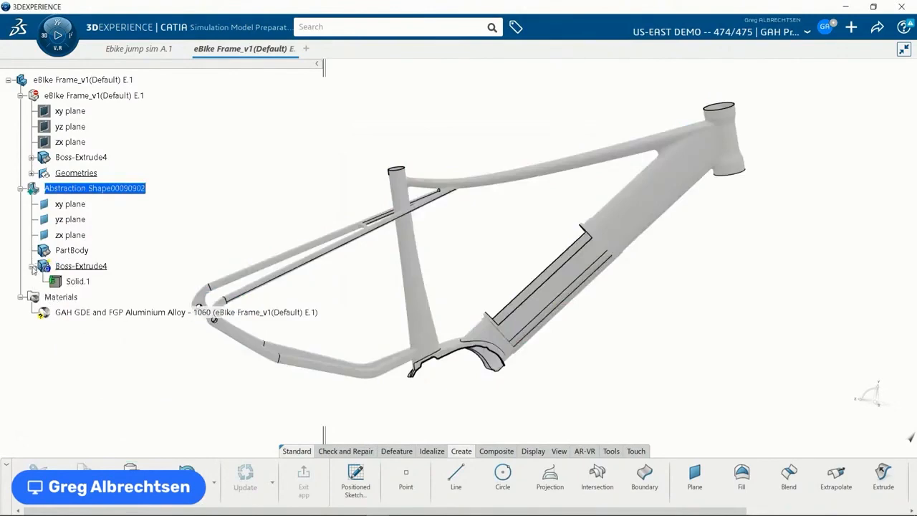
left_click(78, 281)
right_click(137, 101)
left_click(175, 141)
left_click(21, 96)
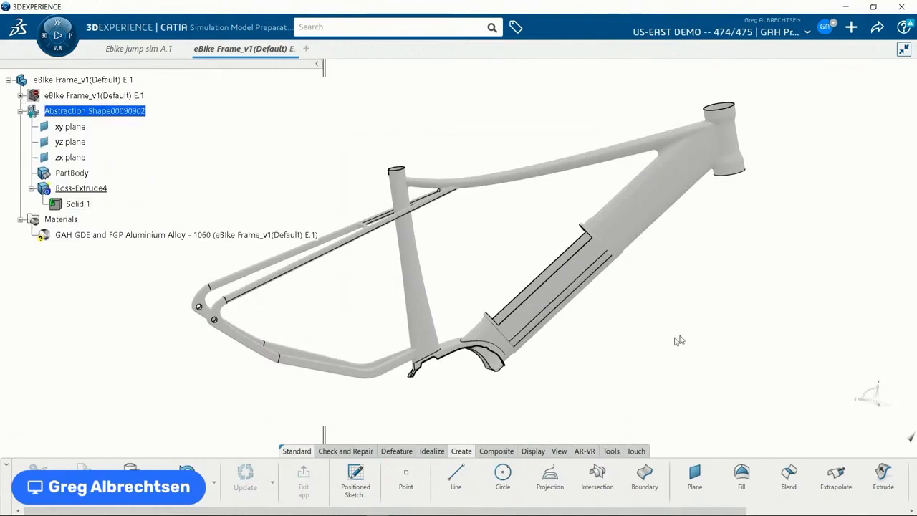
Partition the frame solid using the upper face of the bridge between seat tube and down tube as cutting element, with Infinite extrapolation.
middle_click_drag(686, 341, 561, 394)
left_click(396, 452)
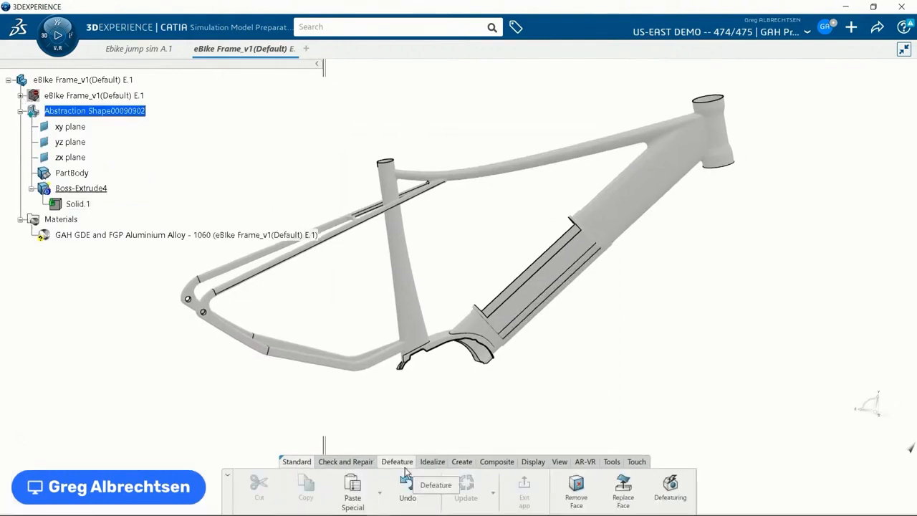
left_click(432, 461)
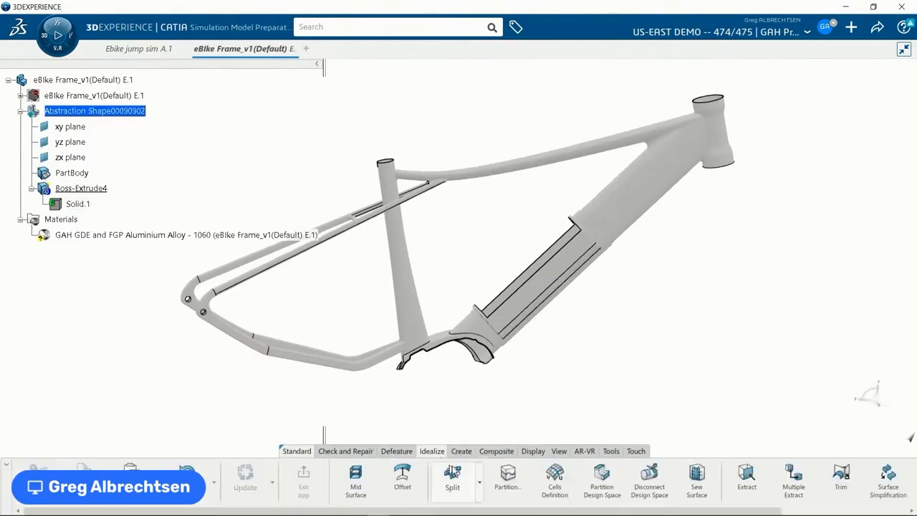
left_click(508, 474)
middle_click_drag(540, 369, 512, 359)
scroll(454, 319, "up", 5)
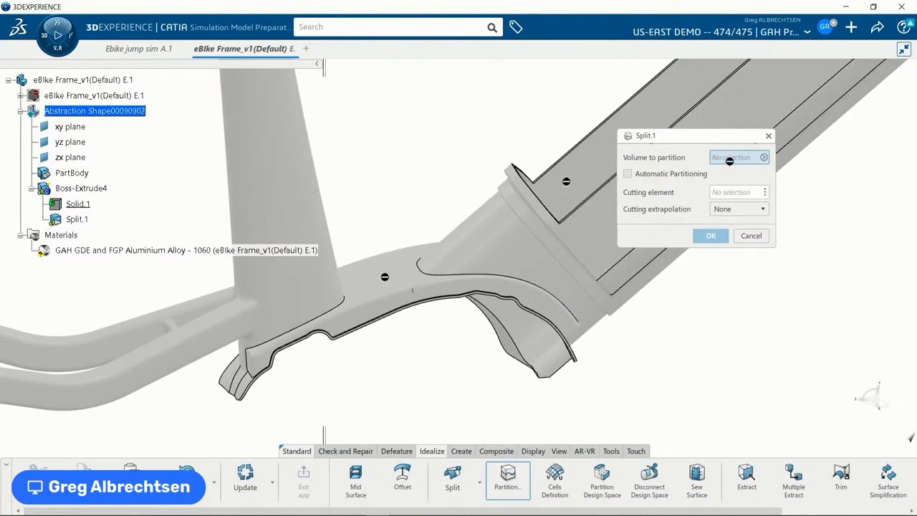
left_click(382, 275)
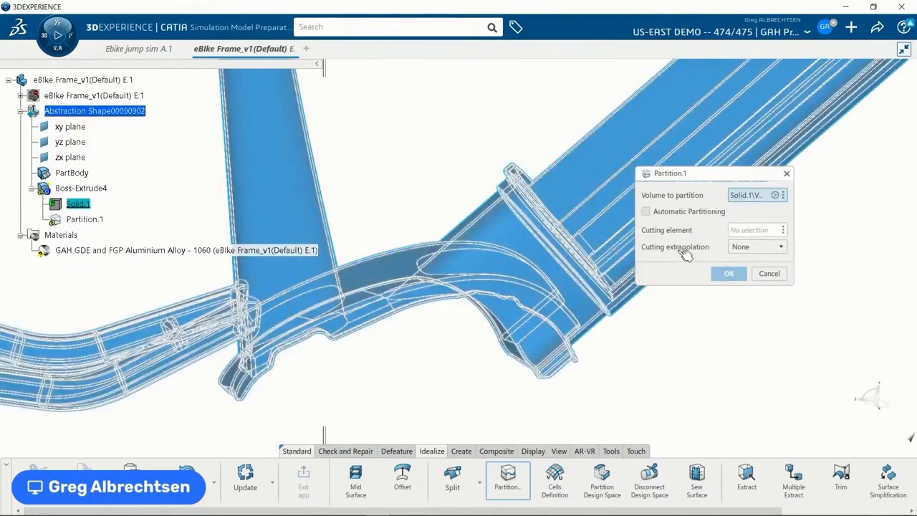
left_click(744, 229)
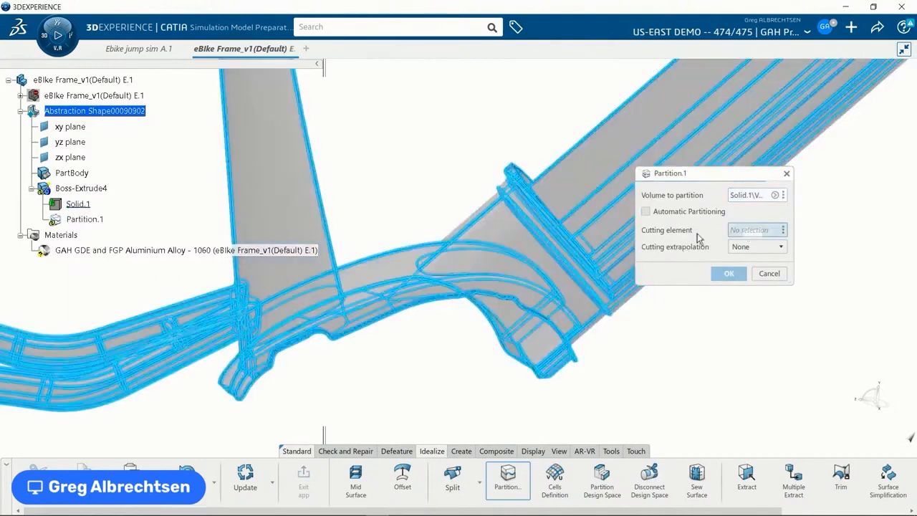
left_click(360, 284)
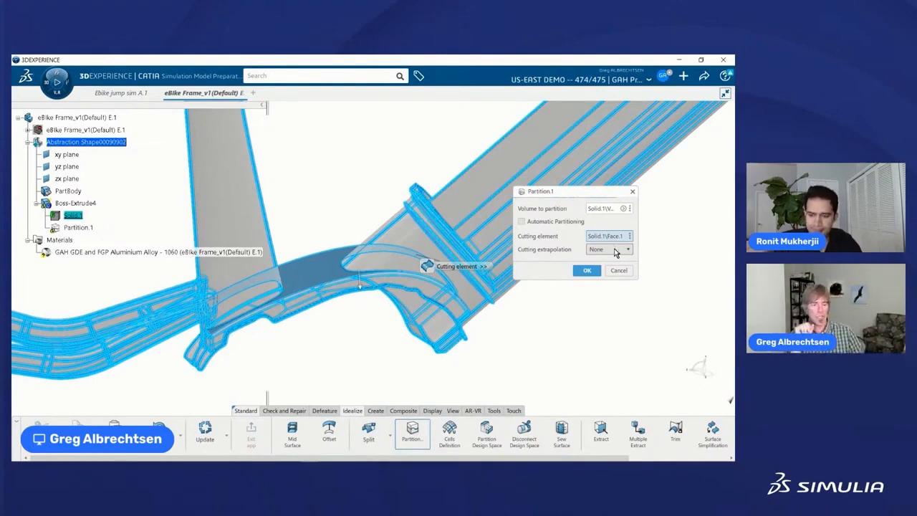
left_click(607, 249)
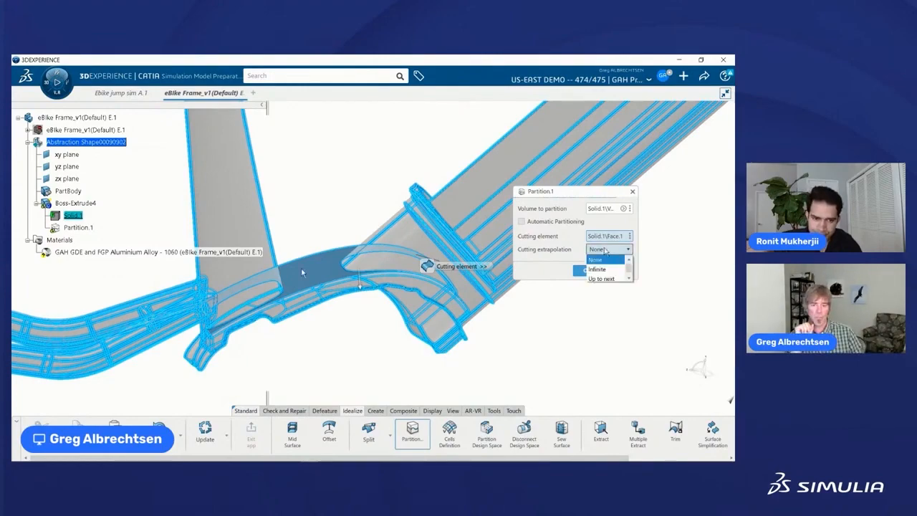
left_click(598, 269)
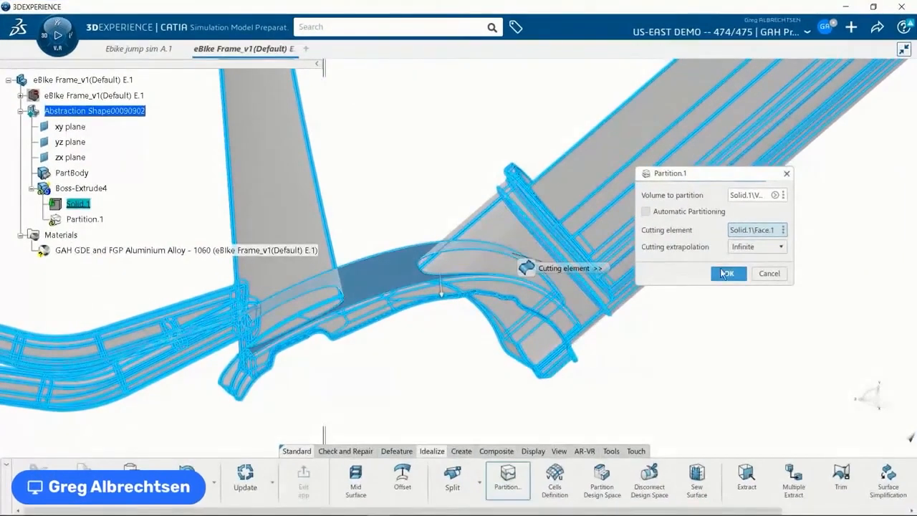
left_click(727, 274)
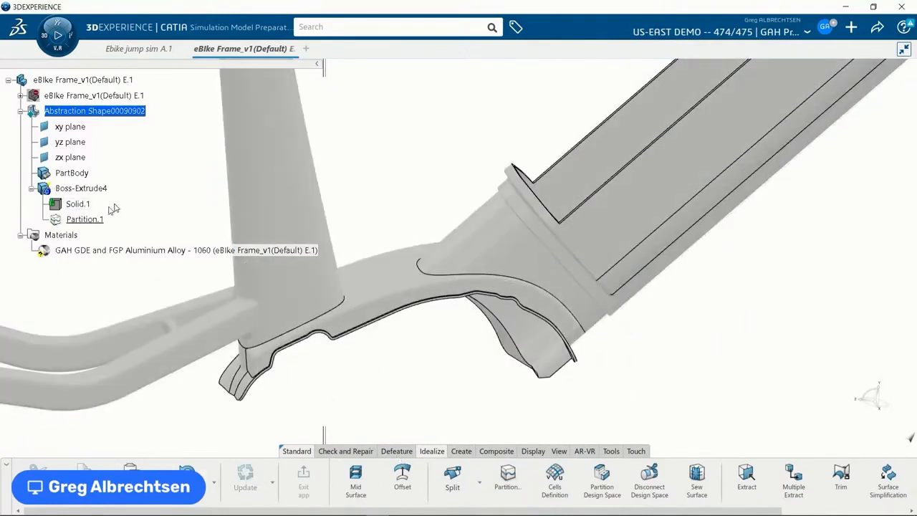
Partition the Partition.1 volume again, cutting with the narrow step face around the down tube beyond the battery recess, with Infinite extrapolation.
left_click(86, 219)
middle_click_drag(454, 86, 424, 126, "ctrl")
left_click(446, 175)
left_click(508, 476)
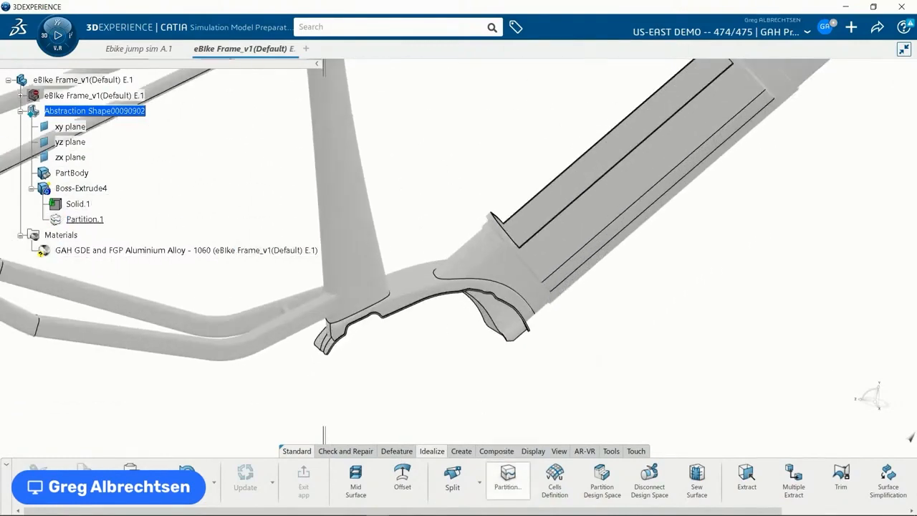
middle_click_drag(853, 138, 725, 222)
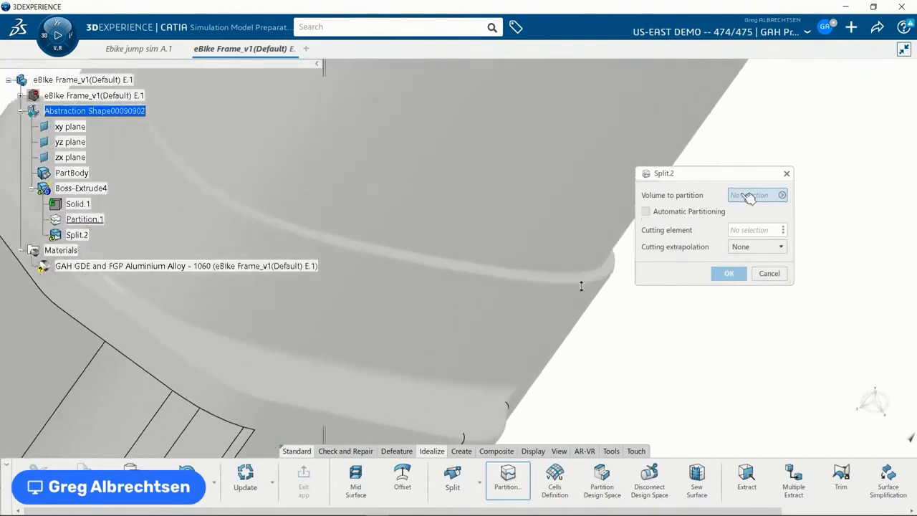
left_click(487, 227)
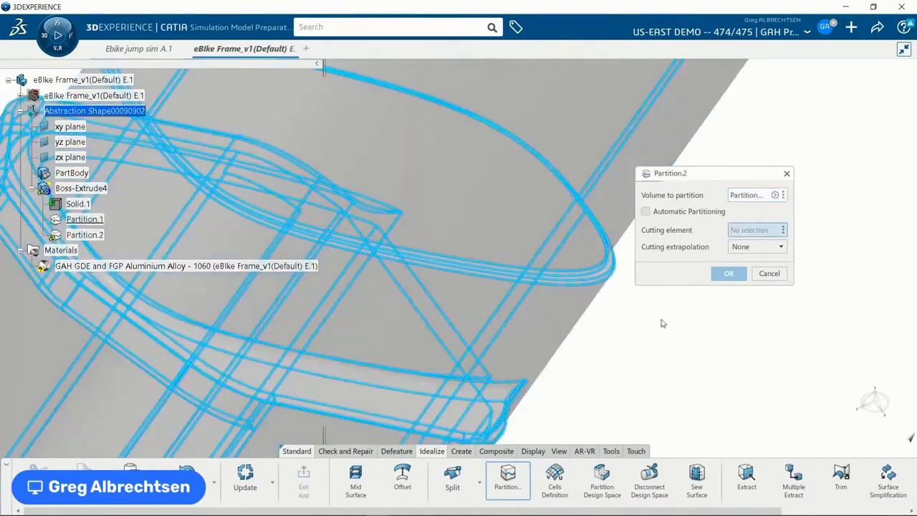
middle_click_drag(663, 323, 556, 285)
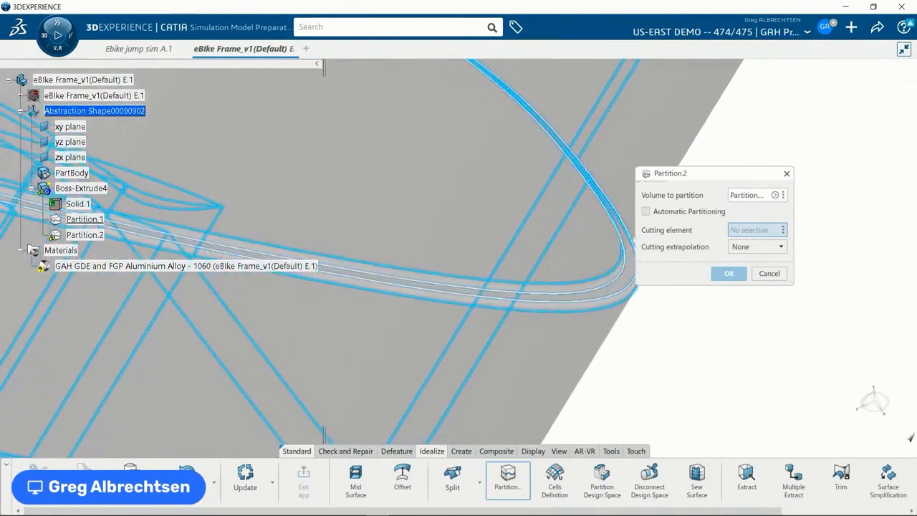
left_click(616, 295)
left_click(770, 247)
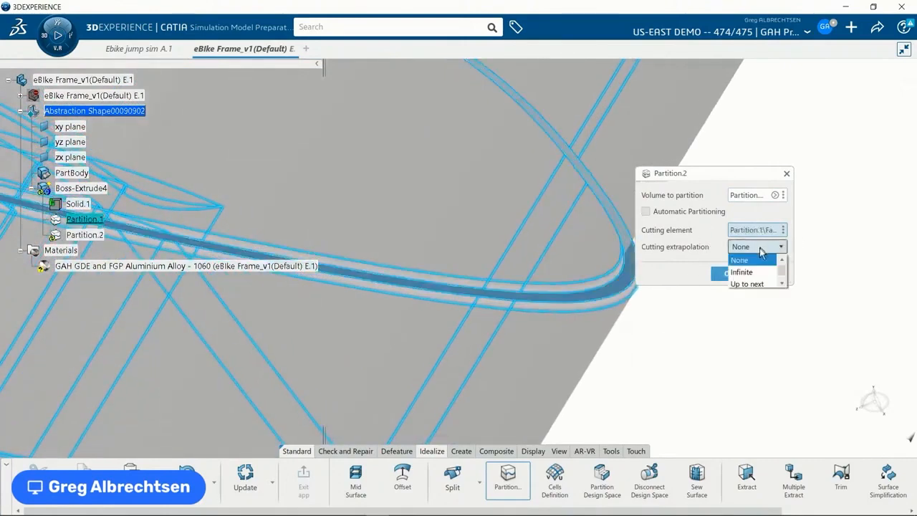
left_click(752, 272)
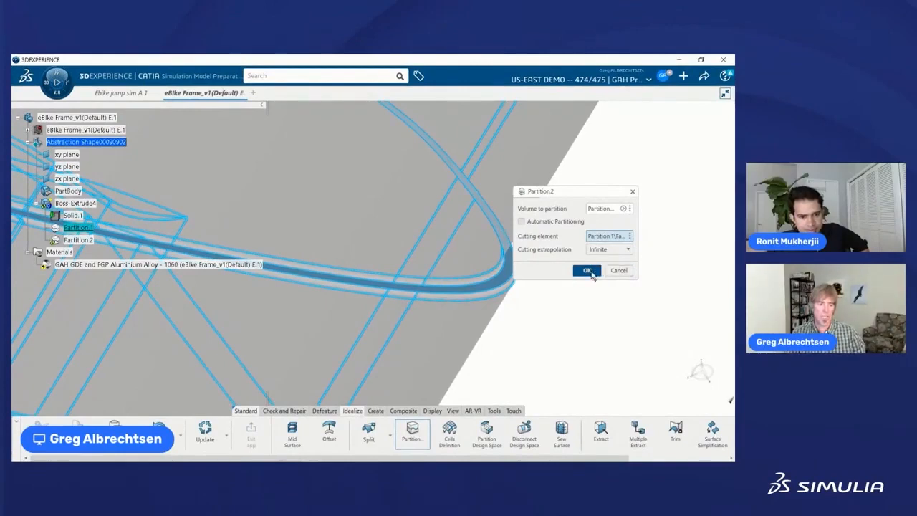
left_click(589, 271)
Examine the partitioned frame and its cut lines from several angles.
mouse_move(468, 205)
middle_mouse_down()
mouse_move(467, 330)
mouse_move(467, 317)
middle_mouse_up()
middle_click_drag(190, 313, 197, 237)
middle_click_drag(290, 212, 327, 222)
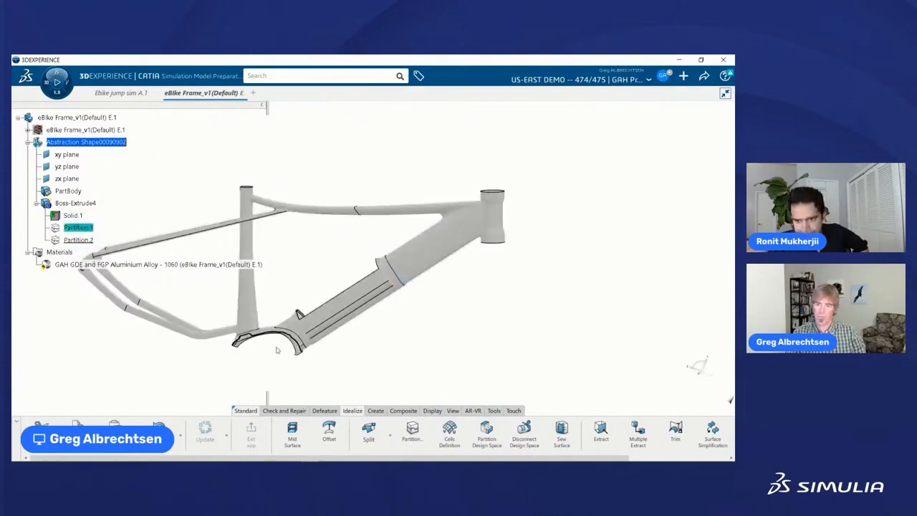
middle_click_drag(487, 324, 466, 316)
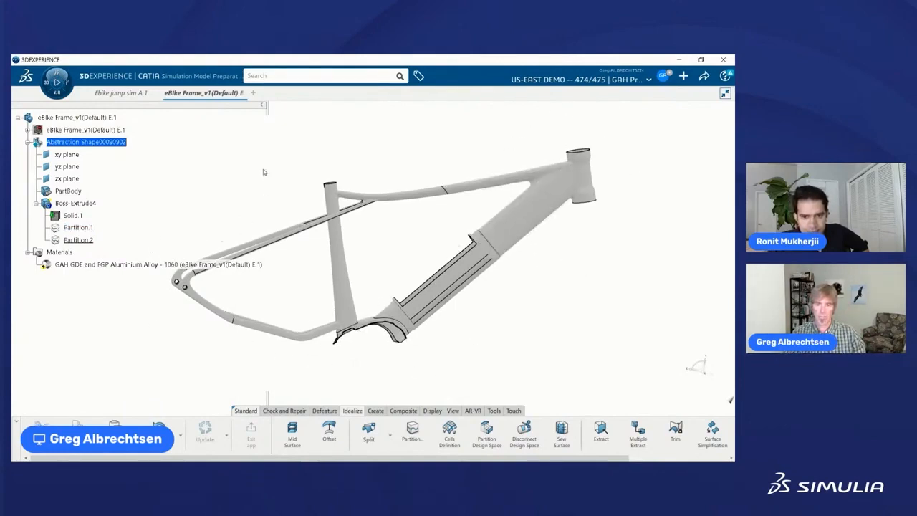
middle_click_drag(582, 276, 559, 294)
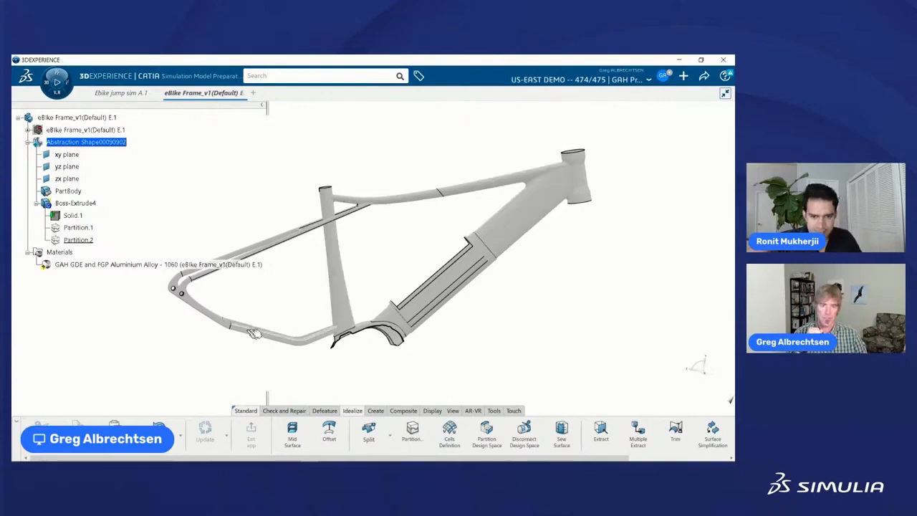
middle_click_drag(614, 300, 602, 284)
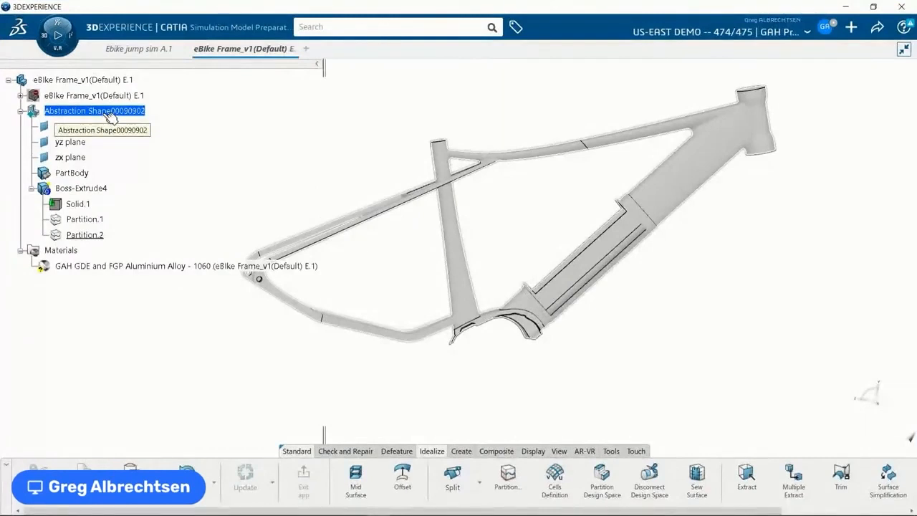
Insert a Geometrical Set under the Abstraction Shape, leaving its name blank.
right_click(106, 114)
mouse_move(220, 434)
left_click(290, 373)
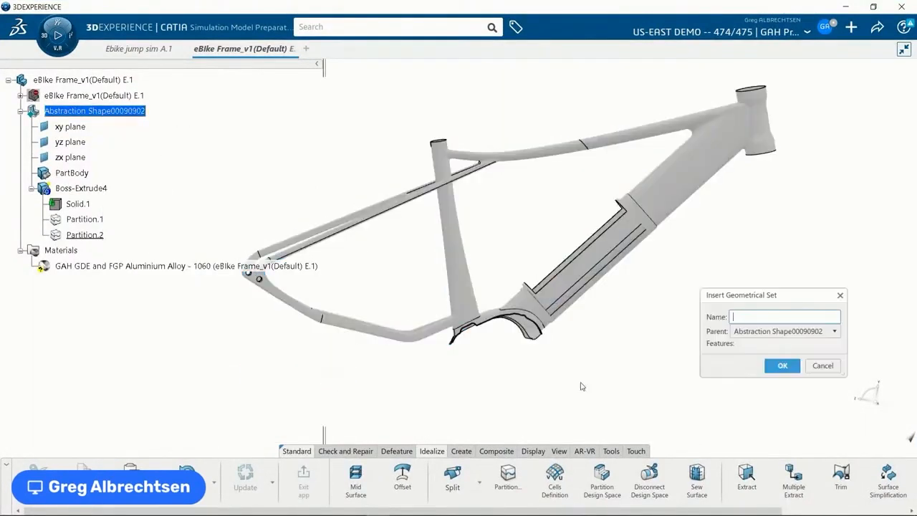
left_click(780, 366)
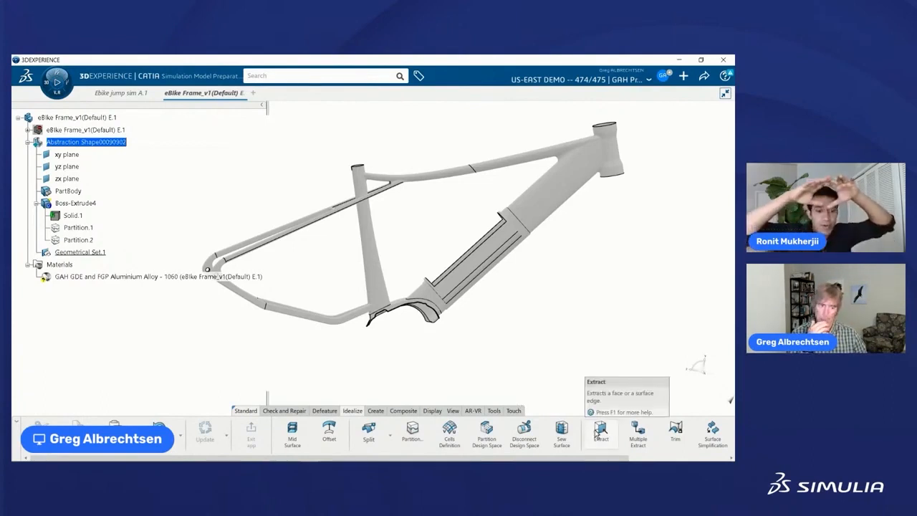
Collapse the Materials branch in the tree.
middle_click_drag(597, 301, 571, 290)
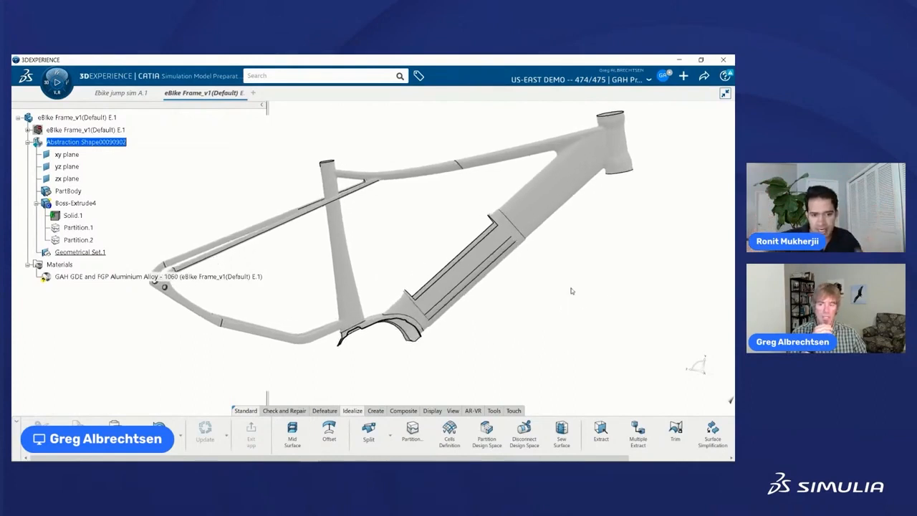
left_click(28, 264)
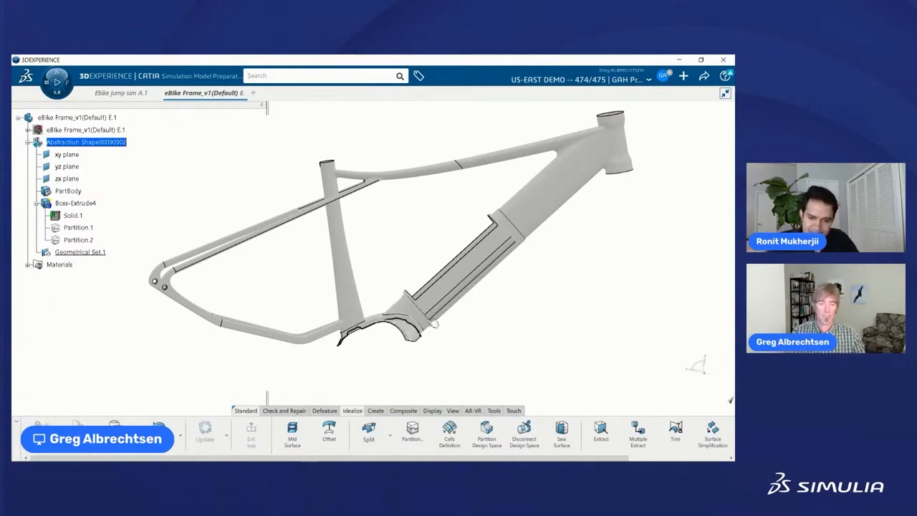
middle_click_drag(626, 274, 608, 282)
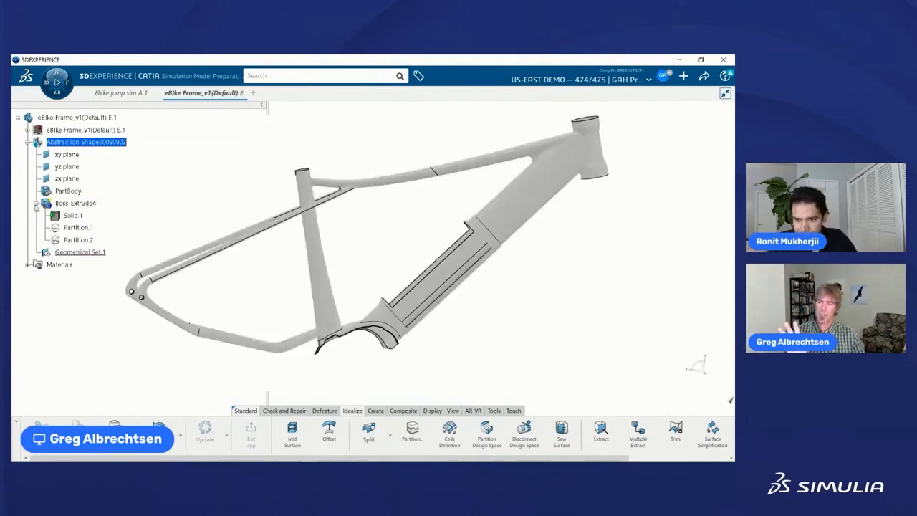
left_click(36, 204)
left_click(76, 204)
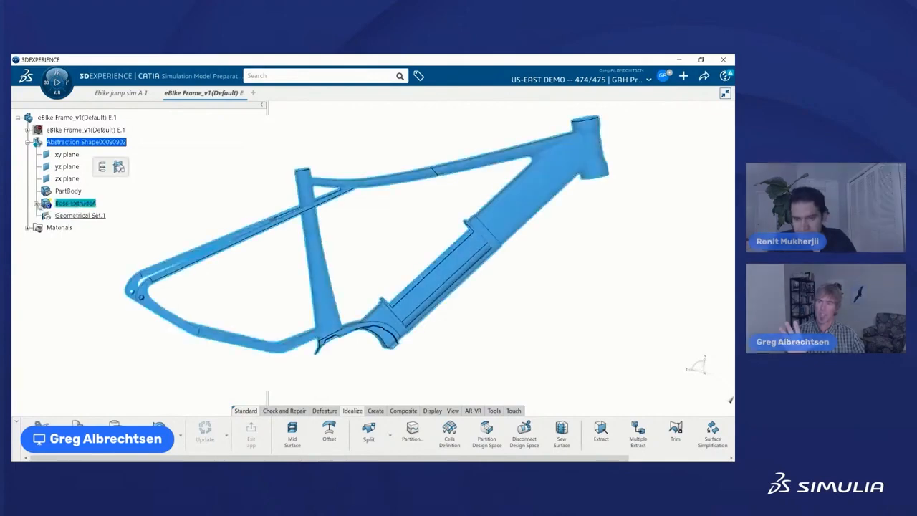
left_click(37, 204)
left_click(152, 197)
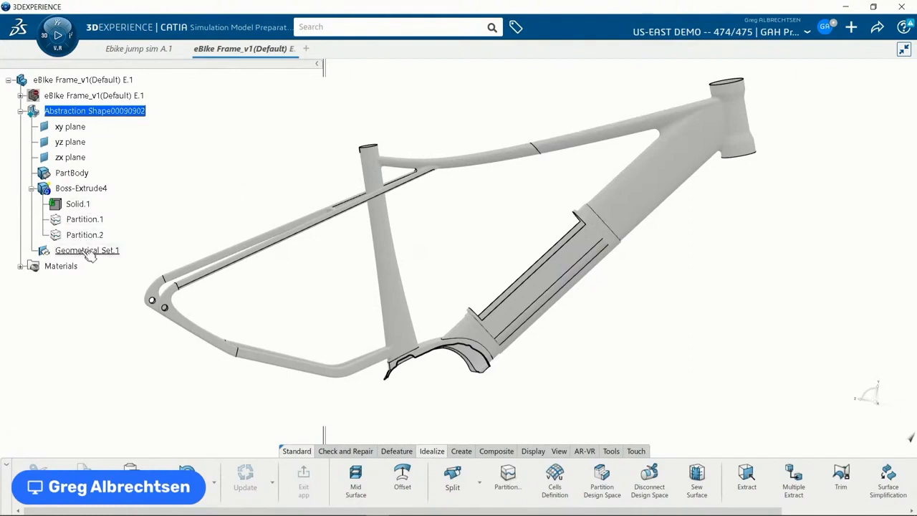
Extract the surface of the rear frame, starting from the lower seat tube face, with Tangent continuity propagation.
left_click(746, 476)
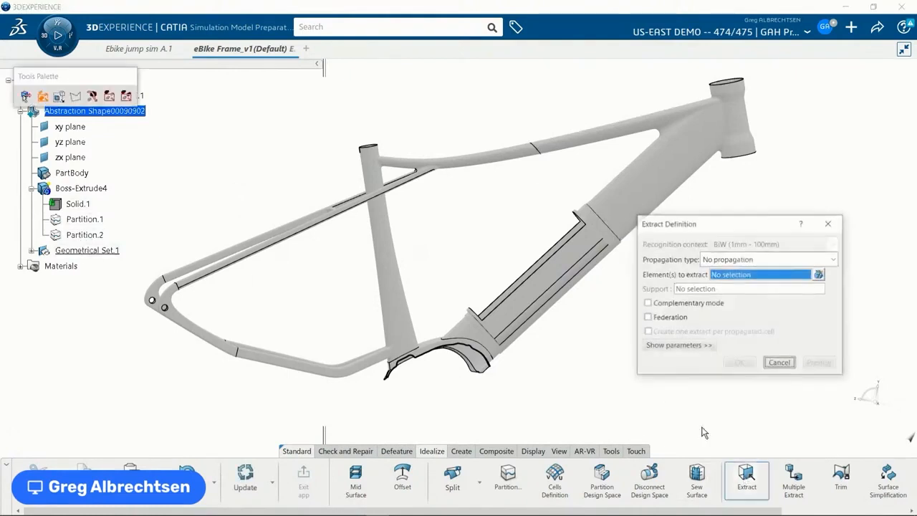
left_click(393, 266)
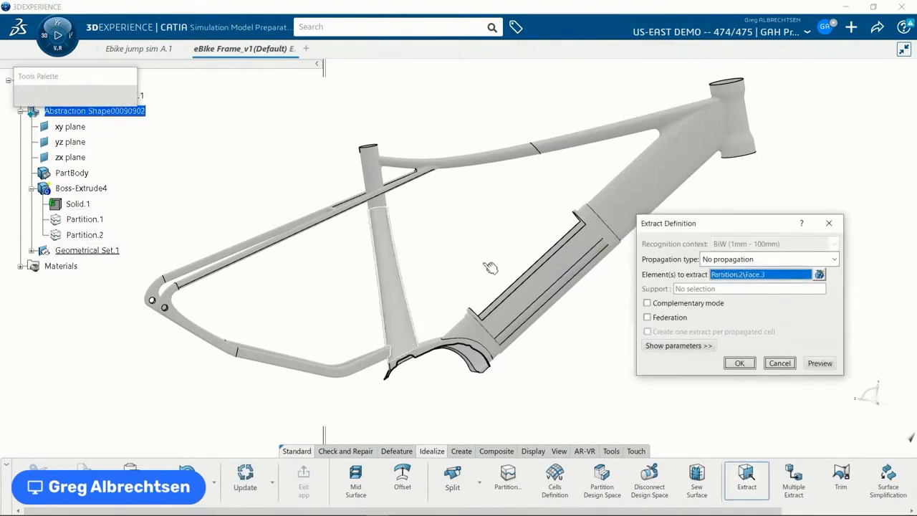
left_click(749, 259)
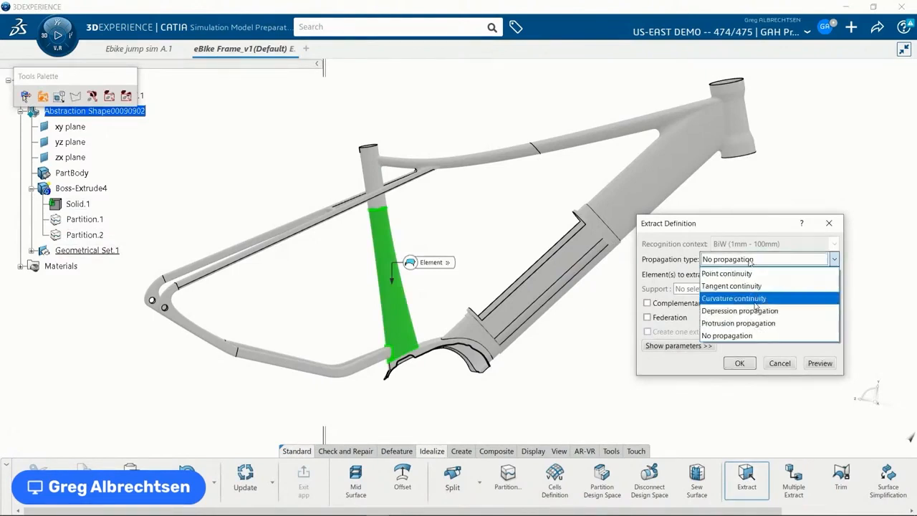
left_click(752, 293)
left_click(562, 319)
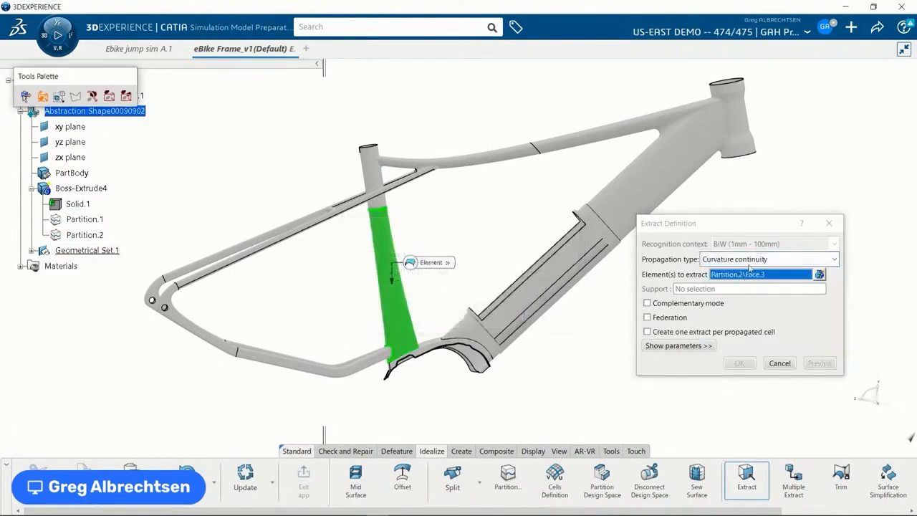
left_click(749, 259)
left_click(749, 286)
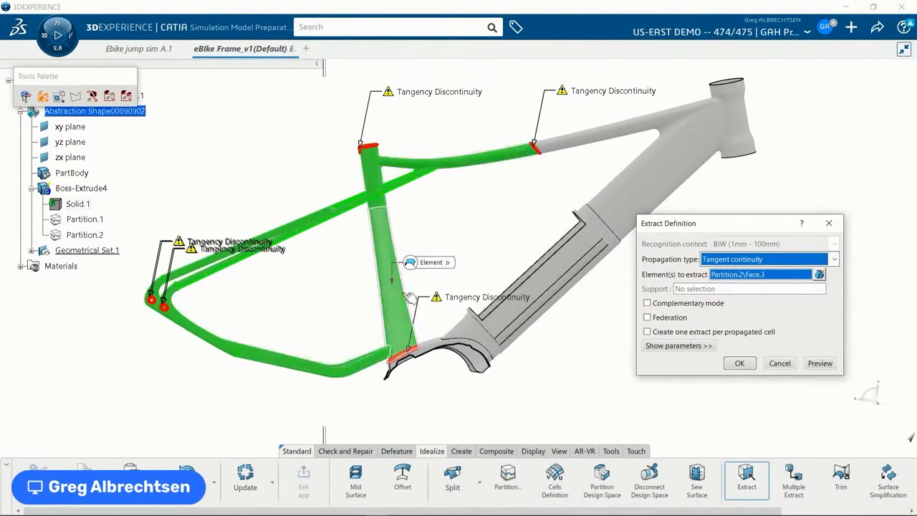
left_click(739, 363)
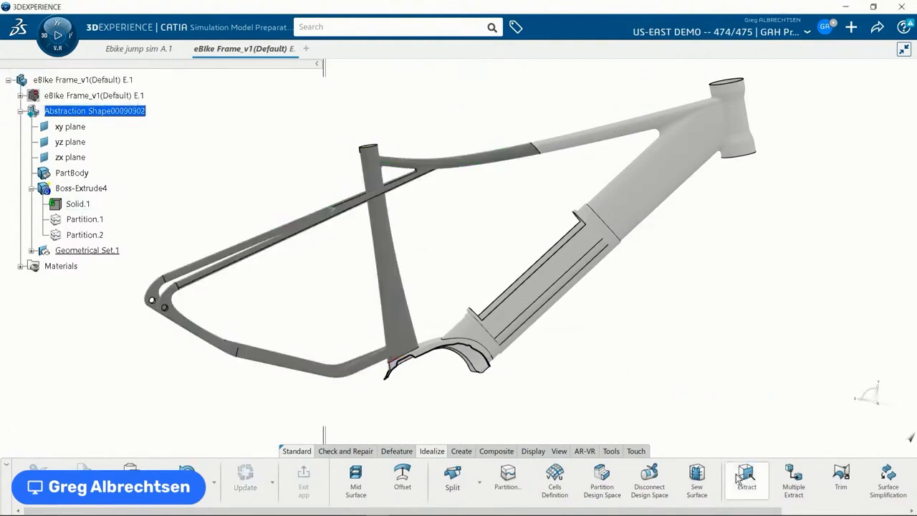
Extract the front frame surface from the down tube face near the head tube, using Tangent continuity.
left_click(741, 480)
left_click(658, 168)
left_click(739, 363)
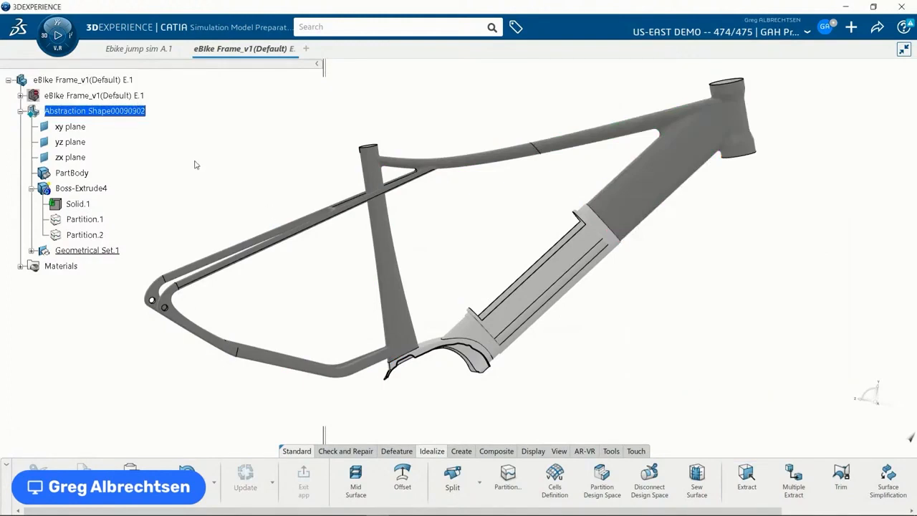
Hide the Boss-Extrude4 body and expand Geometrical Set.1 in the tree.
right_click(107, 189)
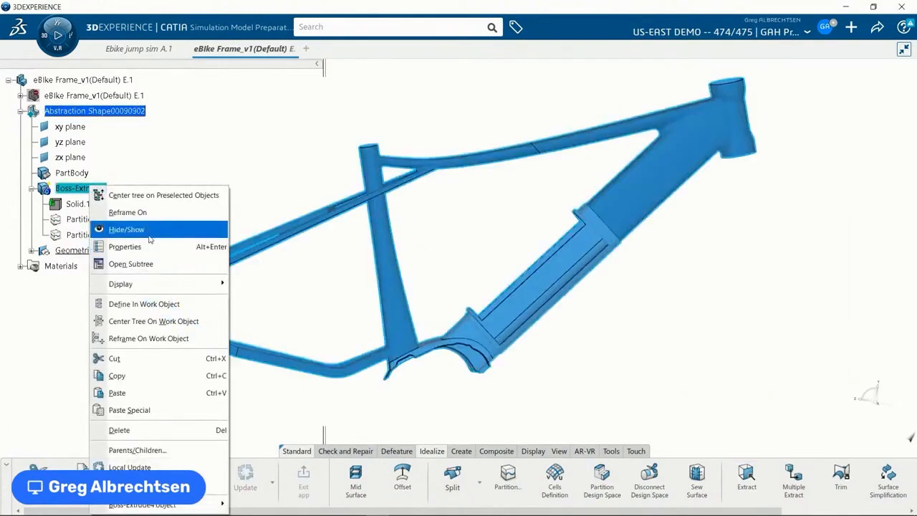
left_click(143, 230)
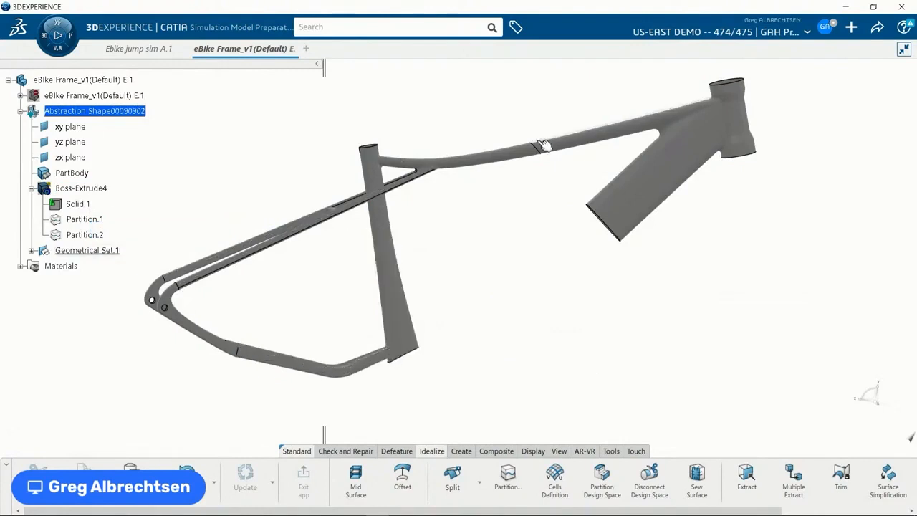
left_click(32, 250)
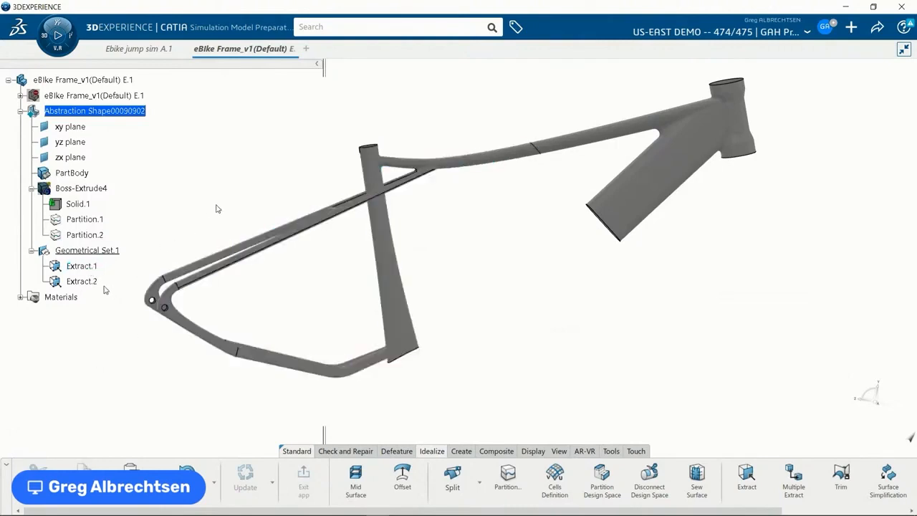
Hide Extract.1 and Extract.2, and show the Boss-Extrude4 body again.
left_click(75, 283)
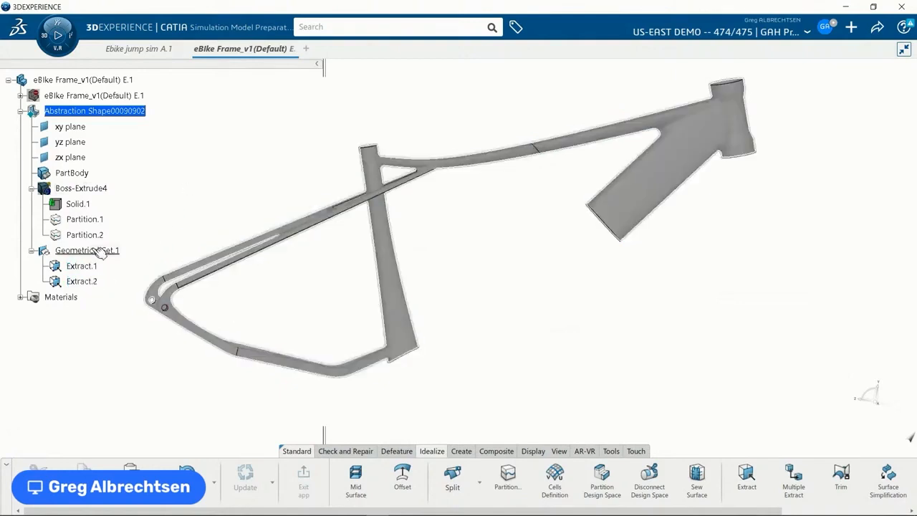
left_click(95, 268)
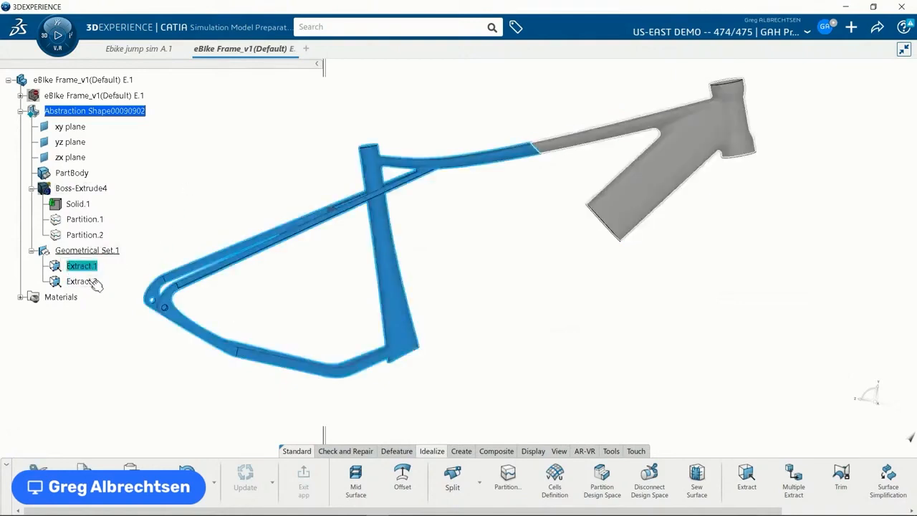
left_click(91, 283, "ctrl")
right_click(90, 284)
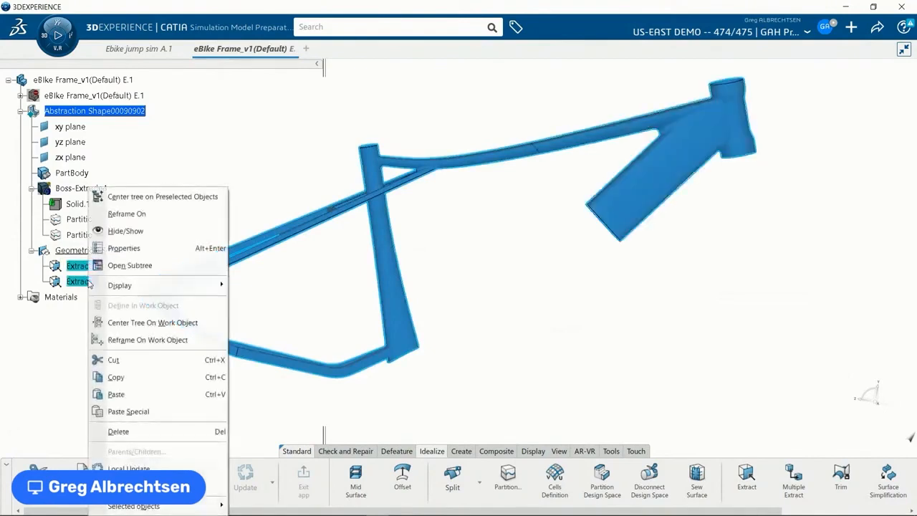
left_click(129, 230)
left_click(84, 188)
right_click(92, 189)
left_click(124, 230)
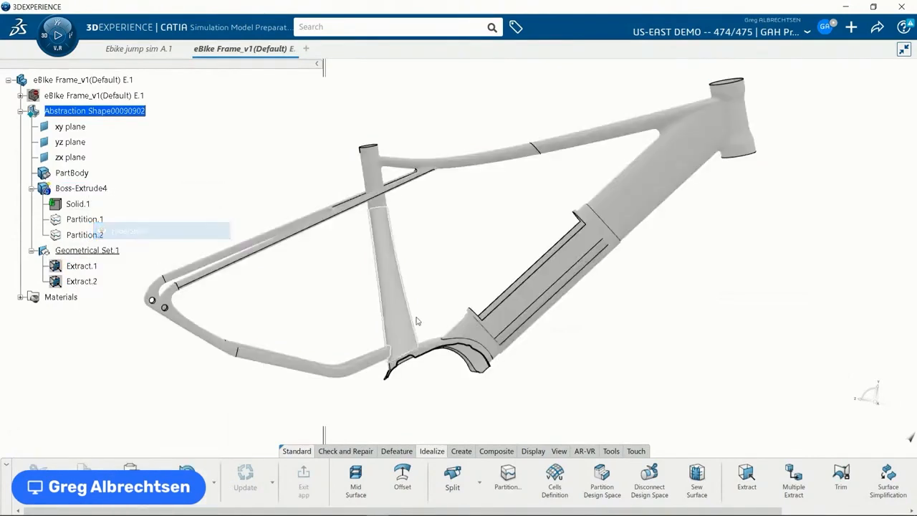
Create a Multiple Extract from the upper down tube face and the rear top tube face, both with Tangent continuity.
left_click(793, 479)
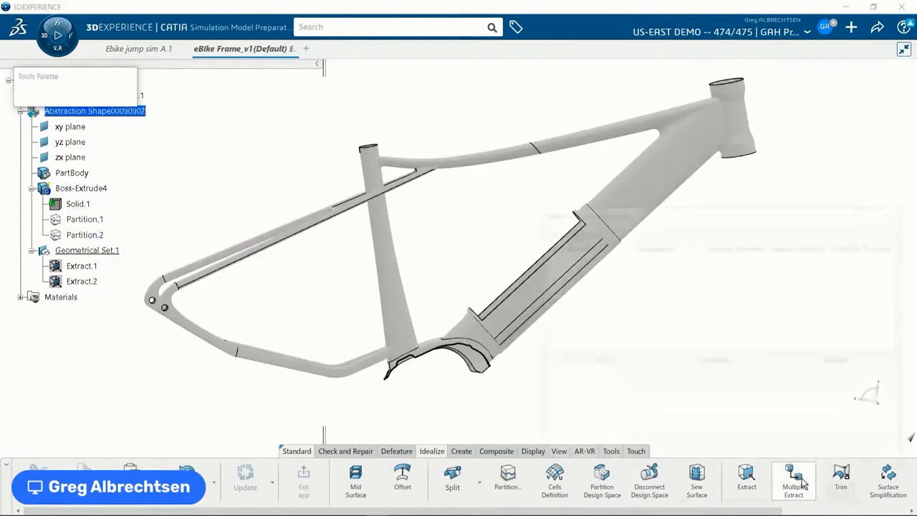
left_click(690, 182)
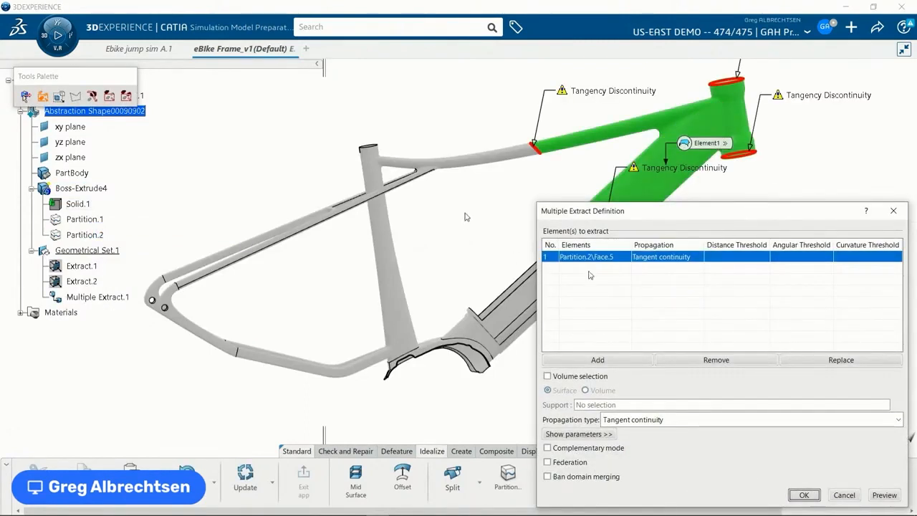
left_click(464, 162)
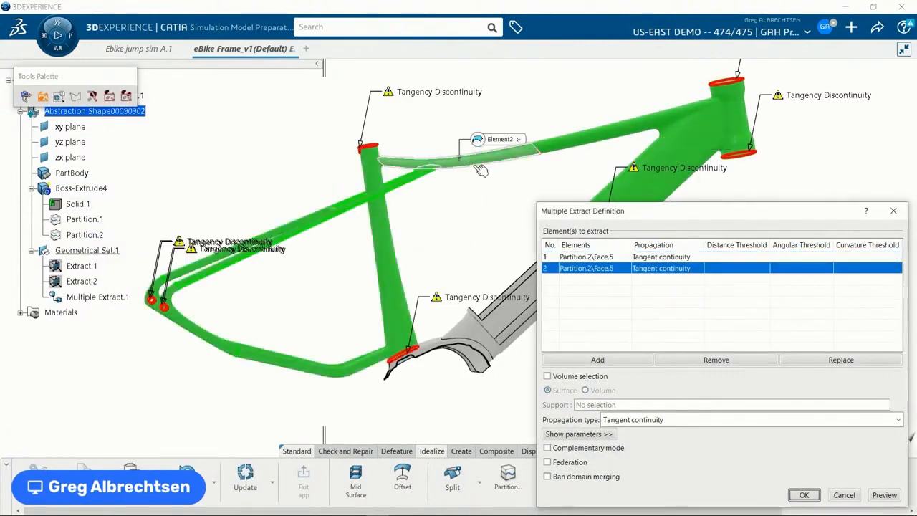
left_click(803, 494)
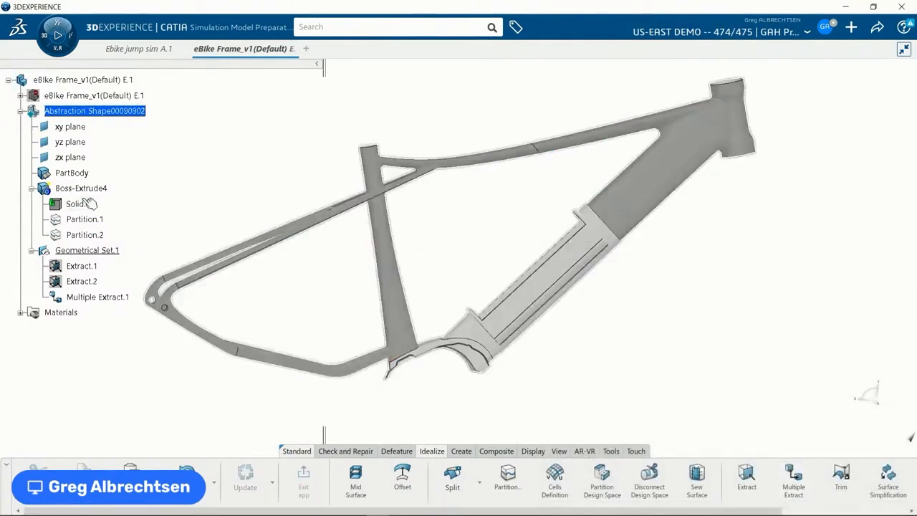
Hide the Boss-Extrude4 body to inspect Multiple Extract.1 on its own, and save the model.
right_click(81, 187)
left_click(101, 231)
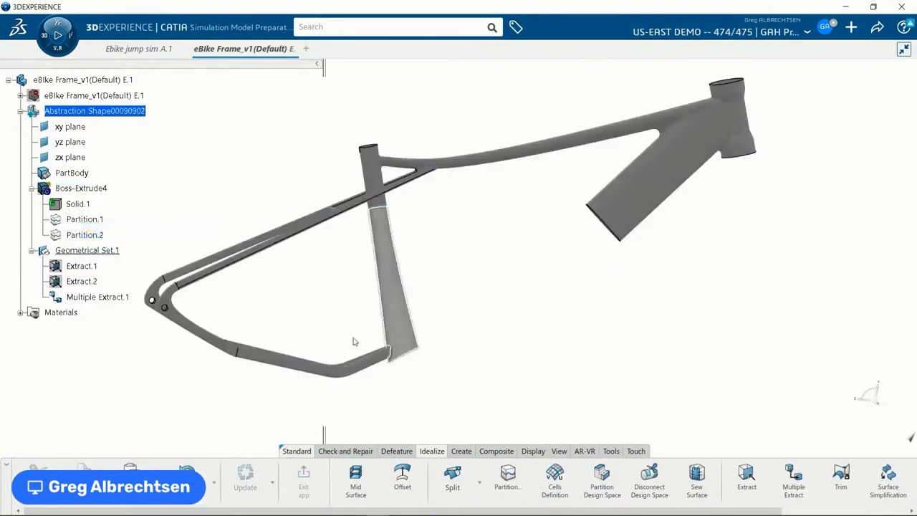
left_click(93, 296)
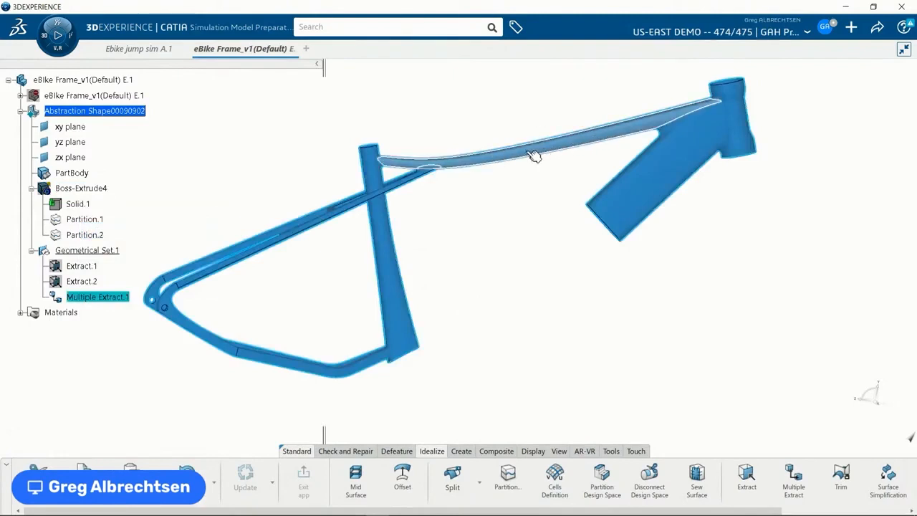
left_click(549, 285)
key("ctrl+s")
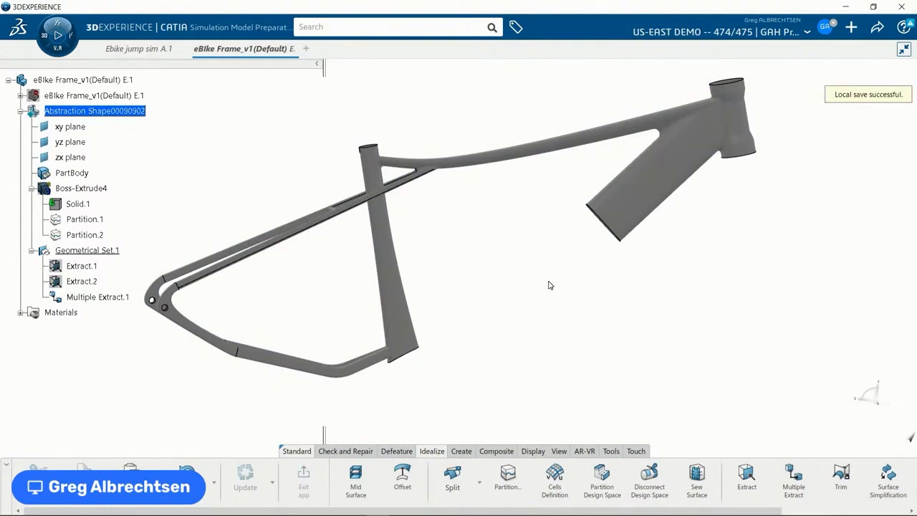
Hide Multiple Extract.1 and show Extract.1 and Extract.2.
left_click(104, 296)
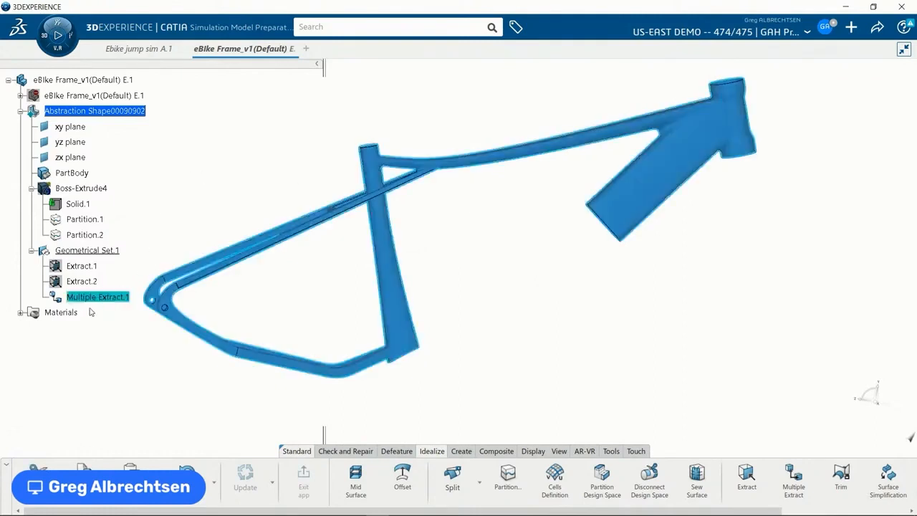
left_click(90, 315)
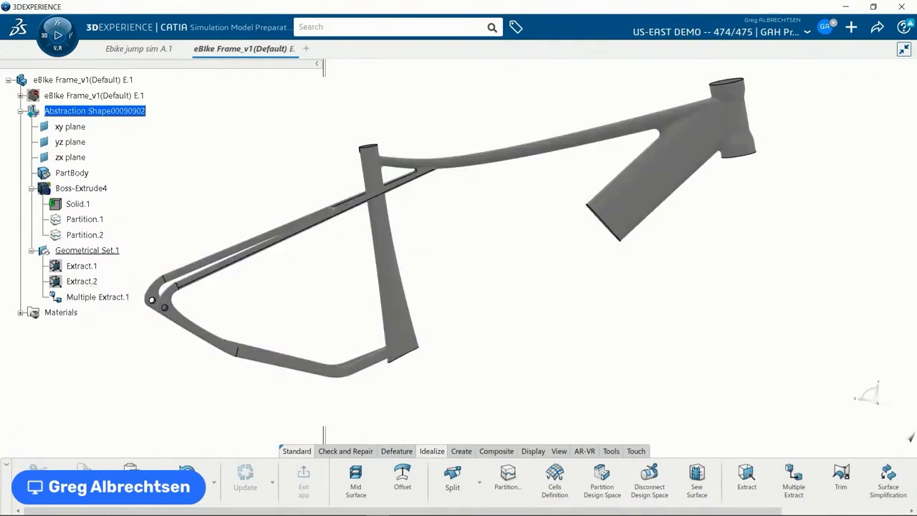
right_click(99, 296)
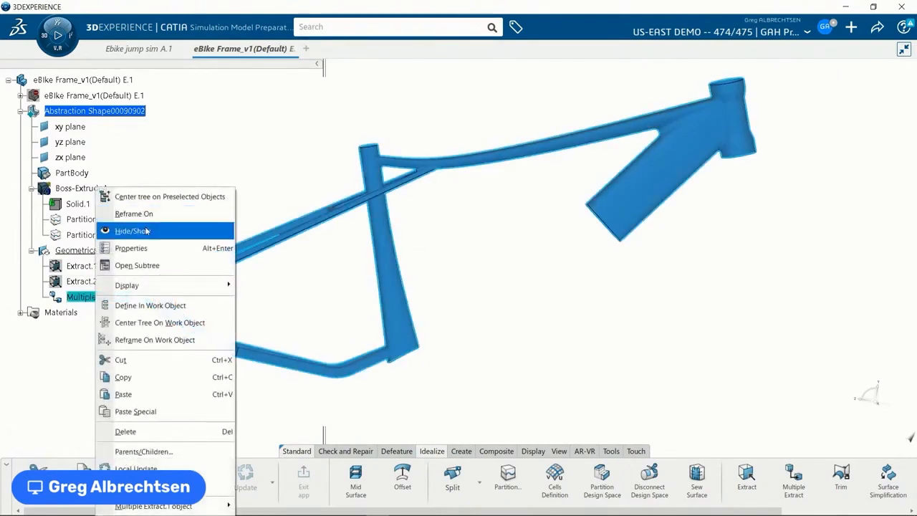
left_click(144, 229)
left_click(89, 281)
left_click(87, 266, "ctrl")
right_click(94, 269)
left_click(136, 231)
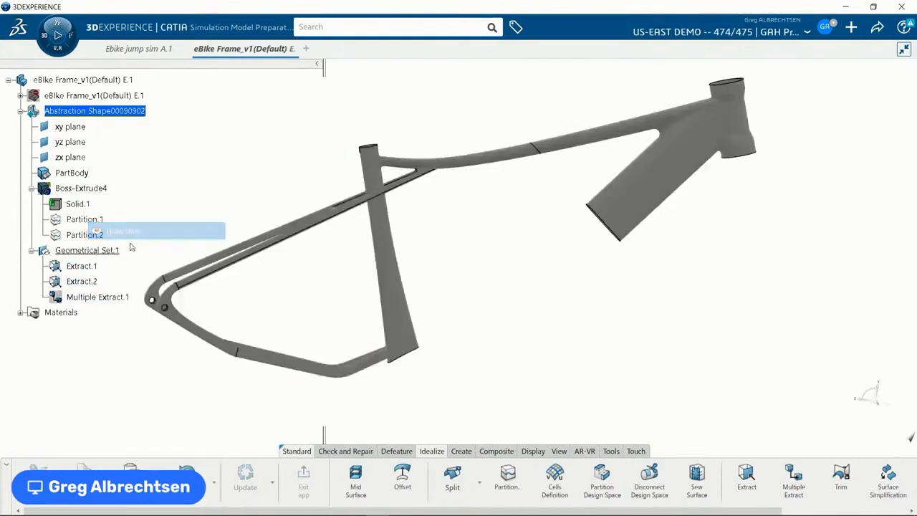
Highlight Extract.1 and Extract.2 in turn to compare the frame regions they cover.
left_click(84, 266)
left_click(86, 281)
left_click(86, 266)
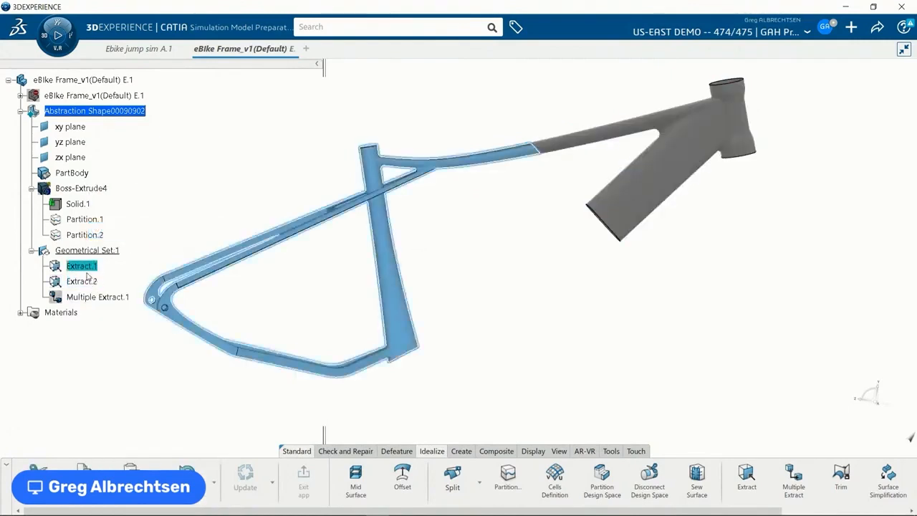
left_click(86, 280)
left_click(230, 162)
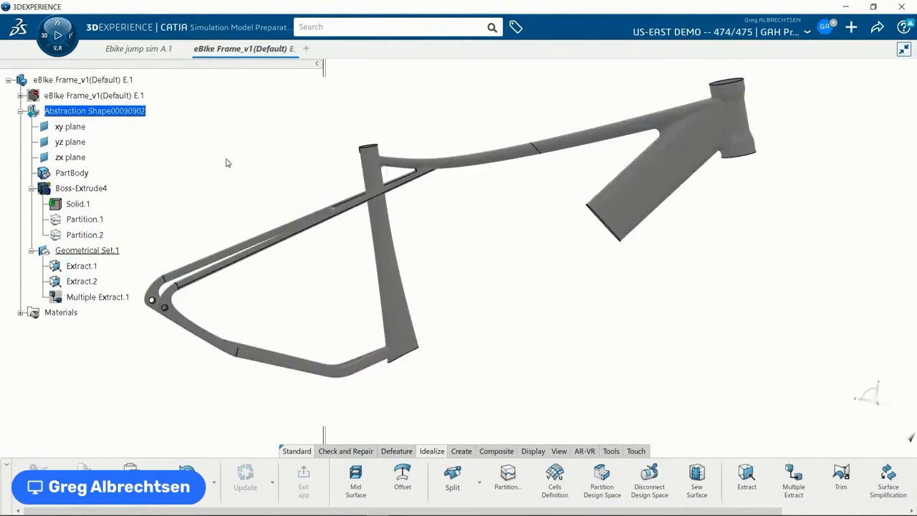
Show Multiple Extract.1 to compare it with the two single extracts, and hide it again.
left_click(98, 297)
right_click(98, 298)
left_click(143, 233)
left_click(85, 266)
left_click(89, 282)
left_click(101, 297)
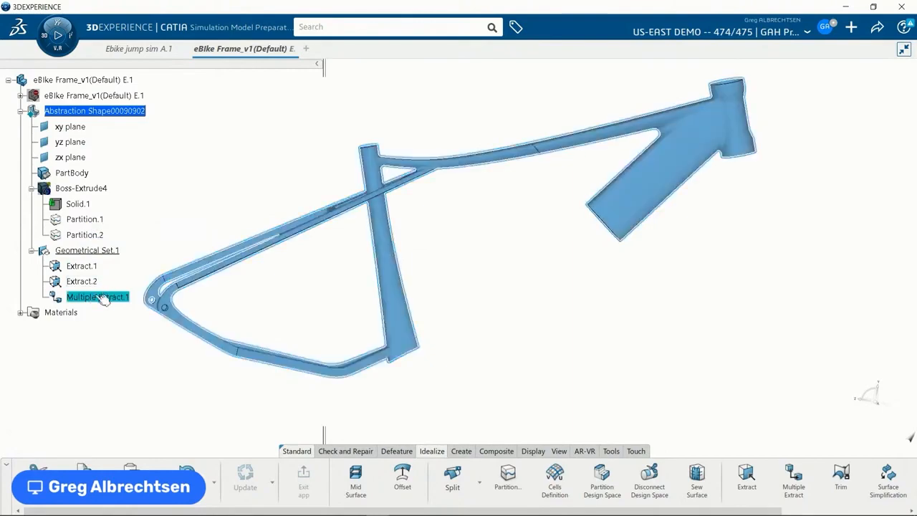
right_click(103, 298)
left_click(143, 234)
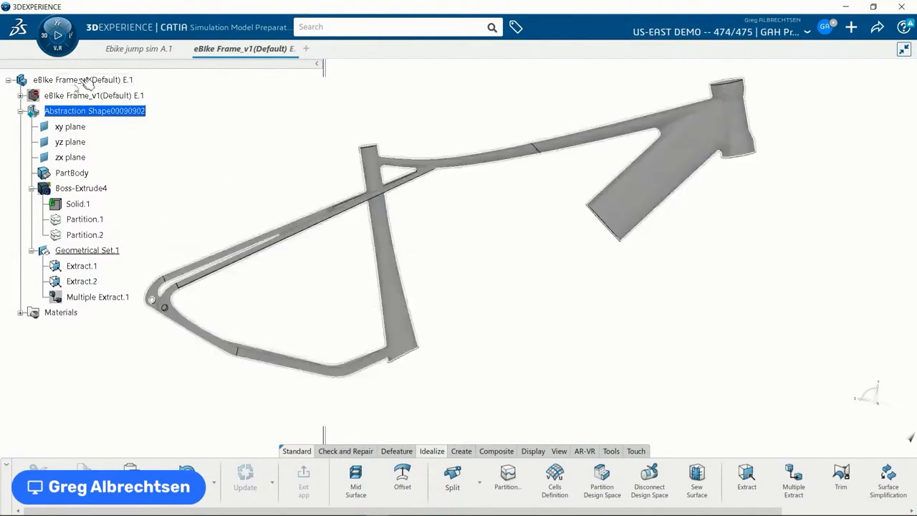
Activate the top-level eBike Frame_v1(Default) product and show the Boss-Extrude4 body alongside the extracted surfaces.
left_click(84, 80)
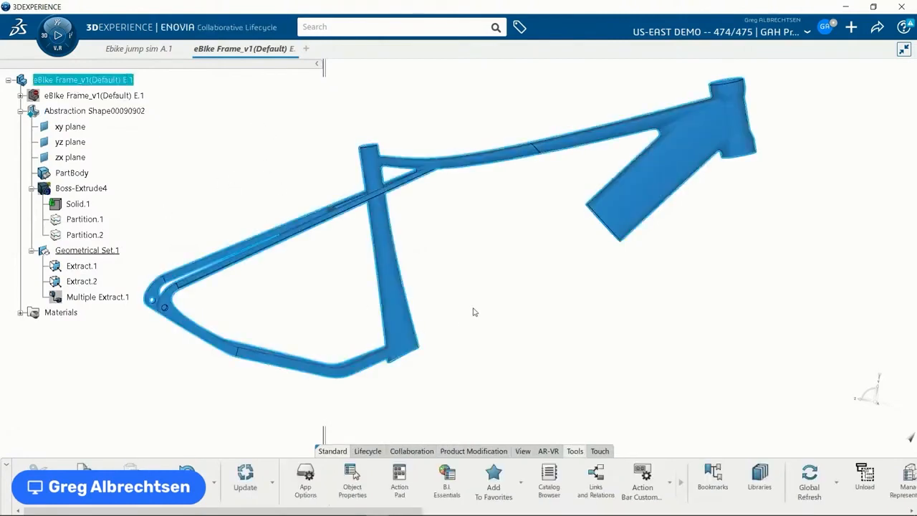
right_click(100, 191)
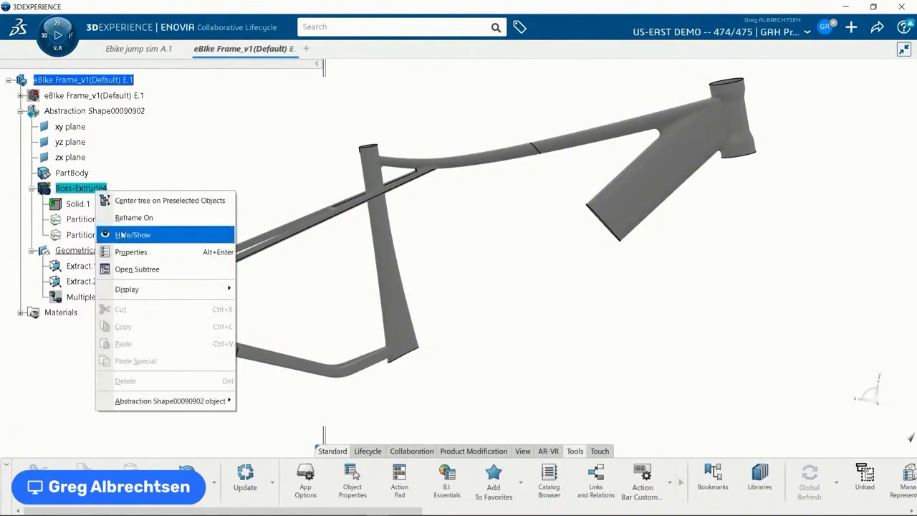
left_click(132, 234)
middle_click_drag(655, 348, 670, 346)
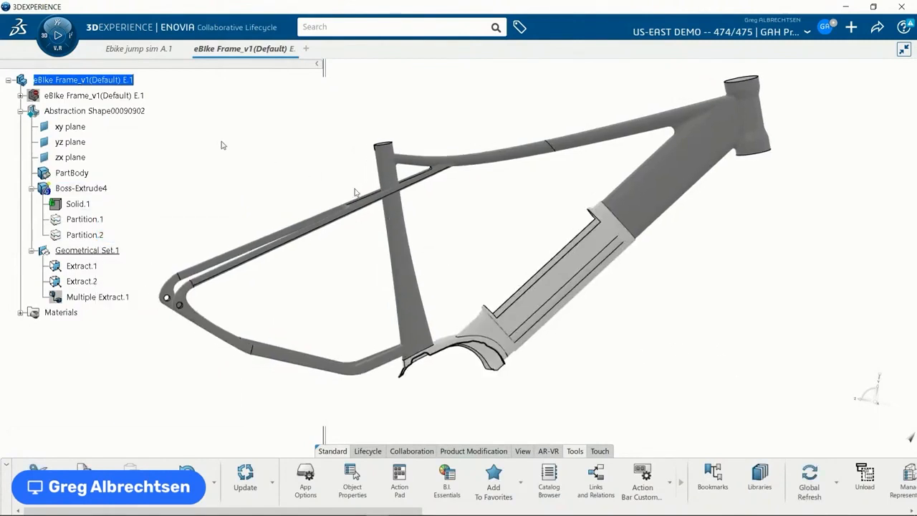
Switch to the Structural Model Creation app and create an empty FEM for the eBike frame.
left_click(55, 57)
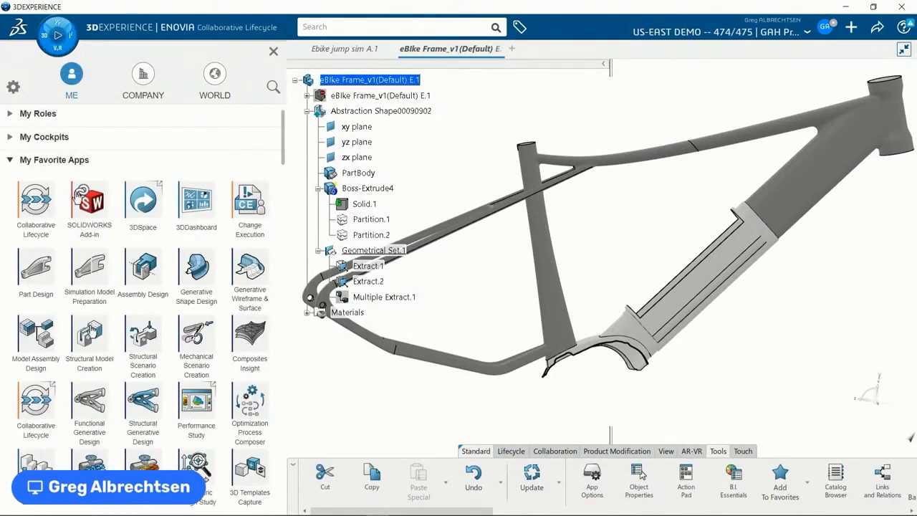
left_click(89, 342)
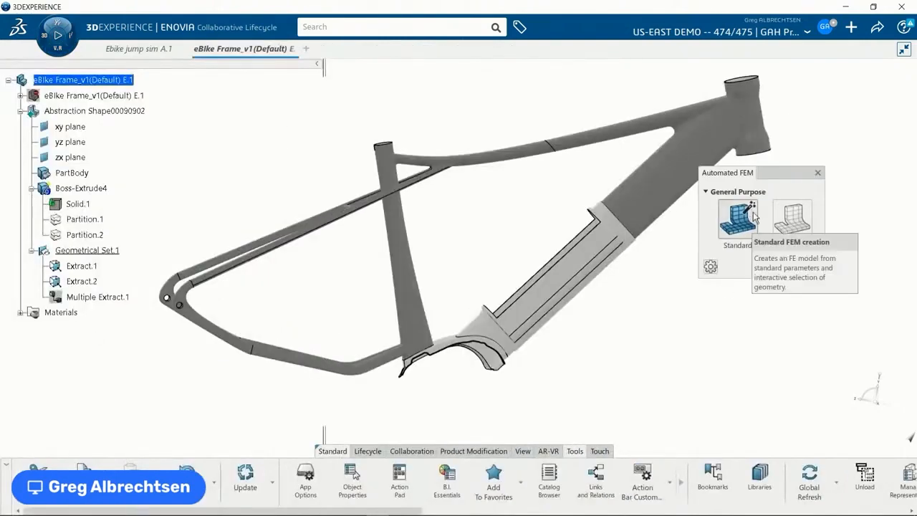
left_click_drag(778, 173, 745, 230)
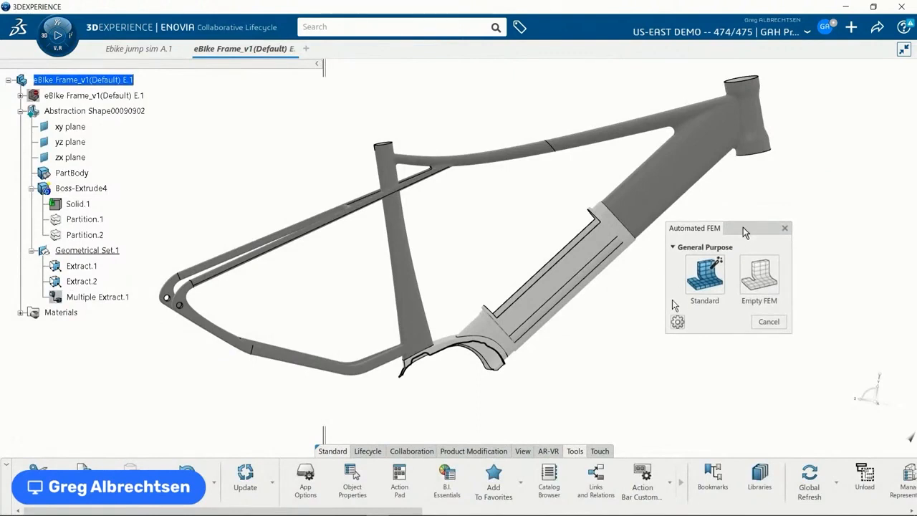
left_click(765, 277)
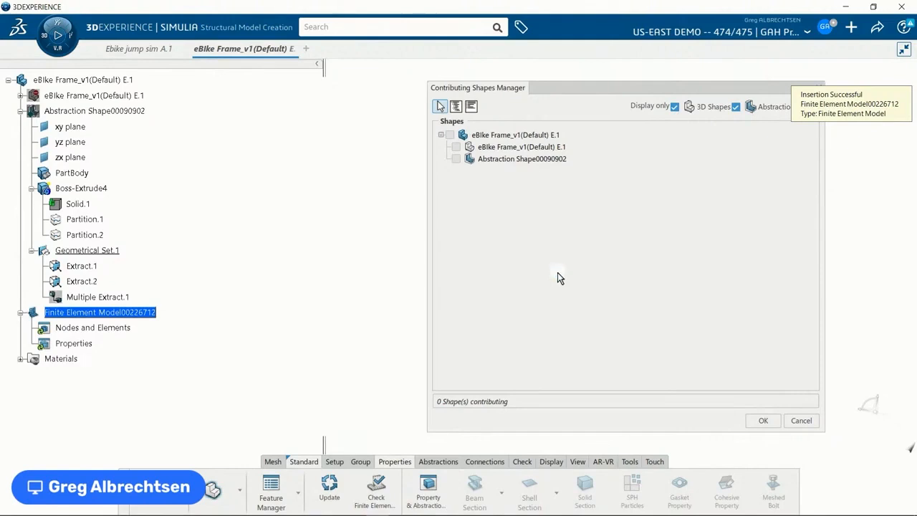
Set Abstraction Shape00090902 as the only contributing shape of the finite element model, excluding the eBike Frame_v1(Default) 3D shape.
left_click_drag(576, 92, 583, 95)
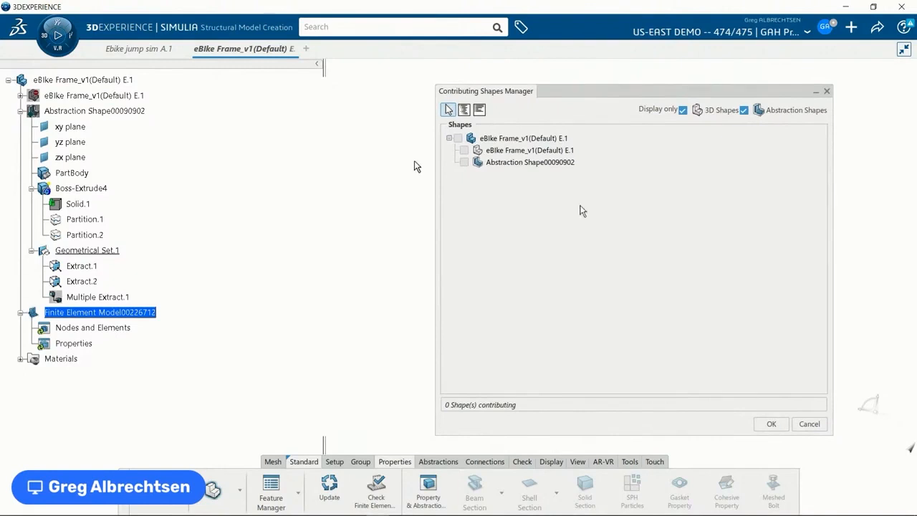
left_click(464, 163)
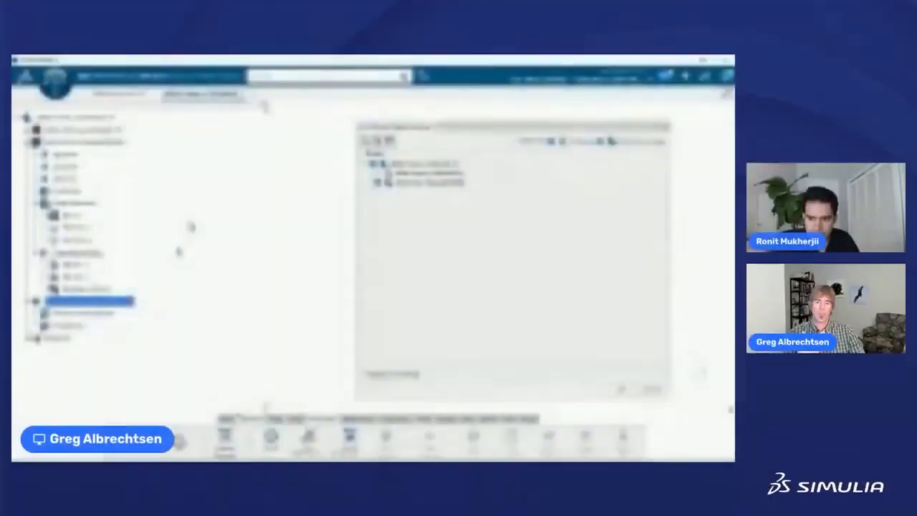
left_click(373, 165)
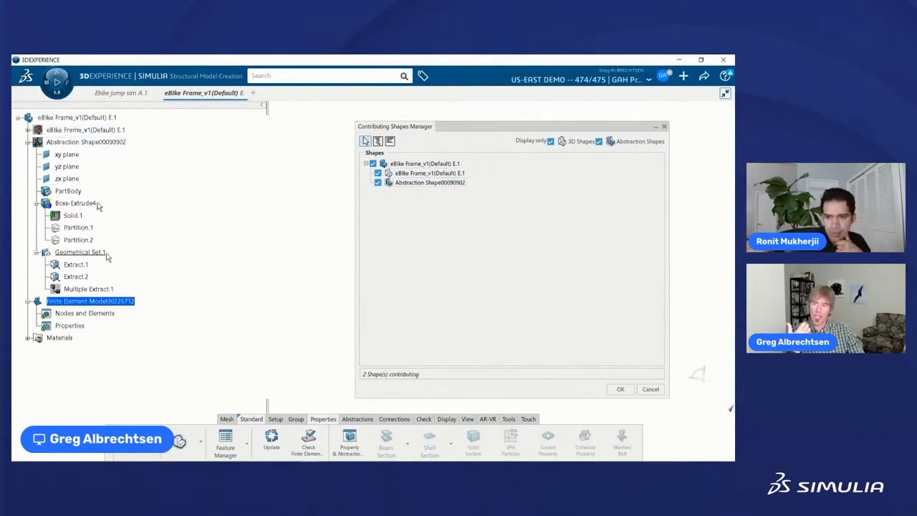
left_click(378, 173)
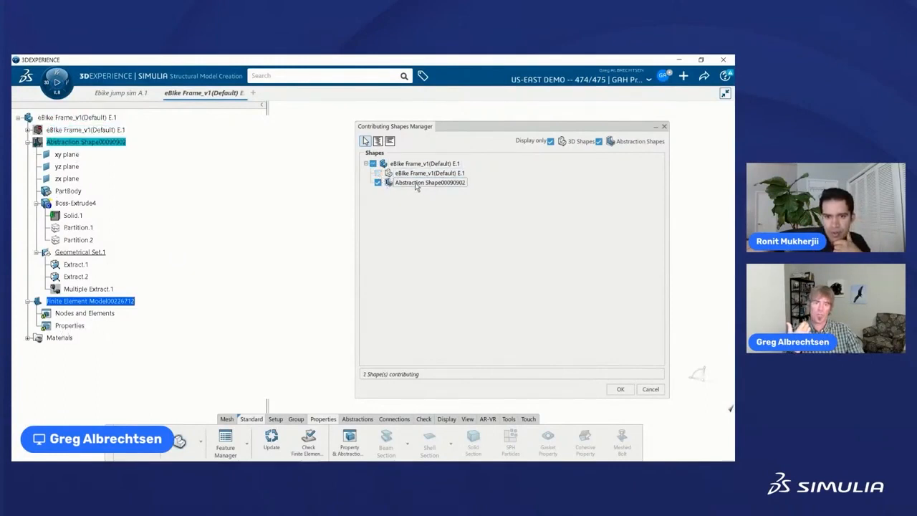
left_click(620, 389)
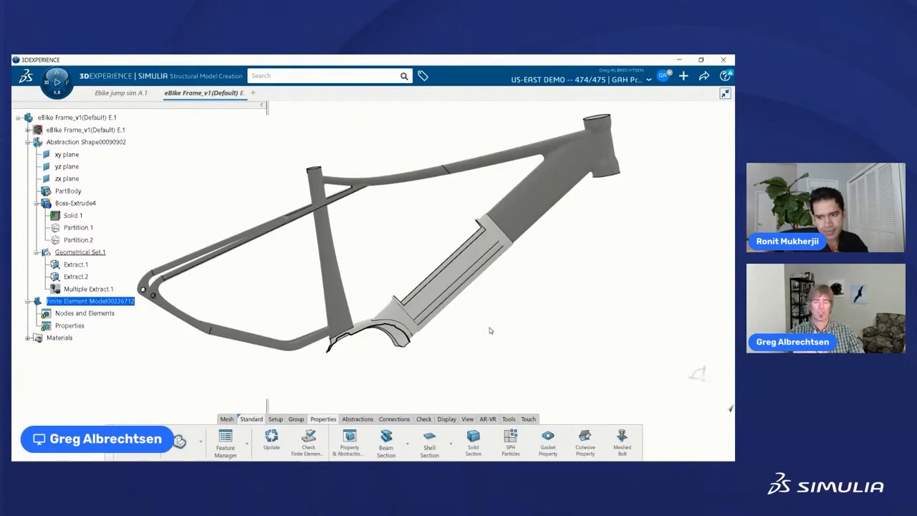
Create a 5 mm surface quad mesh on Extract.1 with capture of nodes and mesh edges on constraints turned off.
middle_click_drag(494, 322, 512, 330)
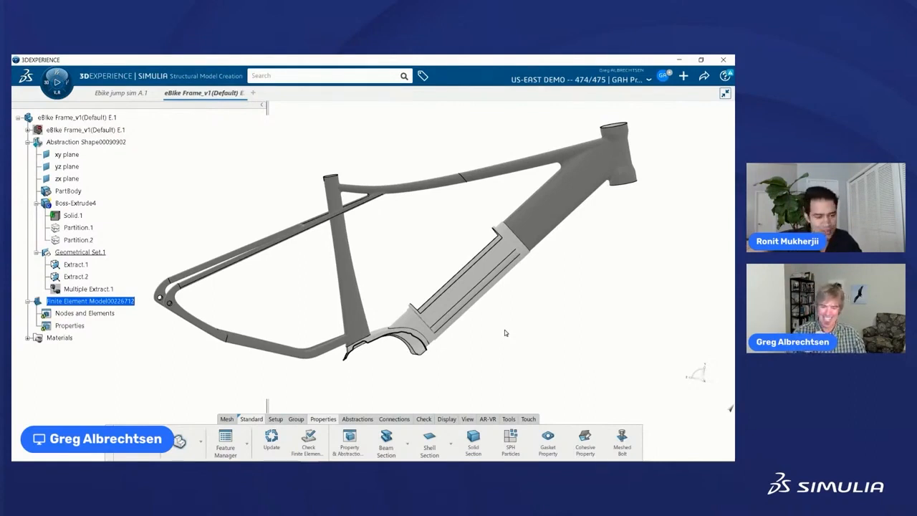
left_click(226, 418)
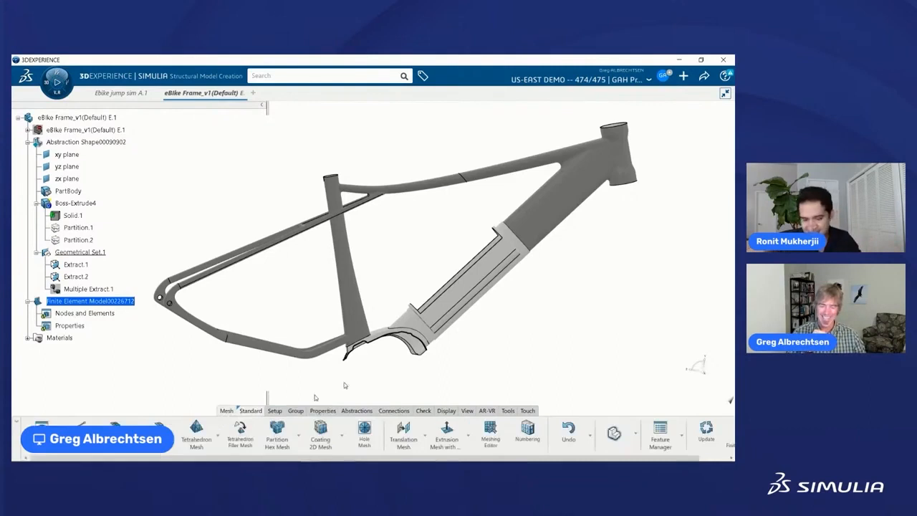
mouse_move(527, 338)
middle_mouse_down()
mouse_move(530, 323)
mouse_move(533, 338)
middle_mouse_up()
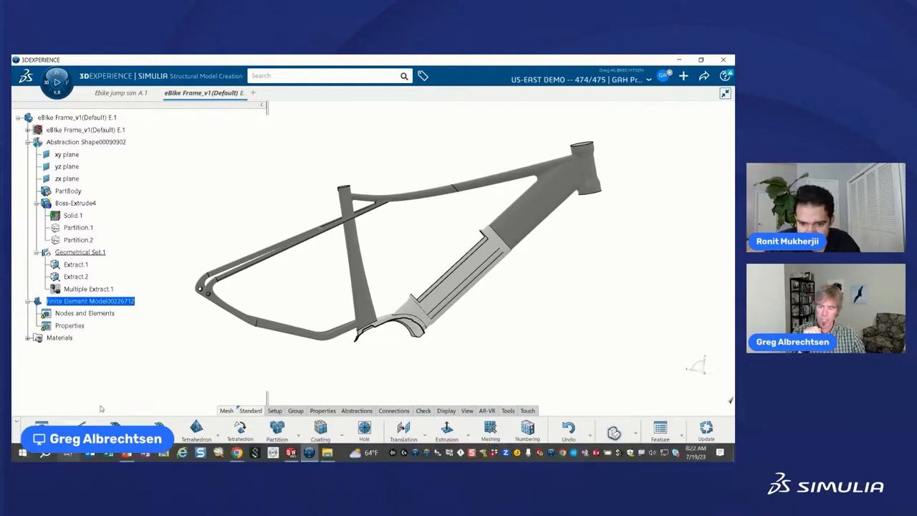
left_click(159, 427)
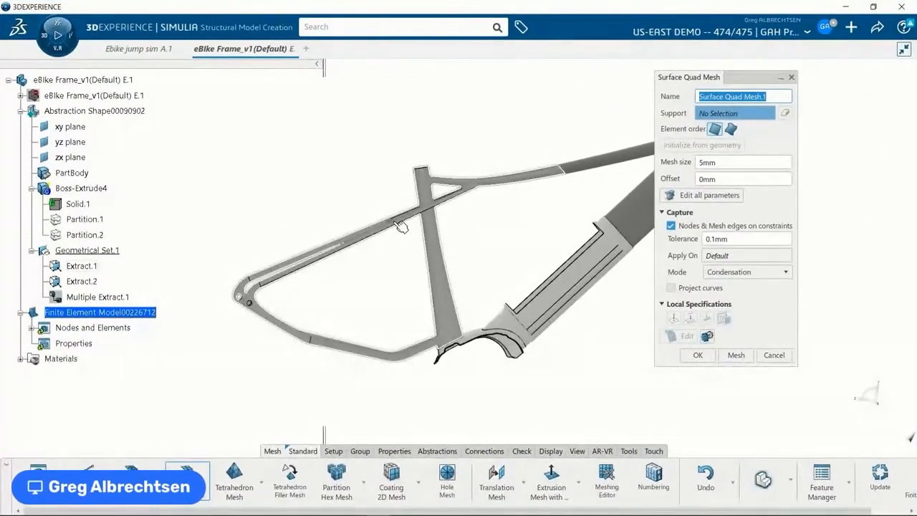
left_click(84, 269)
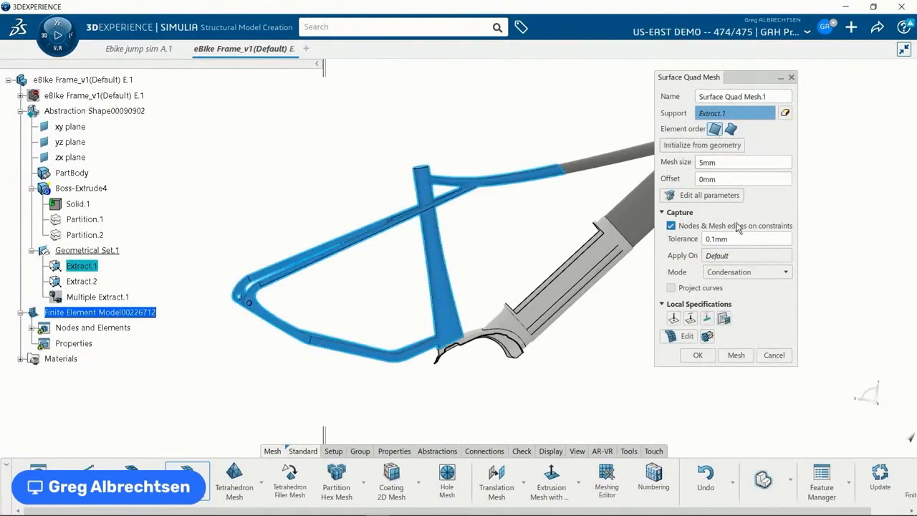
left_click(671, 225)
left_click(736, 294)
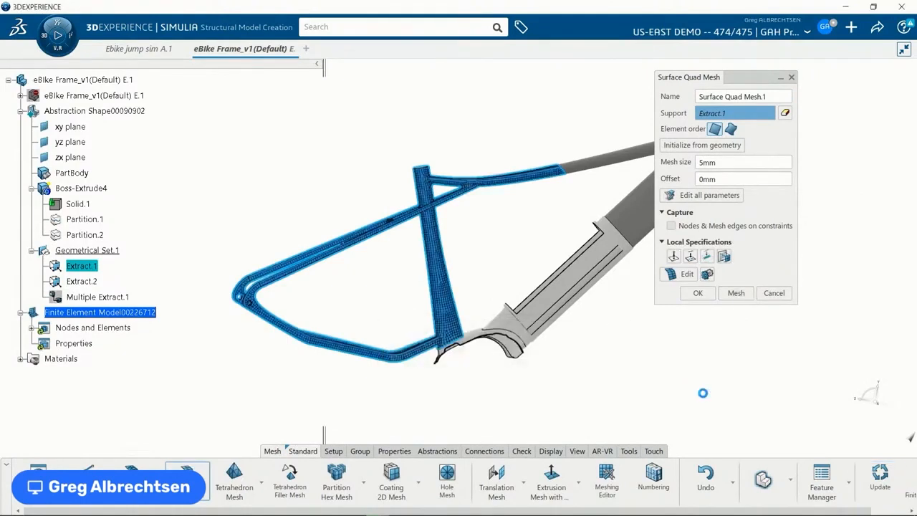
left_click(698, 293)
scroll(667, 324, "up", 5)
scroll(676, 360, "down", 3)
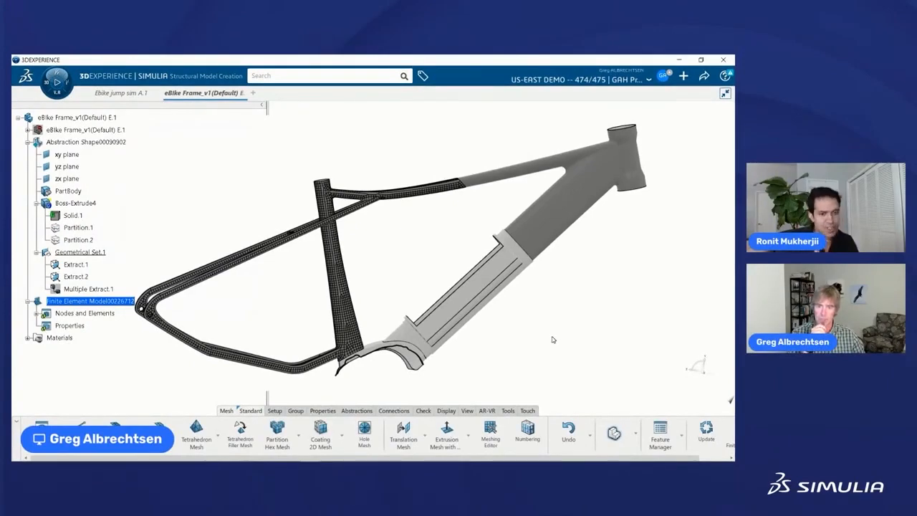
Add a 5 mm surface quad mesh supported on Extract.2 and update the finite element model to generate it.
middle_click_drag(540, 339, 545, 342)
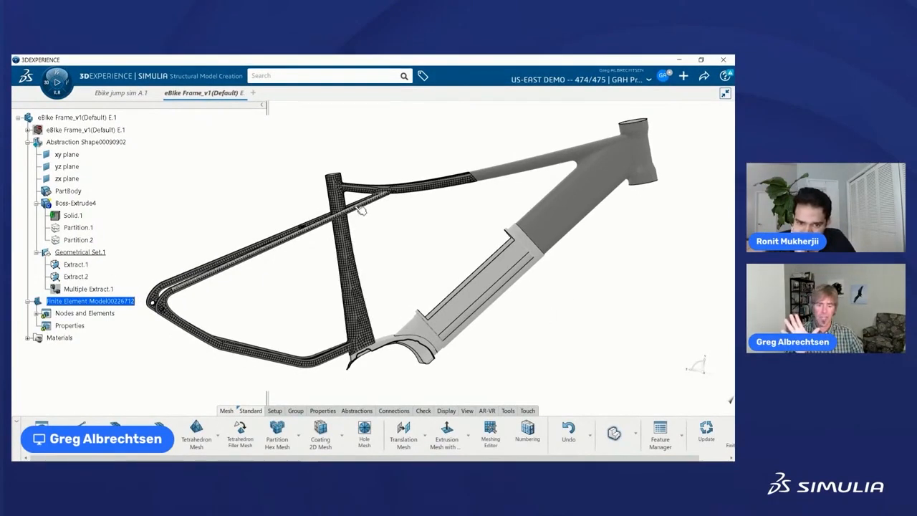
left_click(159, 427)
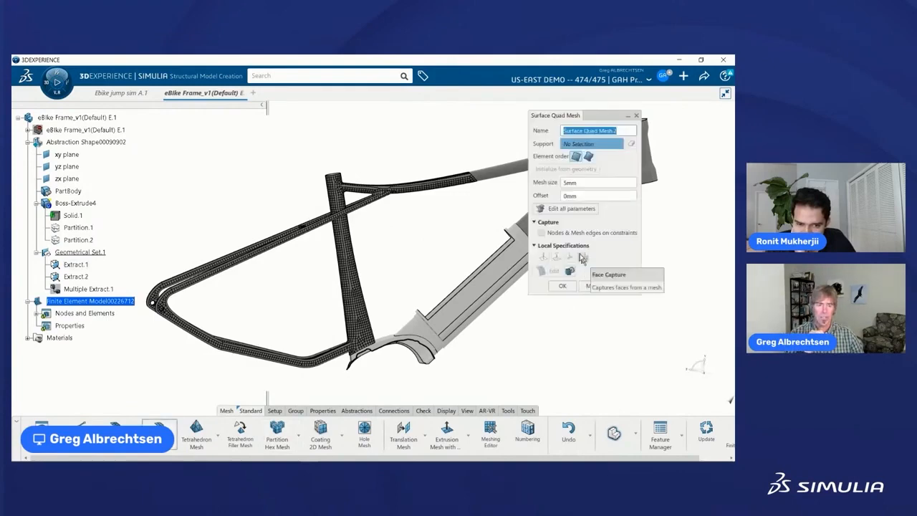
left_click(75, 277)
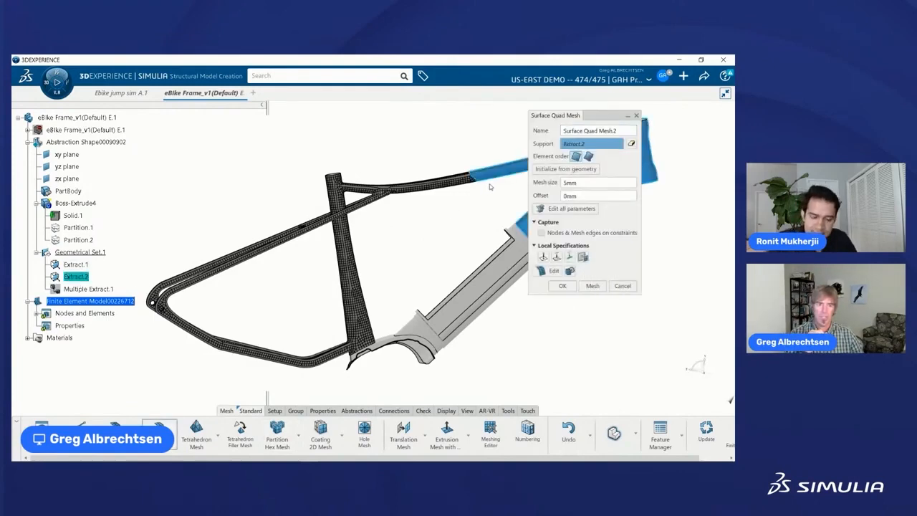
left_click(562, 286)
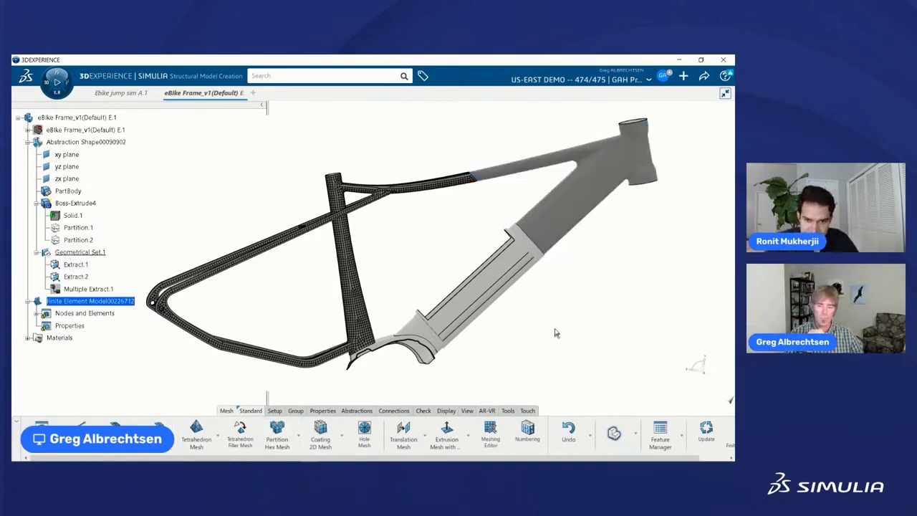
middle_click_drag(556, 330, 541, 322)
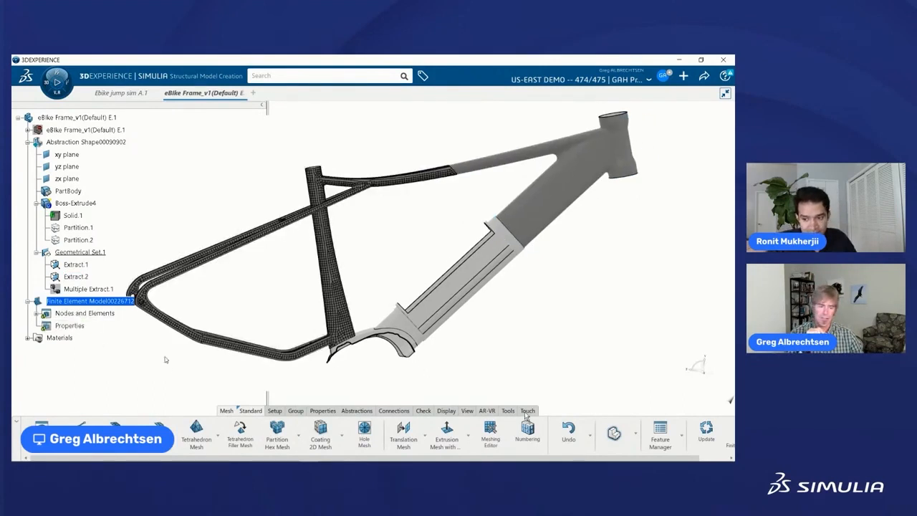
left_click(705, 430)
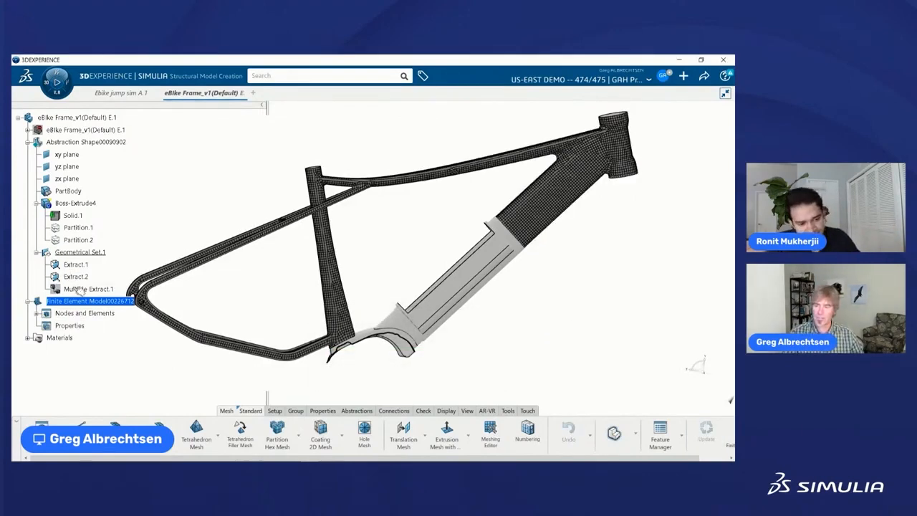
Hide the abstraction shape and examine the mesh where the two meshed regions meet on the top tube.
middle_click_drag(582, 299, 646, 382)
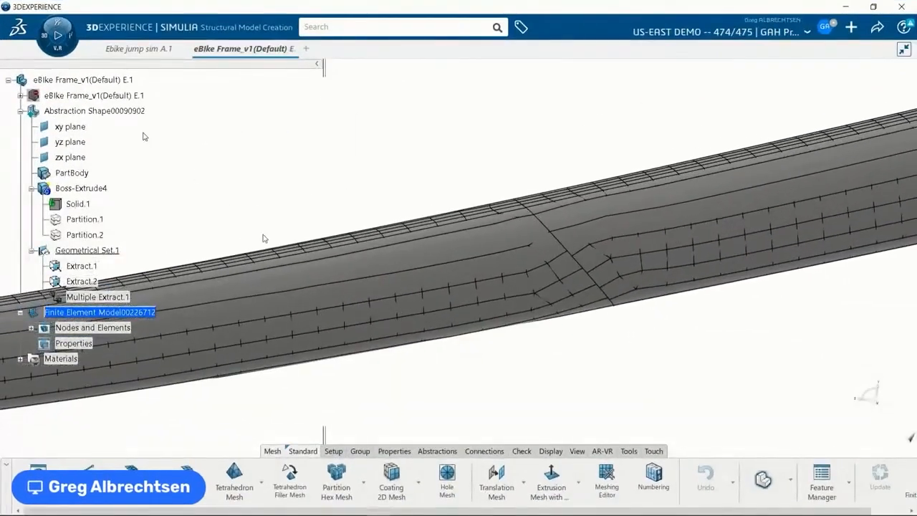
right_click(127, 112)
left_click(158, 150)
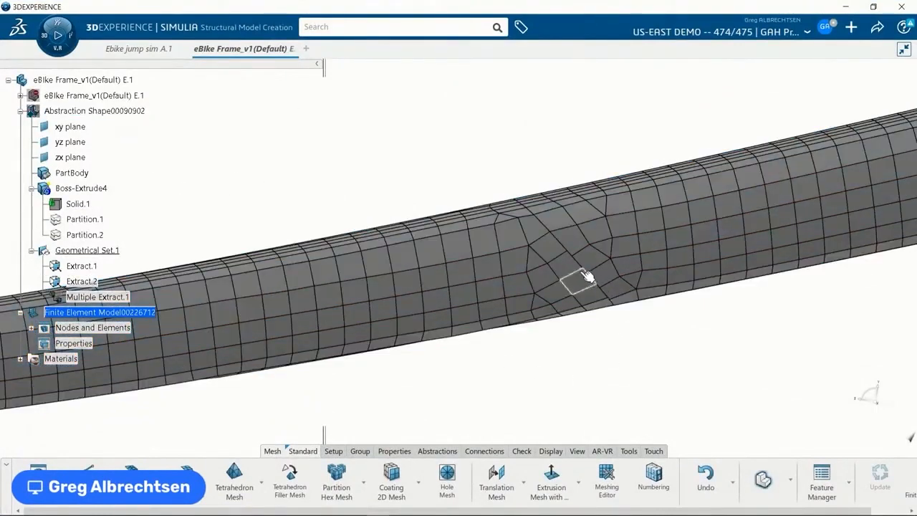
middle_click_drag(628, 364, 460, 256)
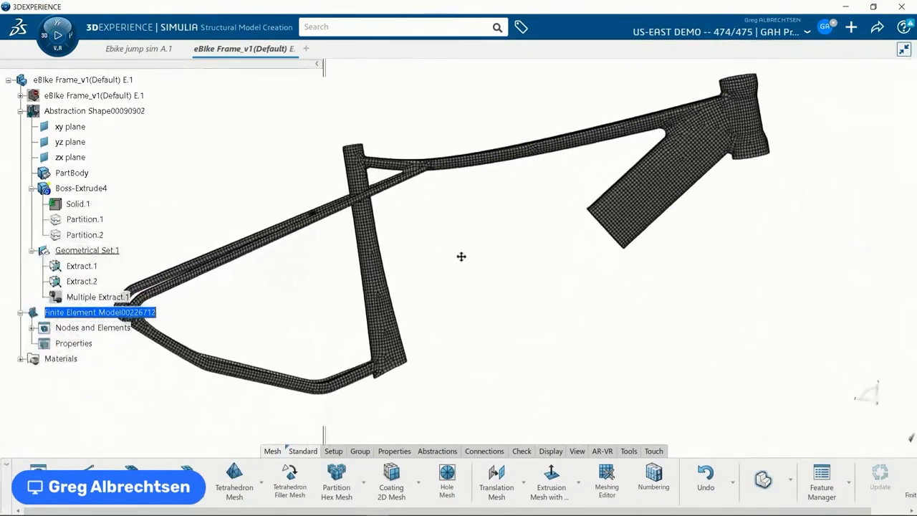
Run the Free Edges Checker and examine the tube ends and the top tube seam for unconnected mesh edges.
left_click(528, 451)
left_click(597, 487)
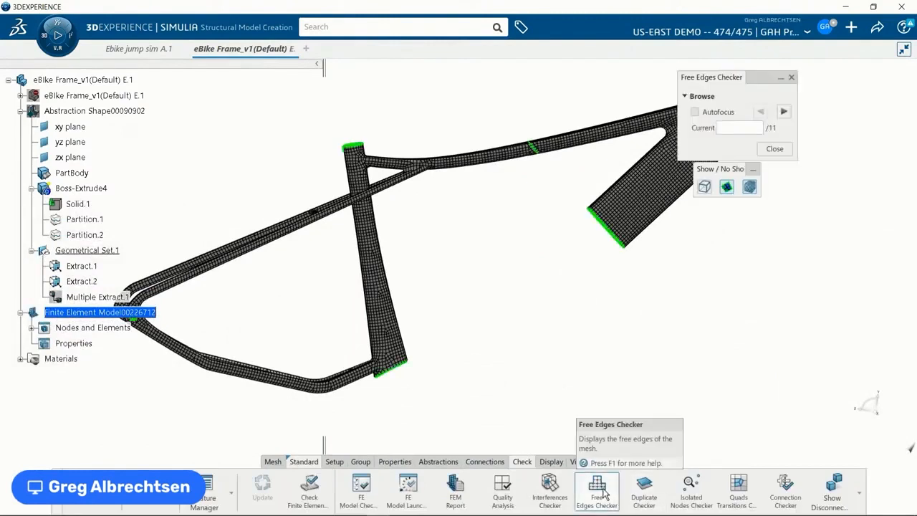
middle_click_drag(635, 341, 623, 326)
middle_click_drag(514, 360, 560, 337)
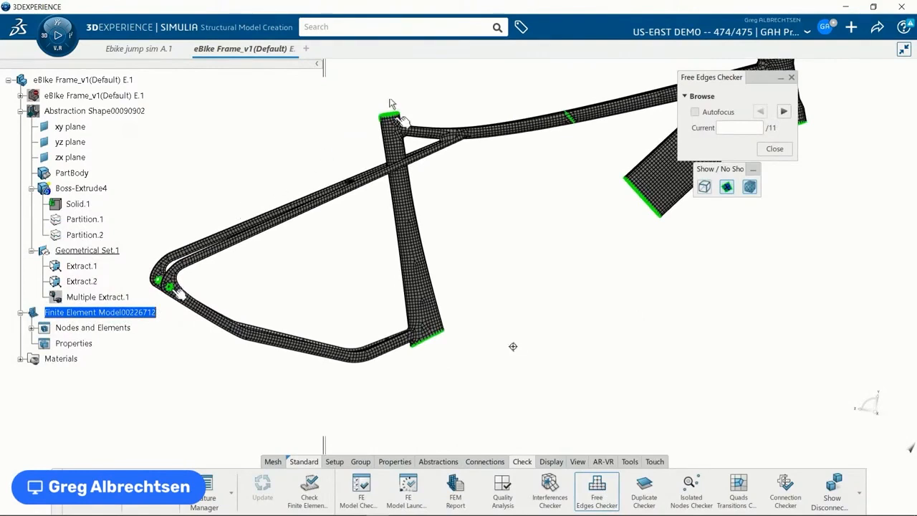
middle_click_drag(658, 259, 399, 369)
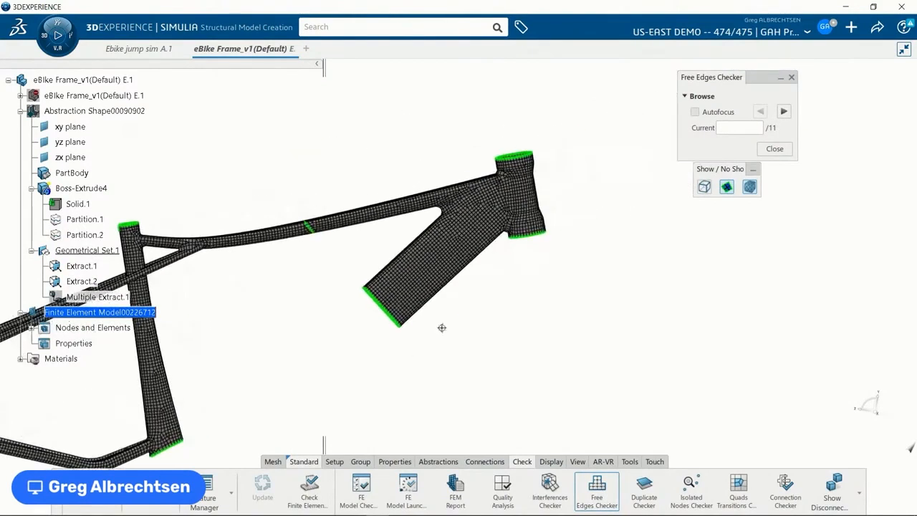
middle_click_drag(270, 337, 348, 242)
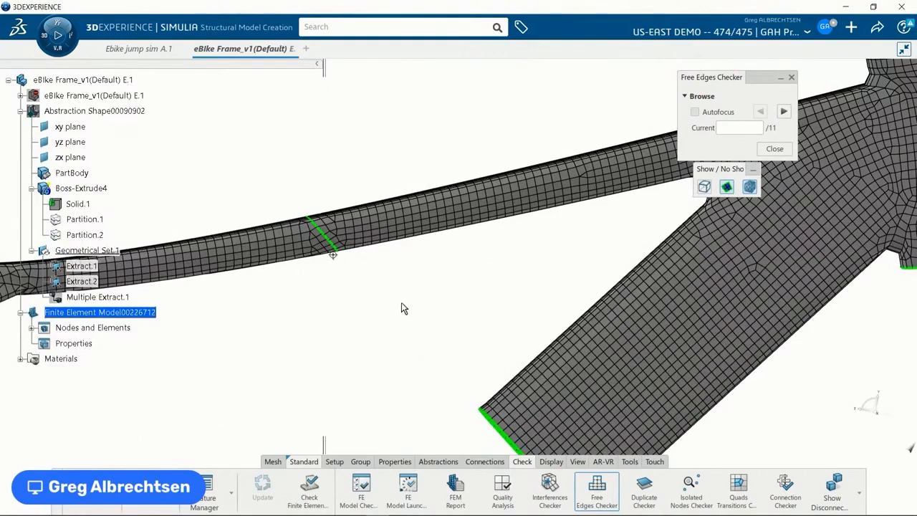
left_click(792, 78)
Close the Free Edges Checker and turn on capture of nodes and mesh edges on constraints for Surface Quad Mesh.2.
middle_click_drag(472, 302, 419, 345)
middle_click_drag(418, 344, 478, 235)
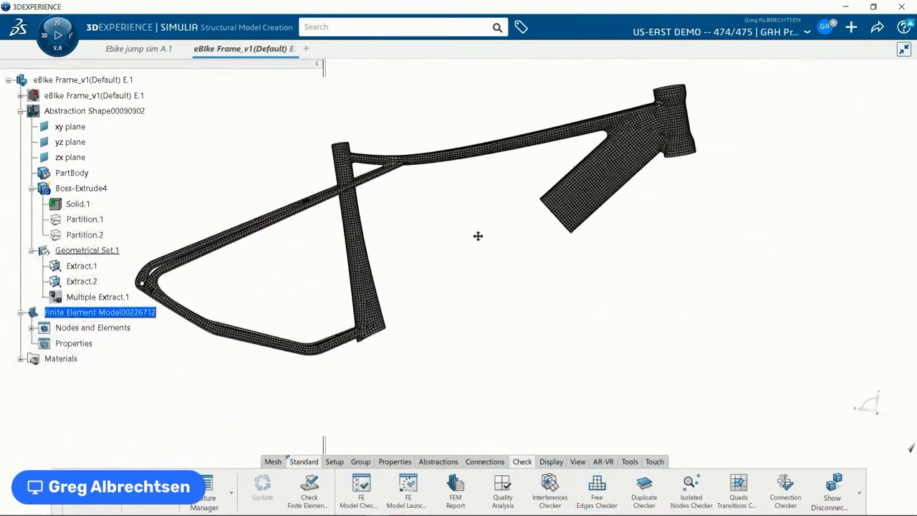
middle_click_drag(817, 368, 804, 320)
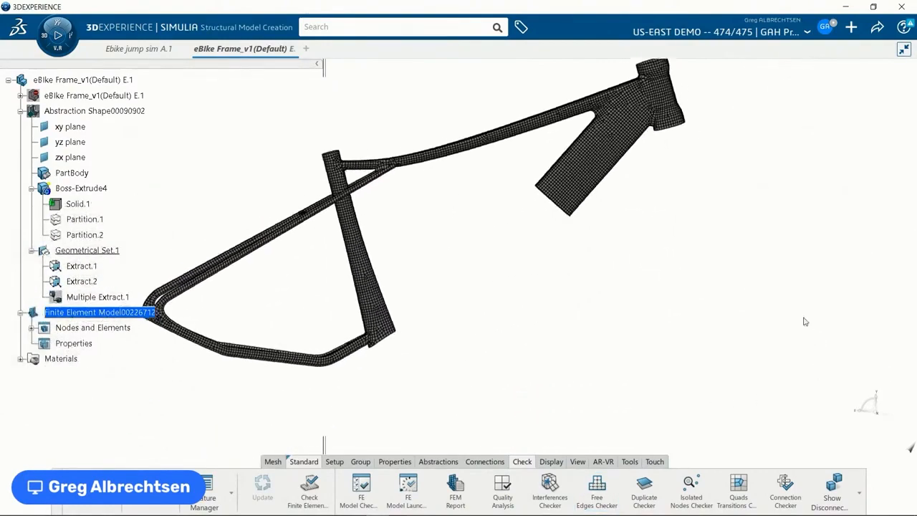
left_click(31, 327)
left_click(79, 358)
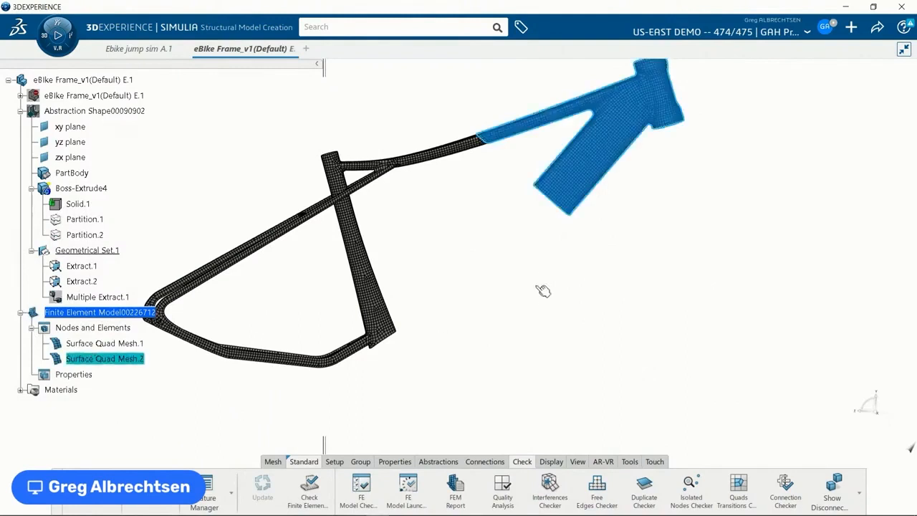
middle_click_drag(564, 278, 515, 310)
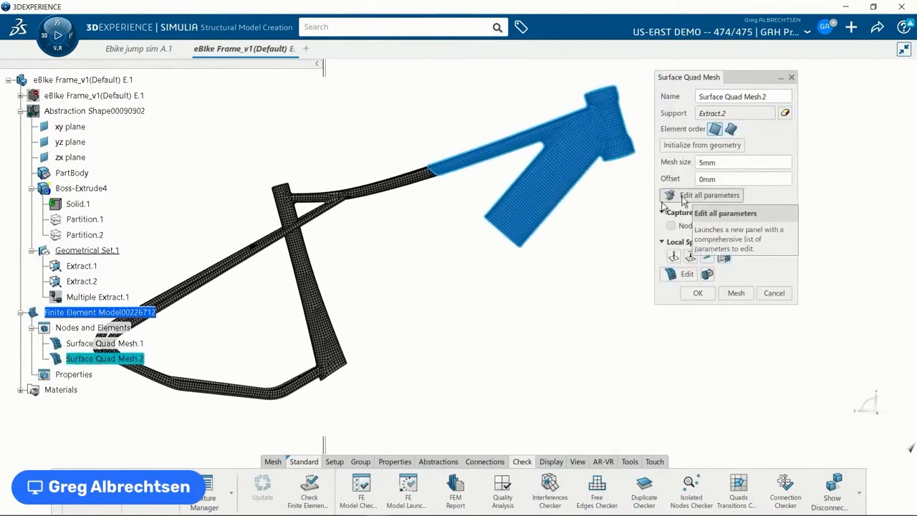
left_click(671, 227)
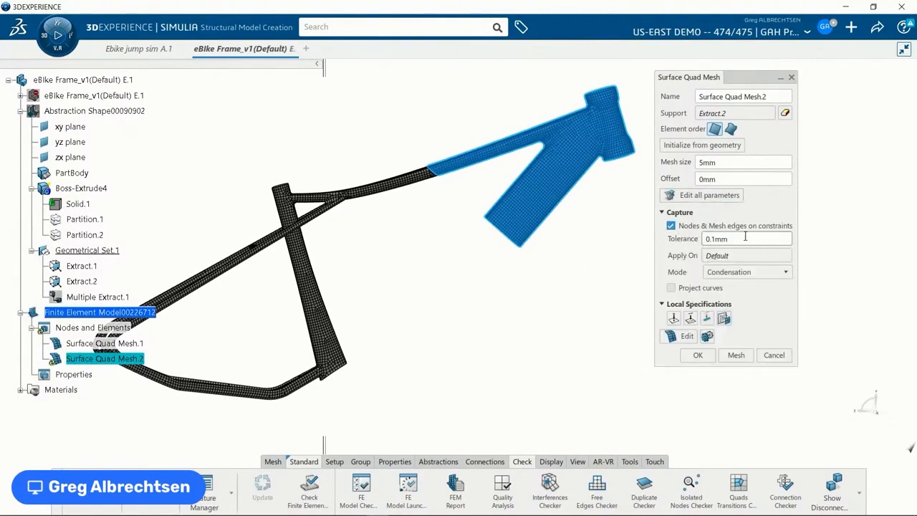
left_click(729, 238)
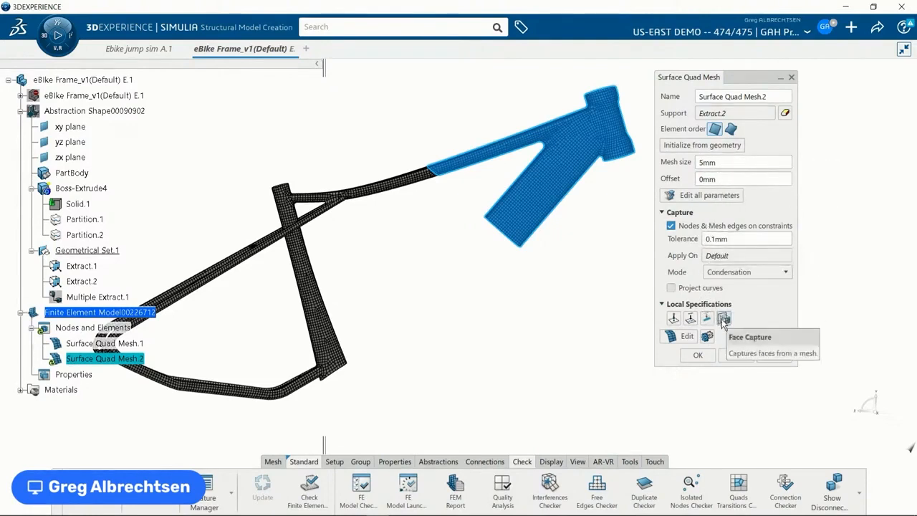
left_click(746, 273)
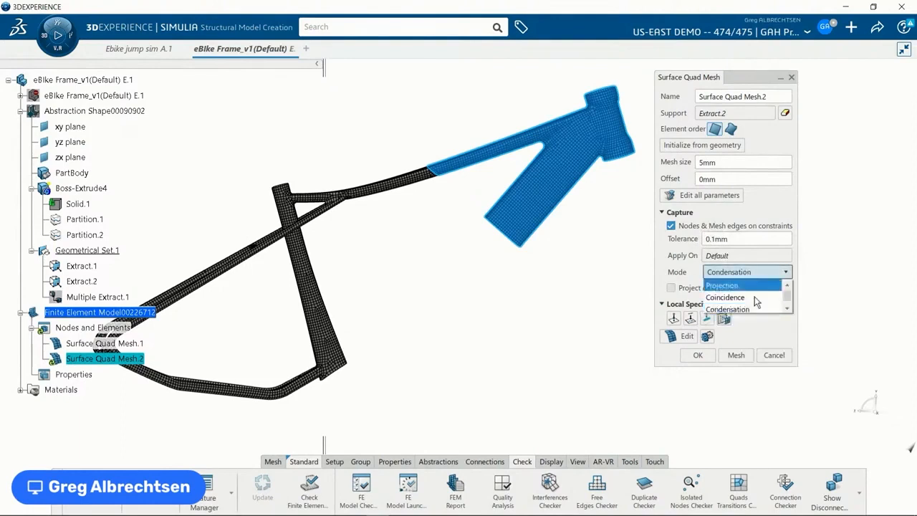
left_click(764, 326)
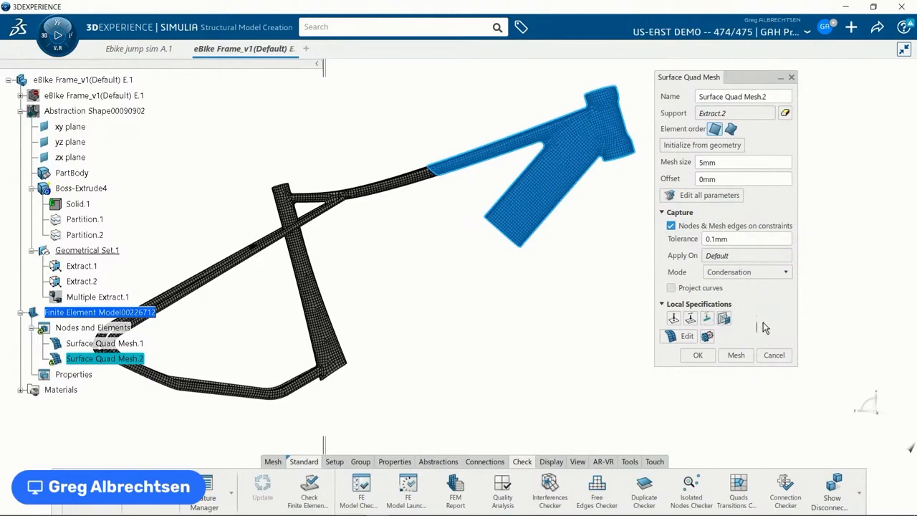
Regenerate Surface Quad Mesh.2 with capture applied on Default and accept the mesh.
middle_click_drag(518, 298, 551, 289)
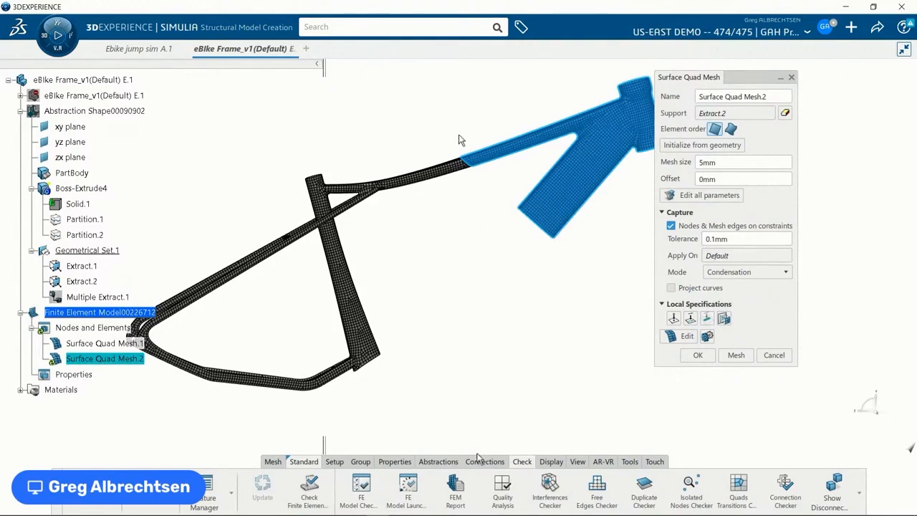
left_click(749, 258)
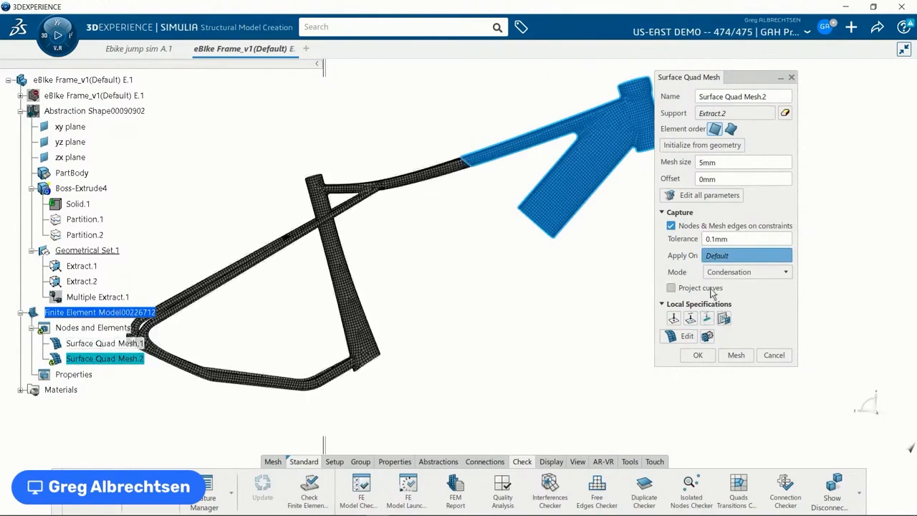
left_click(737, 354)
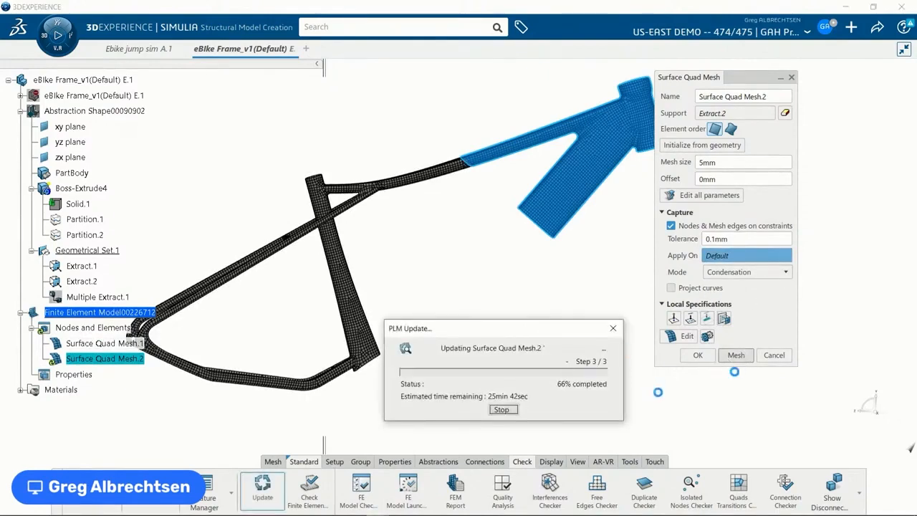
left_click(693, 355)
left_click(633, 364)
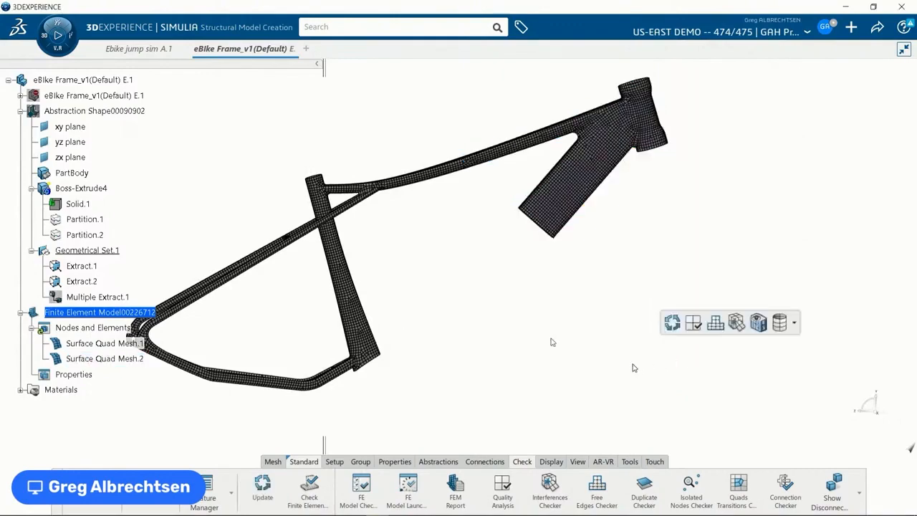
Examine the remeshed seam on the top tube and rerun the Free Edges Checker on the whole frame.
middle_click_drag(477, 205, 440, 164)
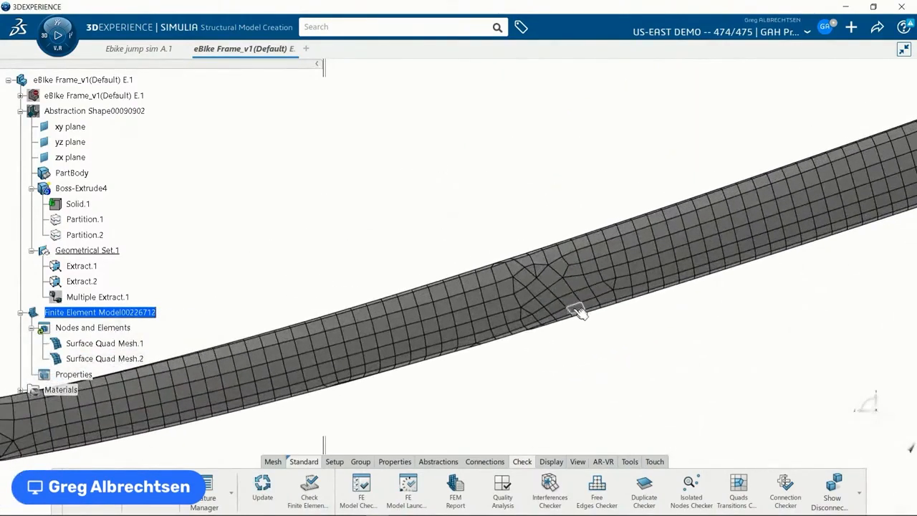
middle_click_drag(633, 364, 533, 344)
middle_click_drag(532, 344, 539, 306)
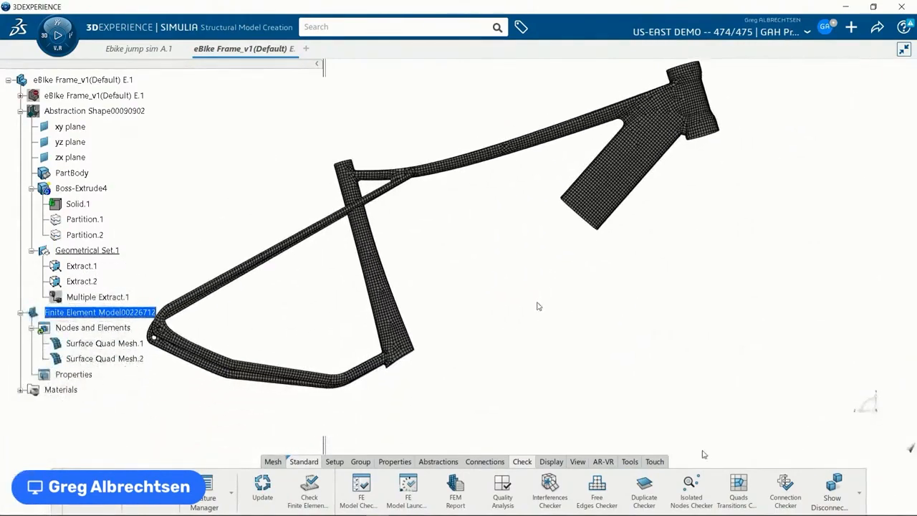
left_click(598, 487)
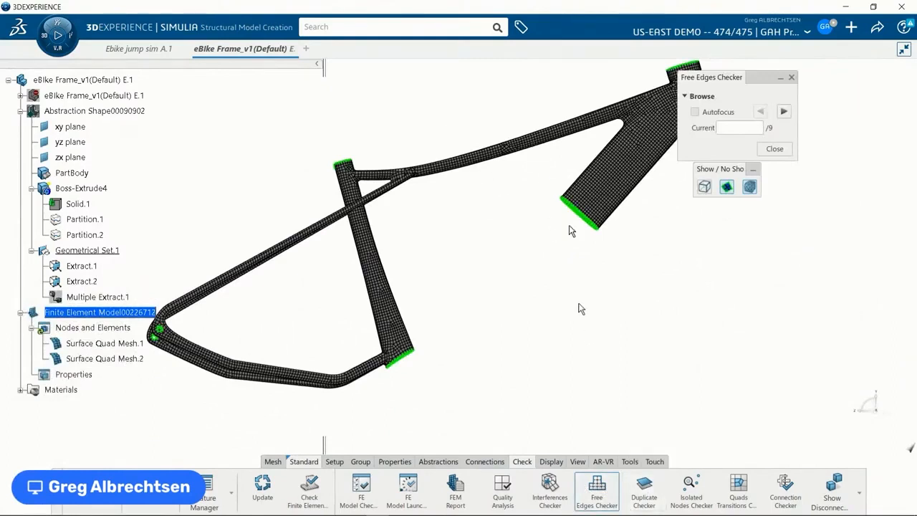
left_click(774, 148)
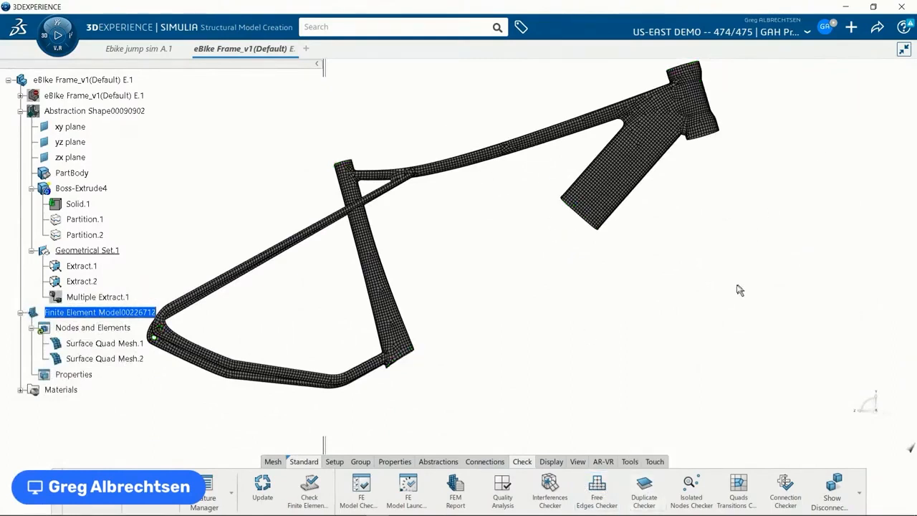
Hide Surface Quad Mesh.1 and Surface Quad Mesh.2.
left_click(272, 461)
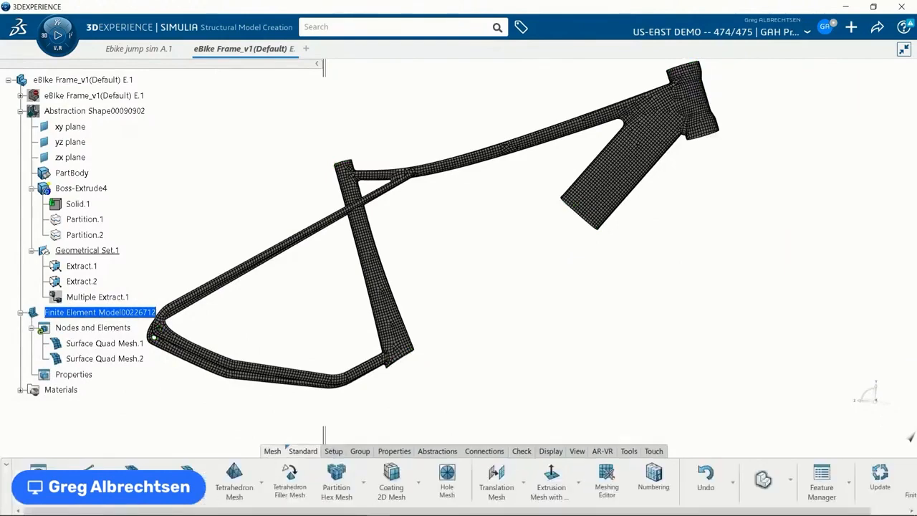
left_click(94, 343)
left_click(104, 359, "ctrl")
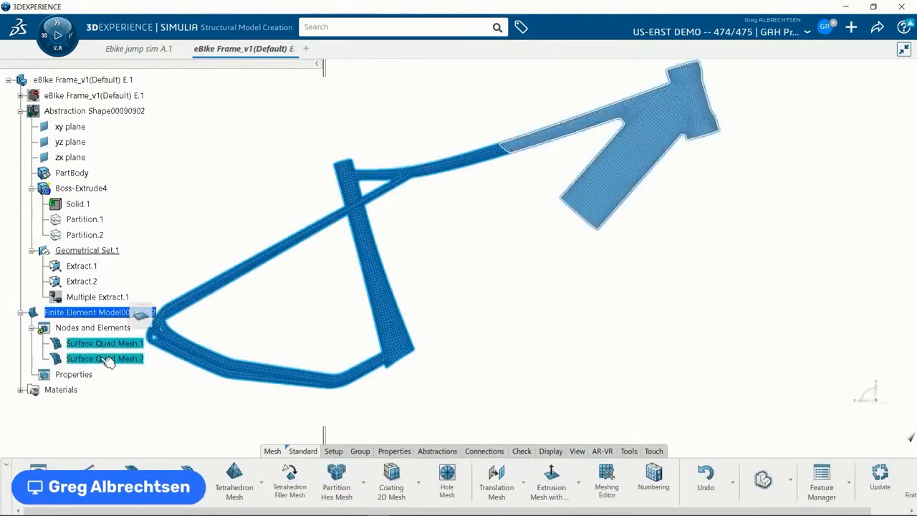
right_click(107, 359)
left_click(139, 185)
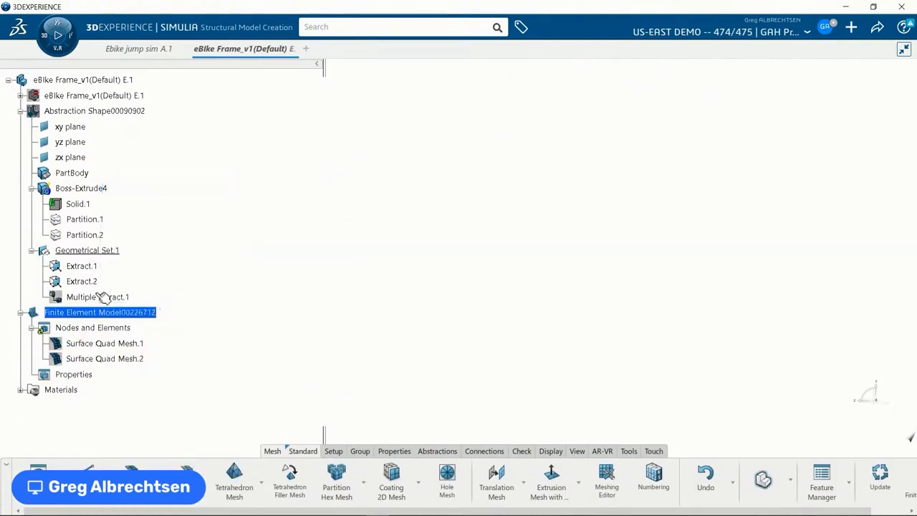
Hide Extract.1 and Extract.2 and show Multiple Extract.1.
left_click(93, 267)
left_click(85, 280, "ctrl")
right_click(86, 281)
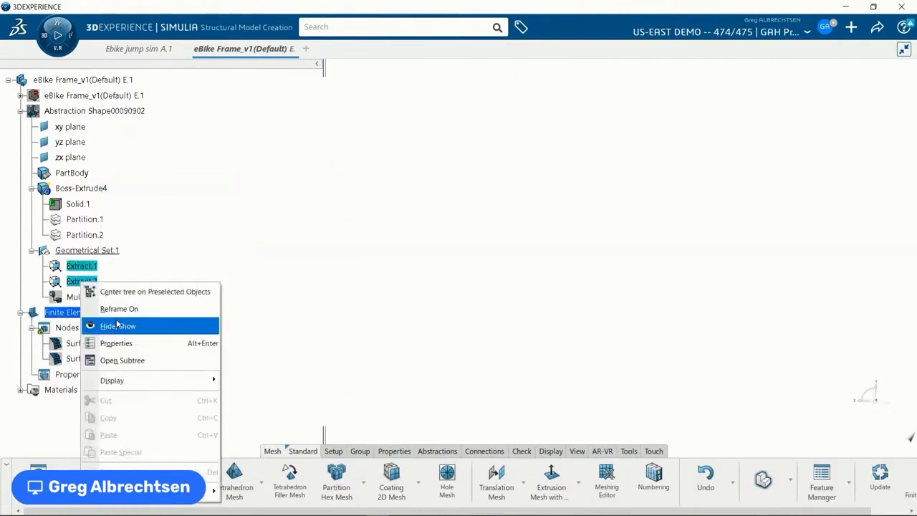
left_click(118, 323)
left_click(105, 295)
right_click(104, 297)
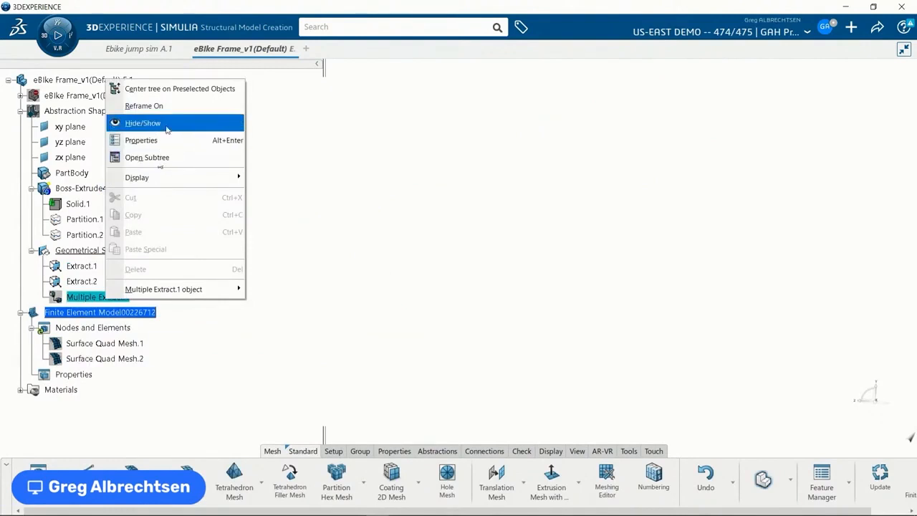
left_click(128, 123)
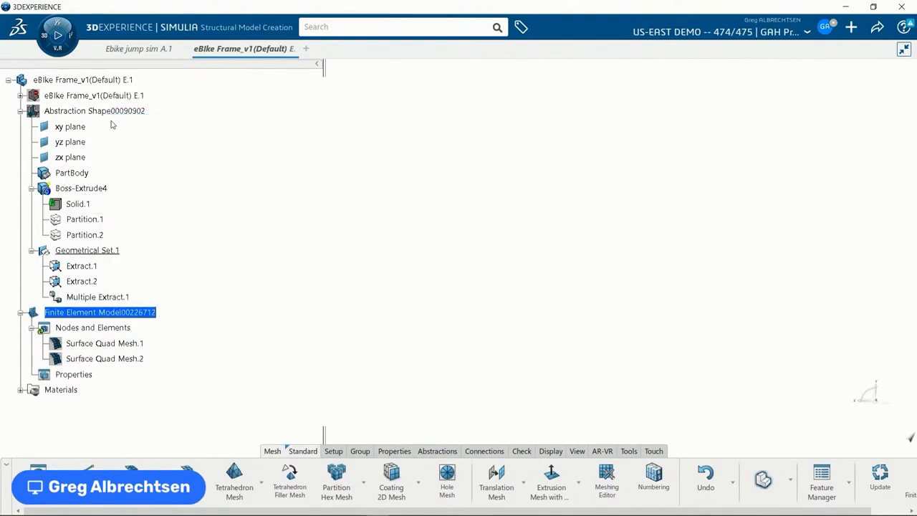
Show the abstraction shape and inspect the frame geometry around the battery tube and motor mount.
right_click(121, 117)
left_click(147, 154)
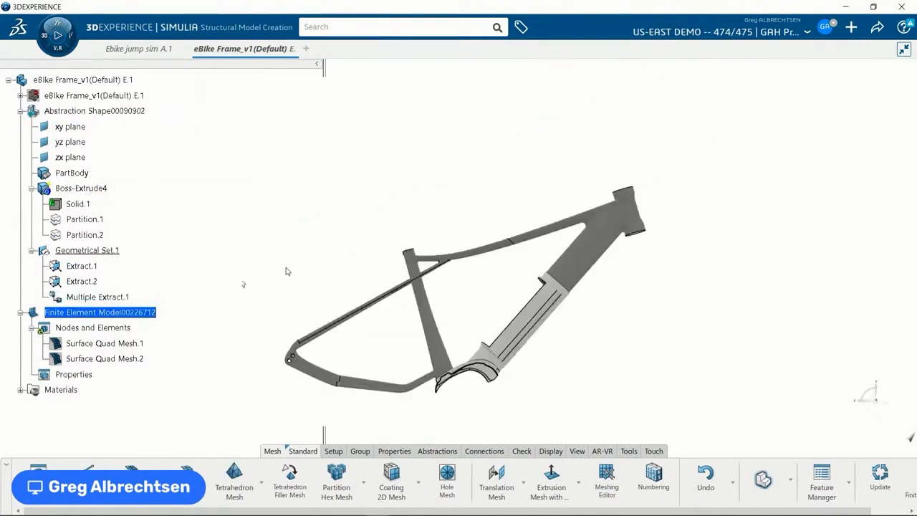
middle_click_drag(580, 383, 599, 302)
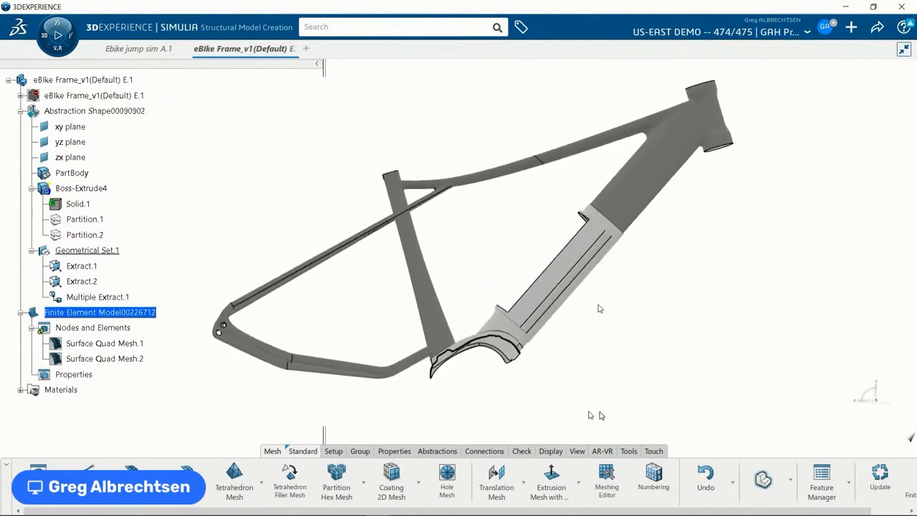
middle_click_drag(571, 377, 518, 370)
middle_click_drag(443, 348, 469, 369)
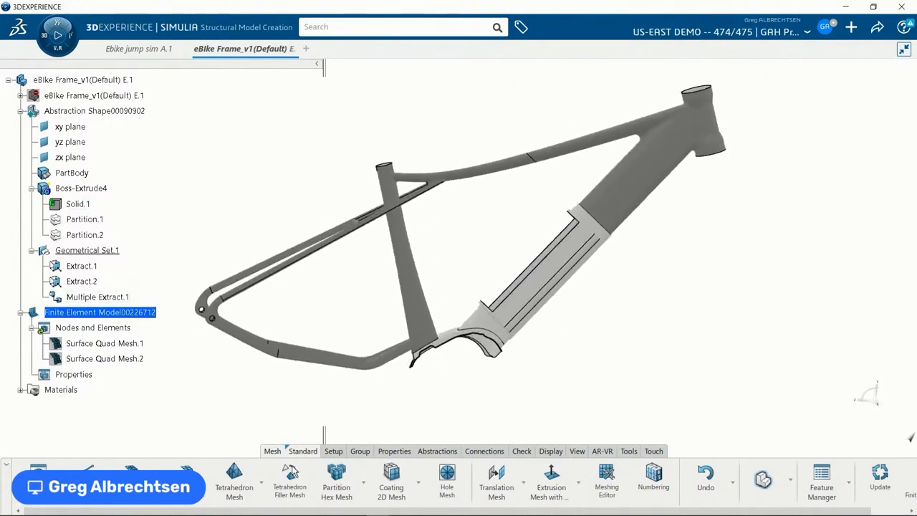
Create and generate a 5 mm surface quad mesh on Multiple Extract.1, with constraint capture on at 0.1 mm tolerance in Condensation mode.
left_click(187, 474)
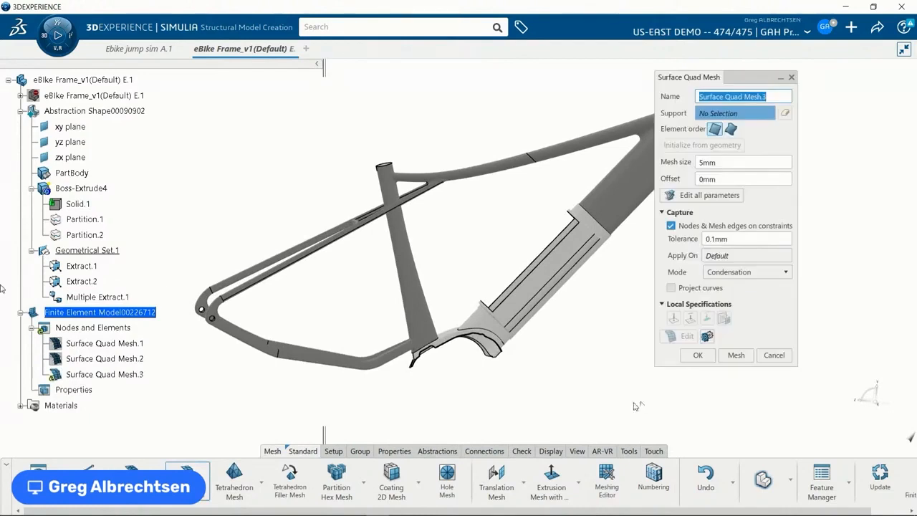
left_click(116, 297)
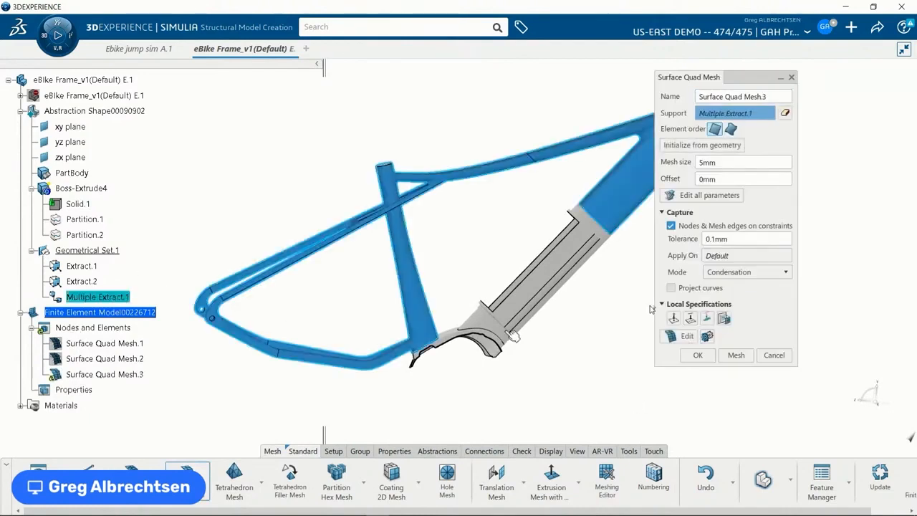
left_click(734, 356)
middle_click_drag(601, 349, 431, 420)
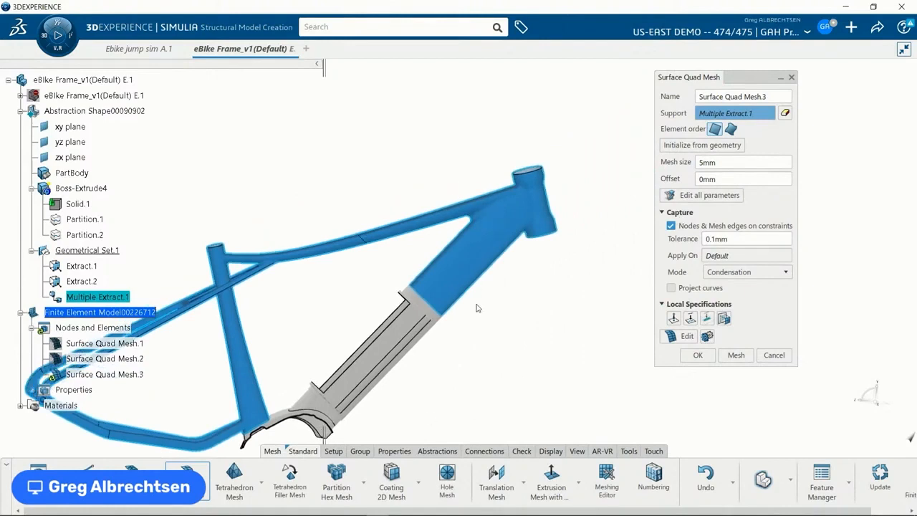
middle_click_drag(489, 342, 540, 303)
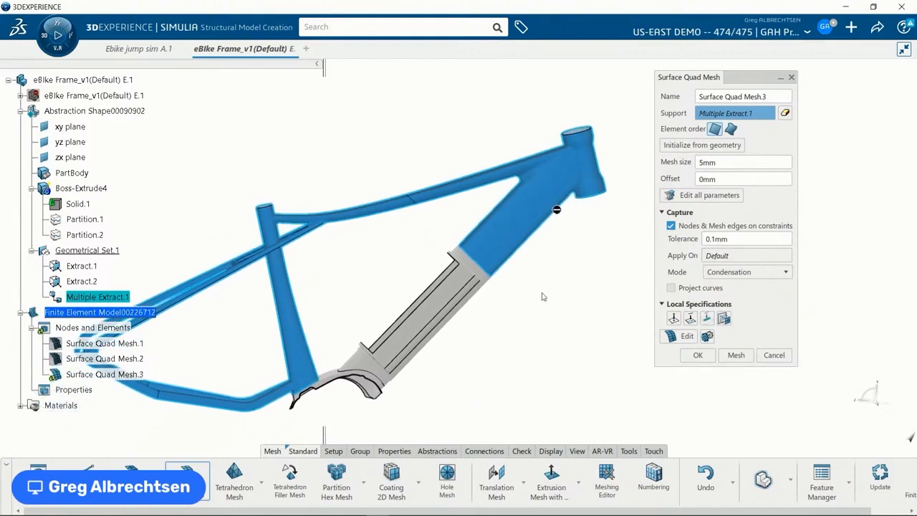
left_click(524, 230)
left_click(502, 223)
left_click(507, 226)
middle_click_drag(410, 240, 415, 289)
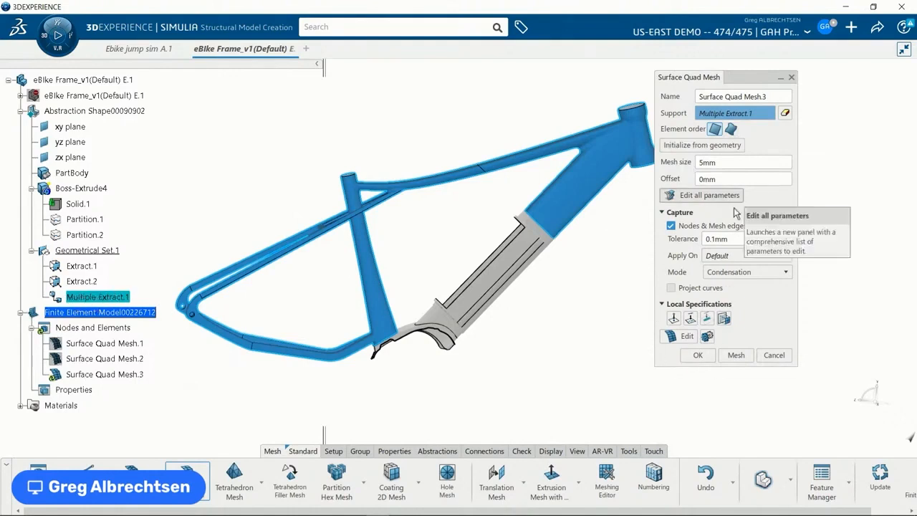
left_click(734, 355)
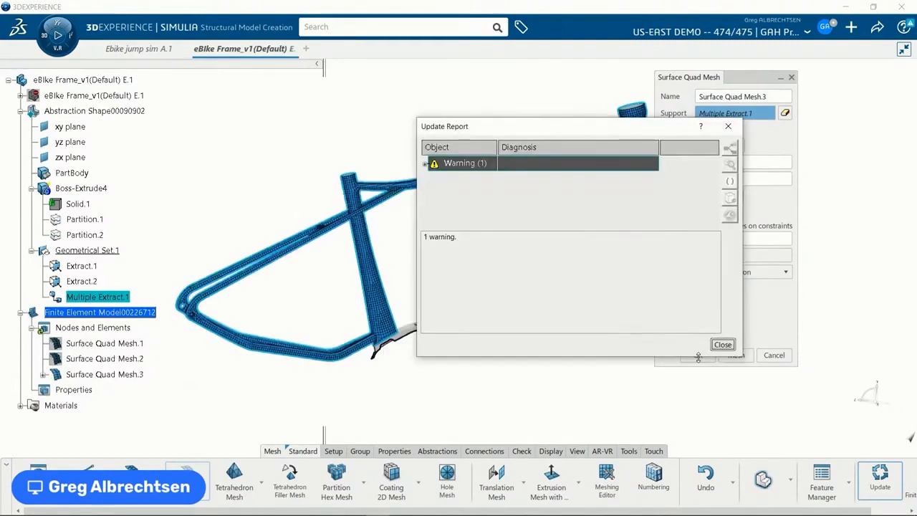
left_click(723, 344)
left_click(699, 354)
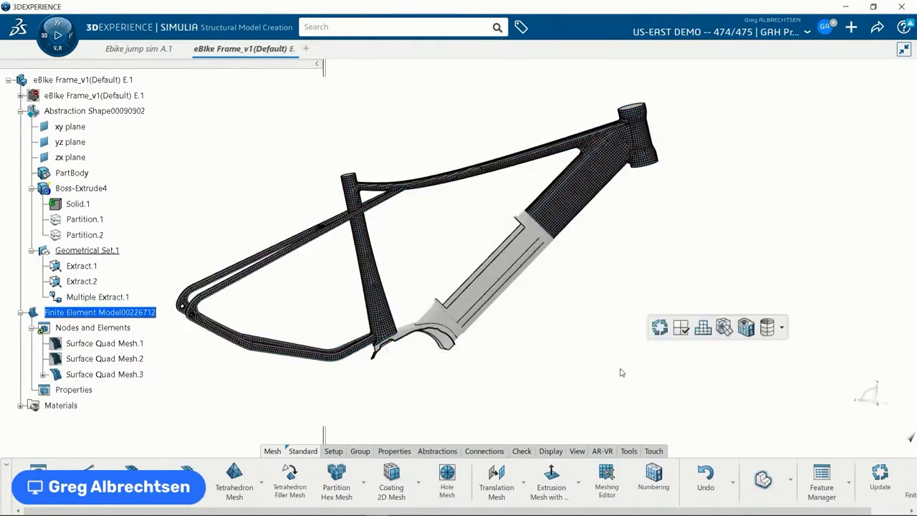
Run the Free Edges Checker on the frame mesh built from Multiple Extract.1, then close it.
left_click(522, 451)
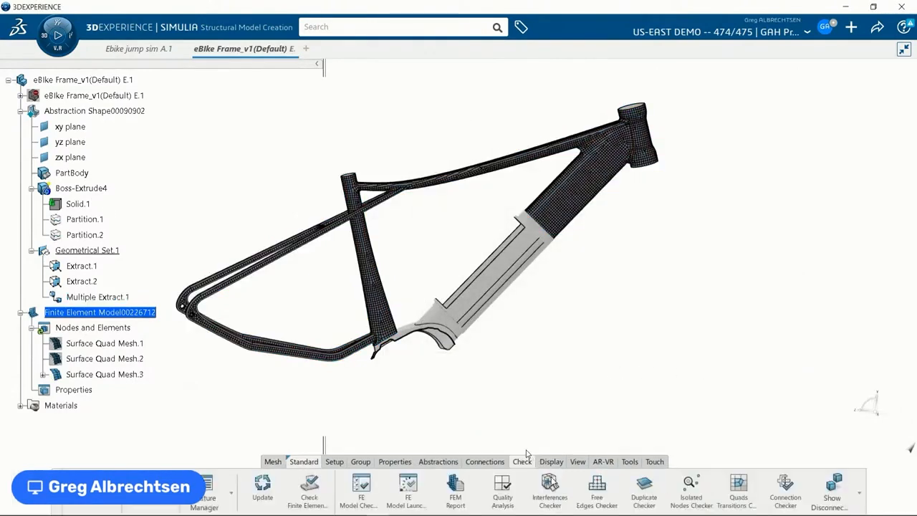
left_click(600, 491)
left_click(525, 321)
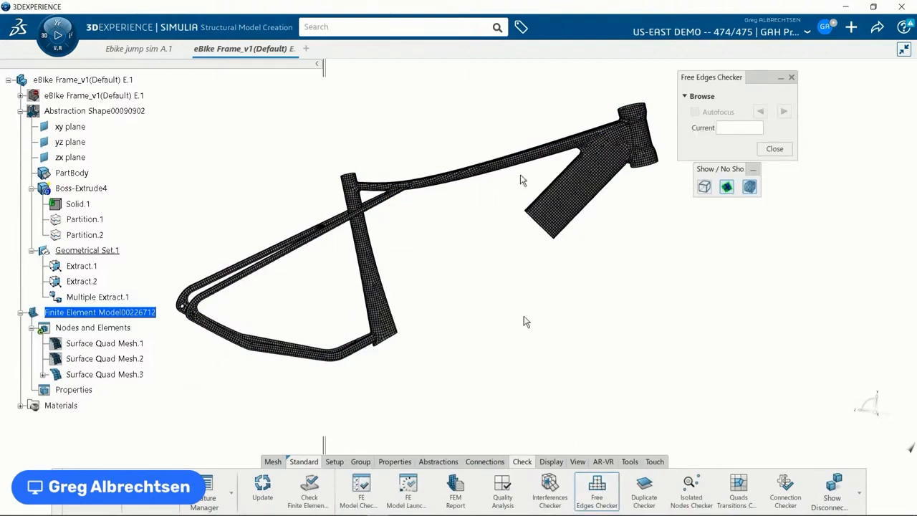
left_click(774, 149)
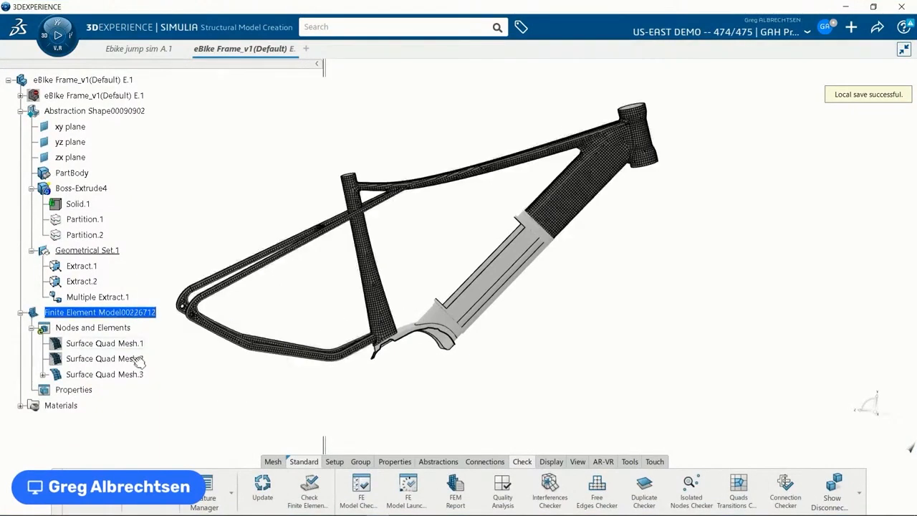
Delete Surface Quad Mesh.3 from the finite element model and hide Multiple Extract.1.
left_click(104, 374)
key("Delete")
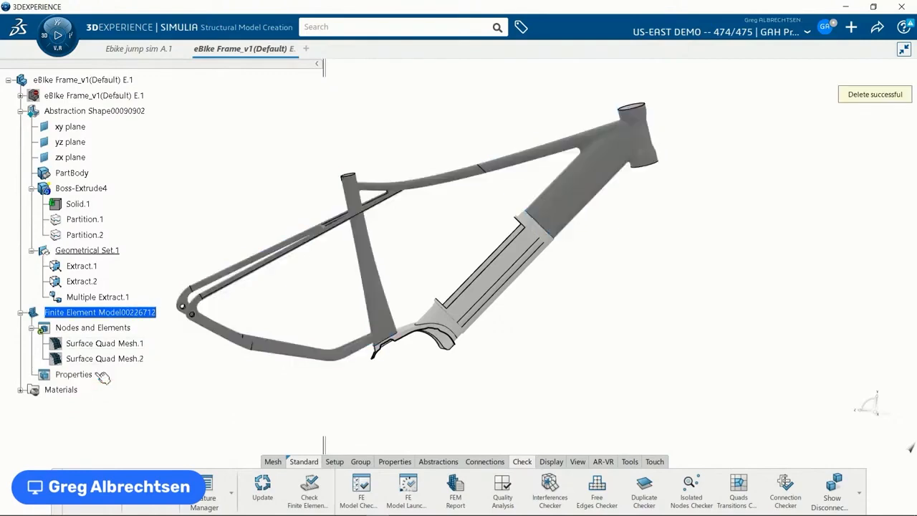
left_click(106, 297)
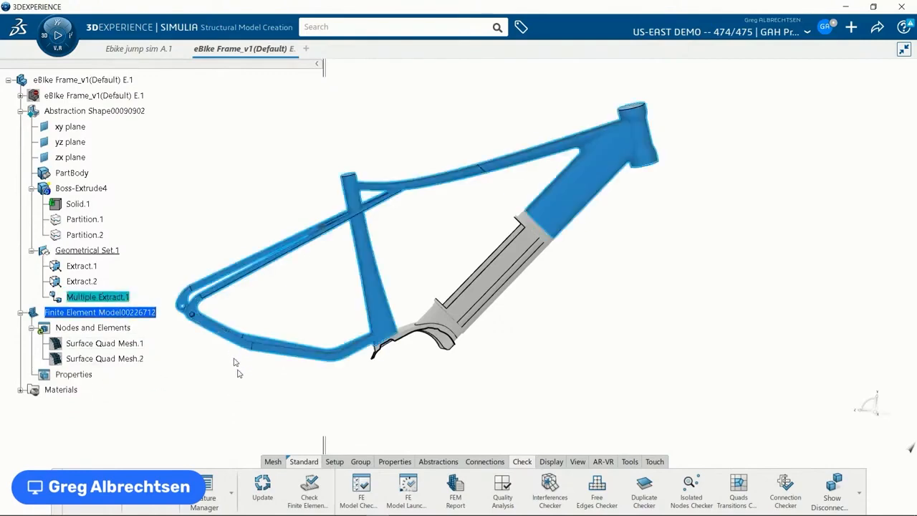
right_click(89, 295)
left_click(123, 336)
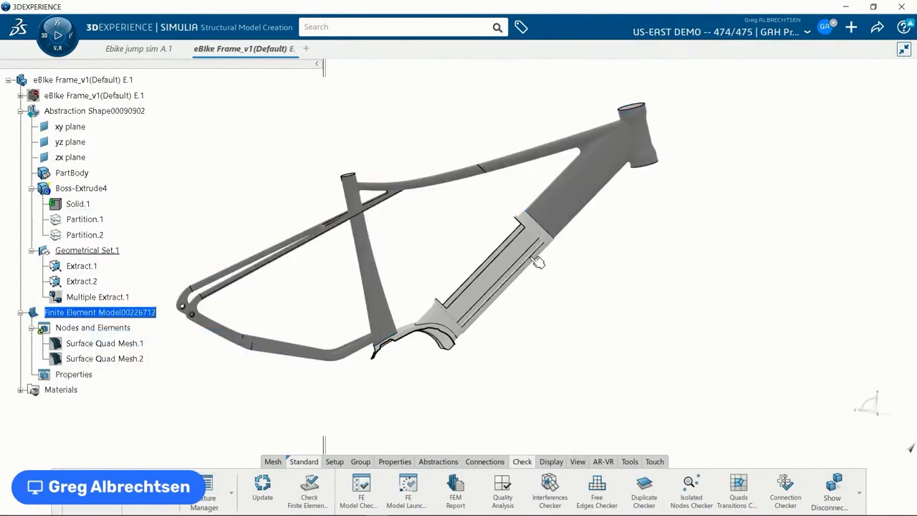
Hide Geometrical Set.1 to examine the Boss-Extrude4 solid on its own.
middle_click_drag(560, 328, 623, 330)
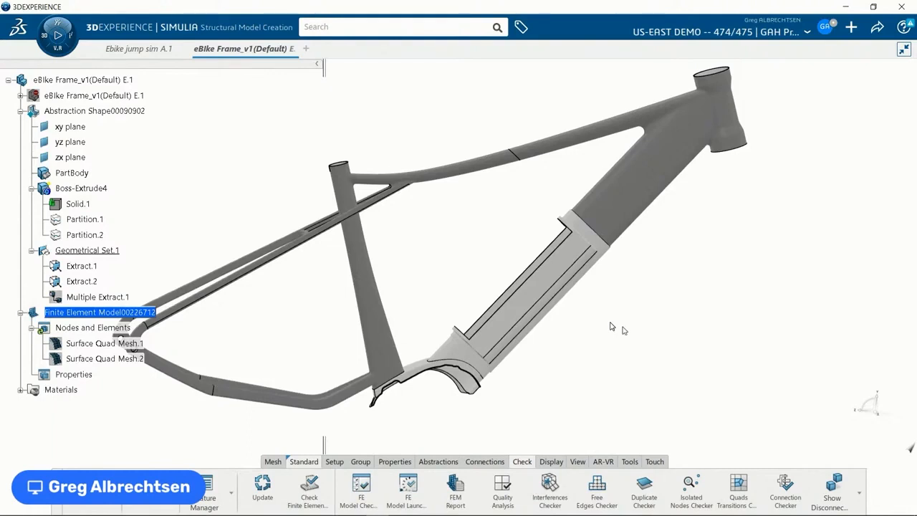
middle_click_drag(611, 323, 646, 334)
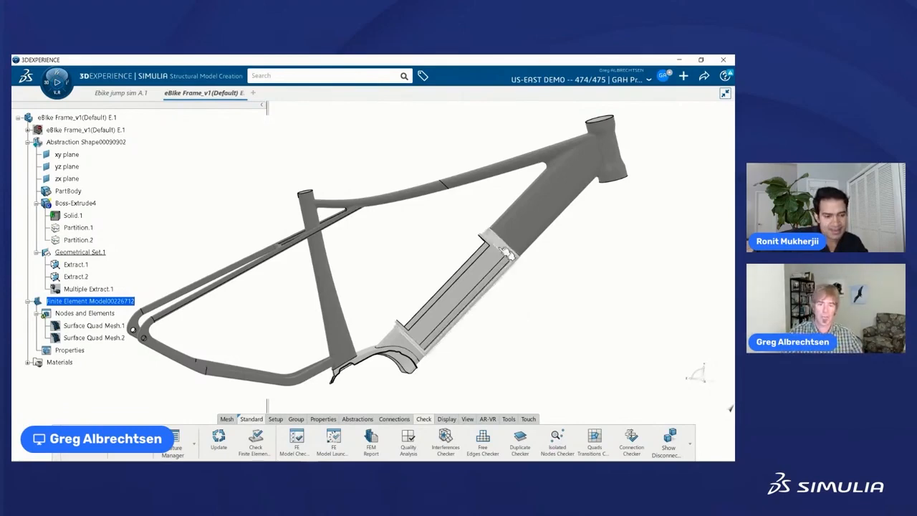
middle_click_drag(420, 236, 429, 232)
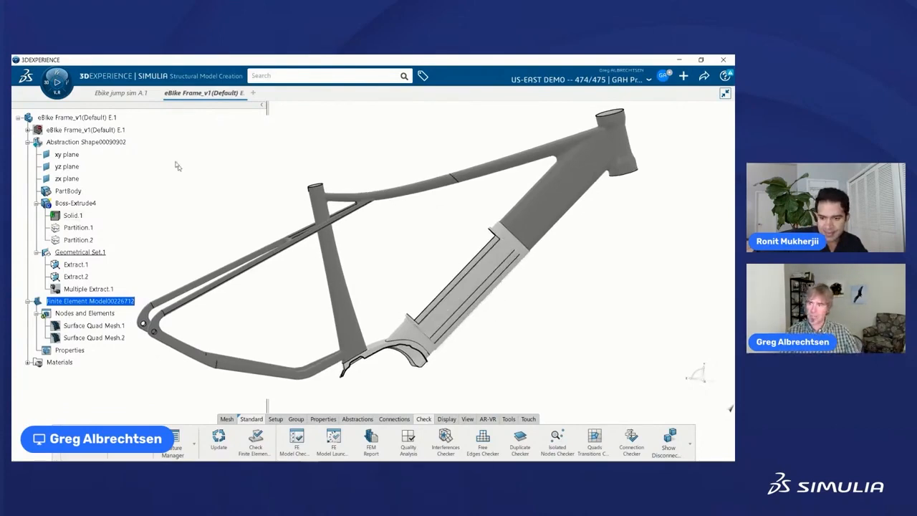
right_click(102, 254)
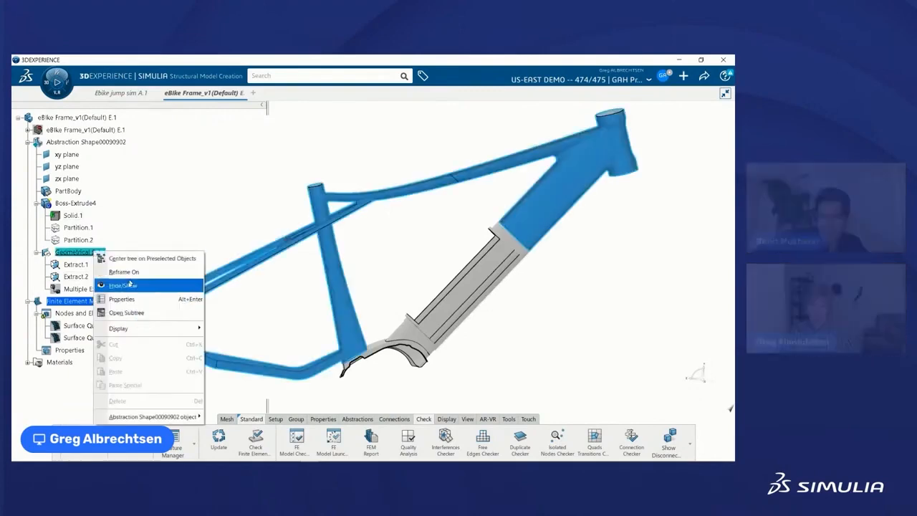
left_click(126, 284)
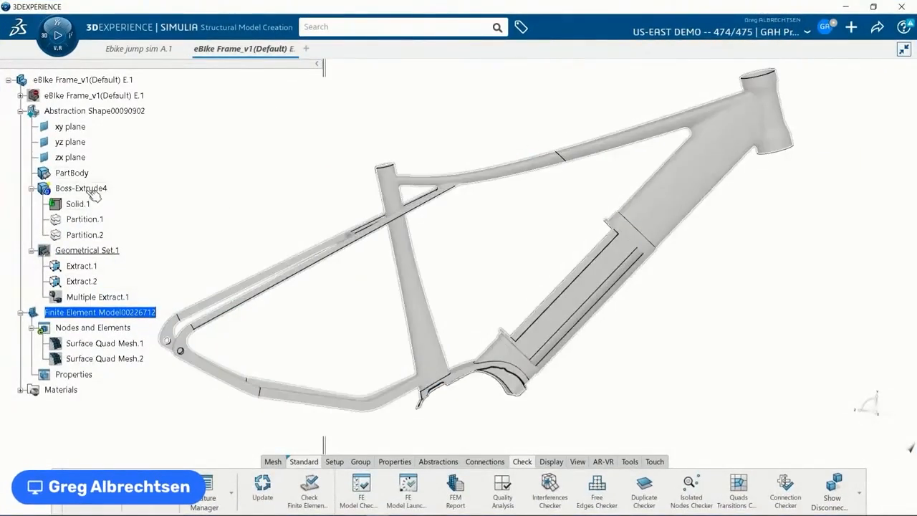
left_click(85, 189)
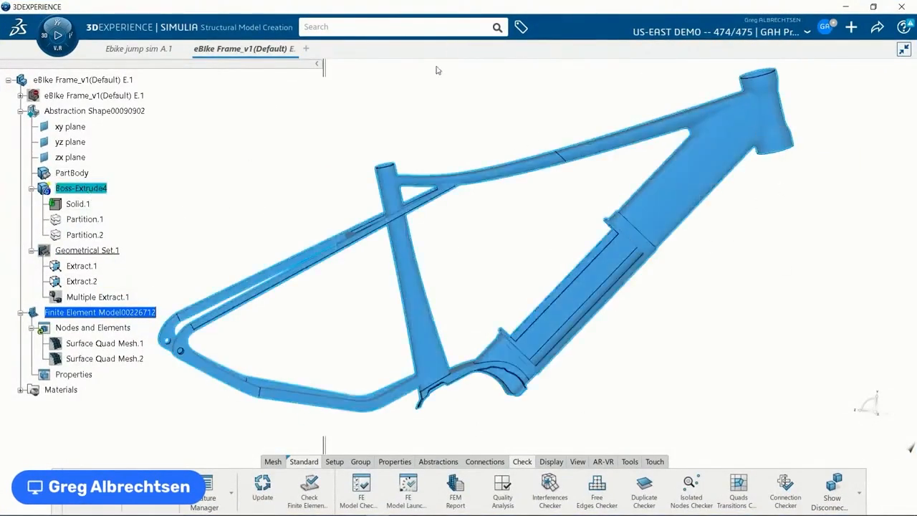
left_click(162, 190)
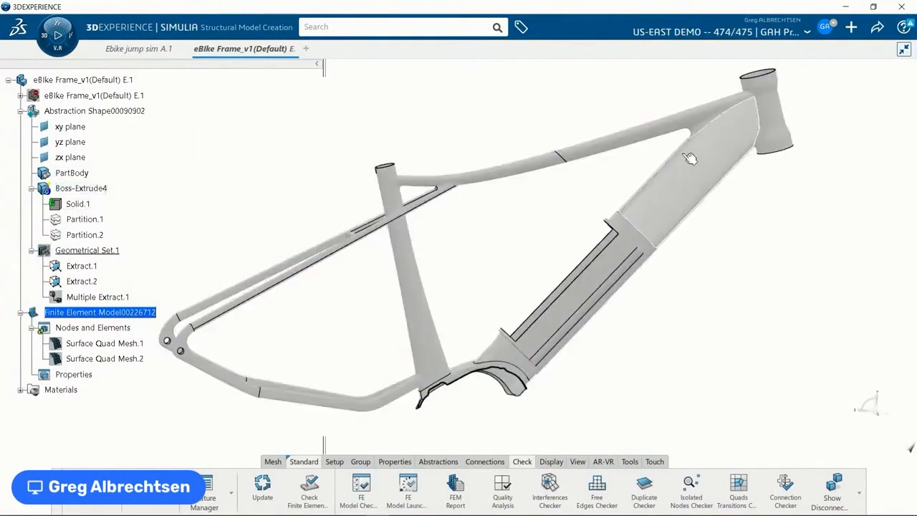
Hide Boss-Extrude4 and redisplay Geometrical Set.1 to examine the extracted surfaces alone, before showing Boss-Extrude4 again.
right_click(74, 190)
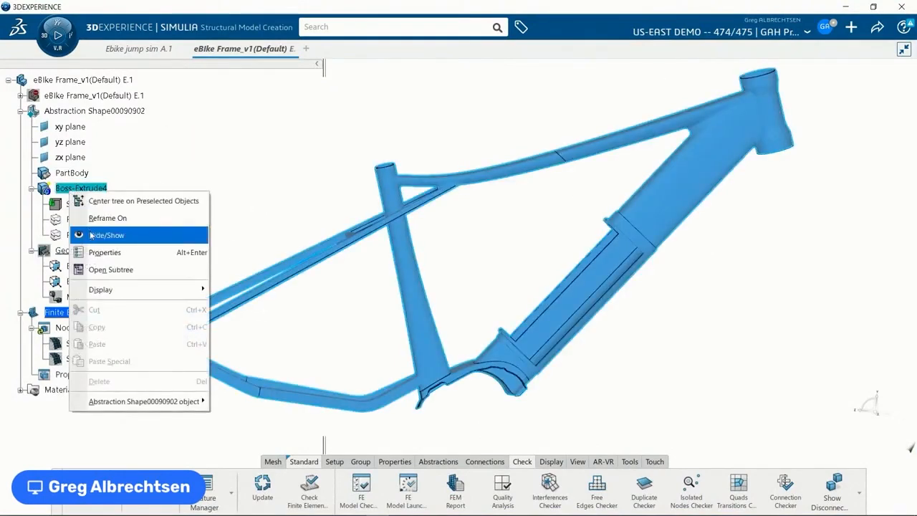
left_click(91, 235)
right_click(91, 254)
left_click(118, 295)
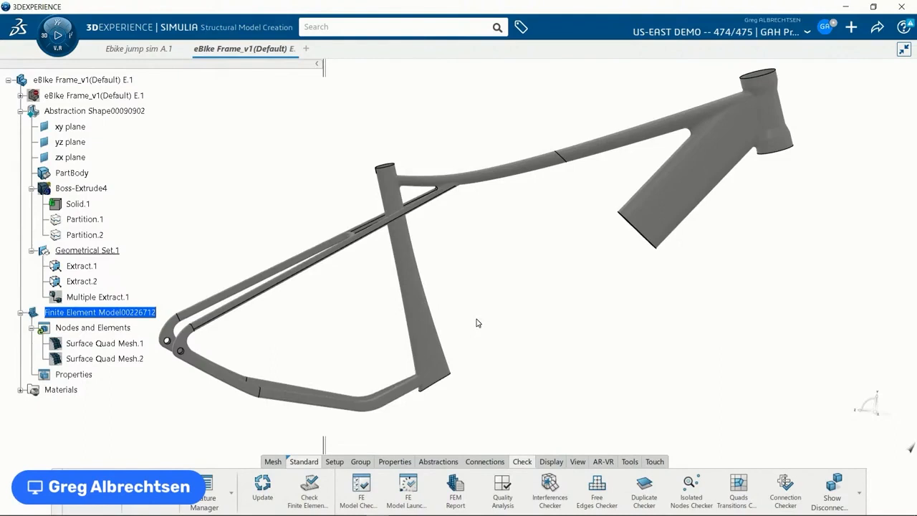
left_click(104, 188)
right_click(104, 188)
left_click(127, 233)
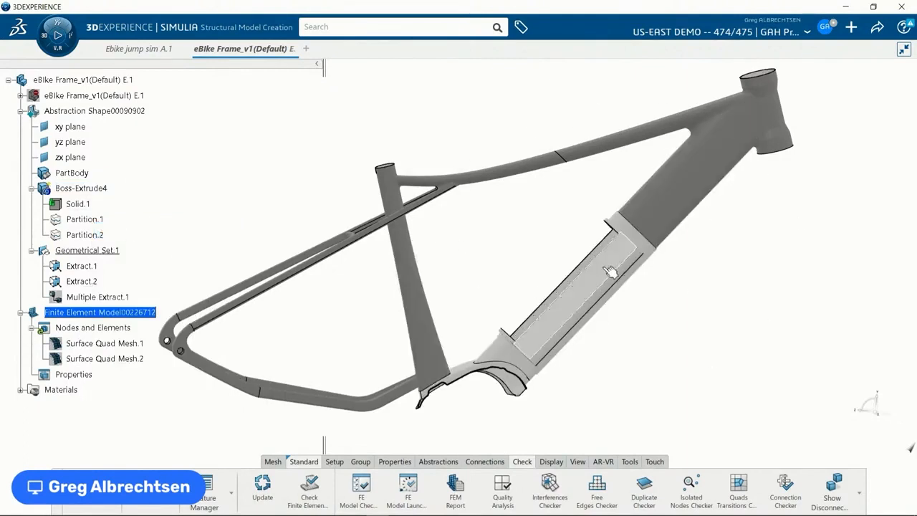
Start a linear tetrahedron mesh on Boss-Extrude4 with a 5 mm mesh size and 0.1 mm capture tolerance.
middle_click_drag(580, 390, 573, 360)
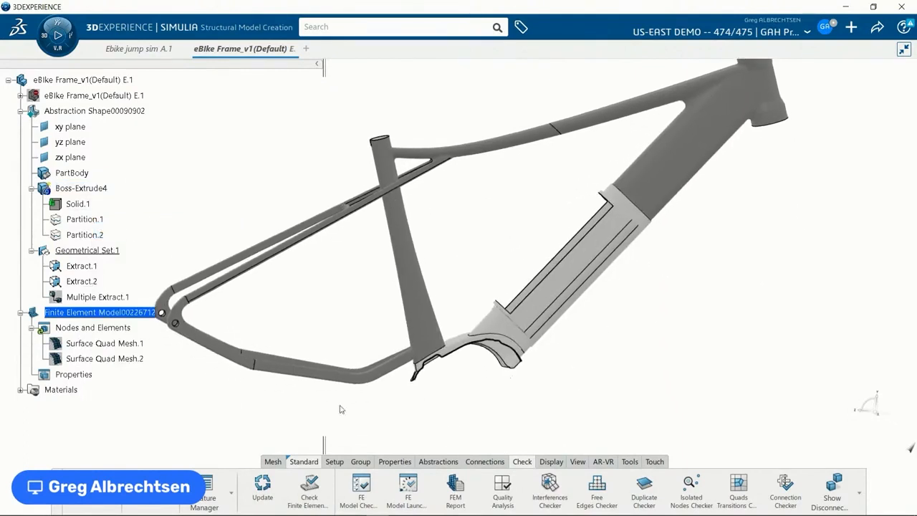
left_click(273, 462)
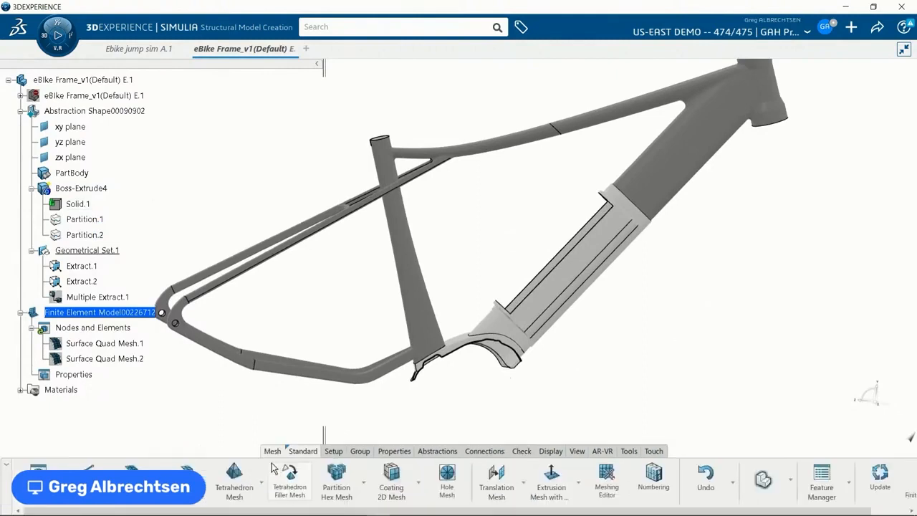
left_click(235, 472)
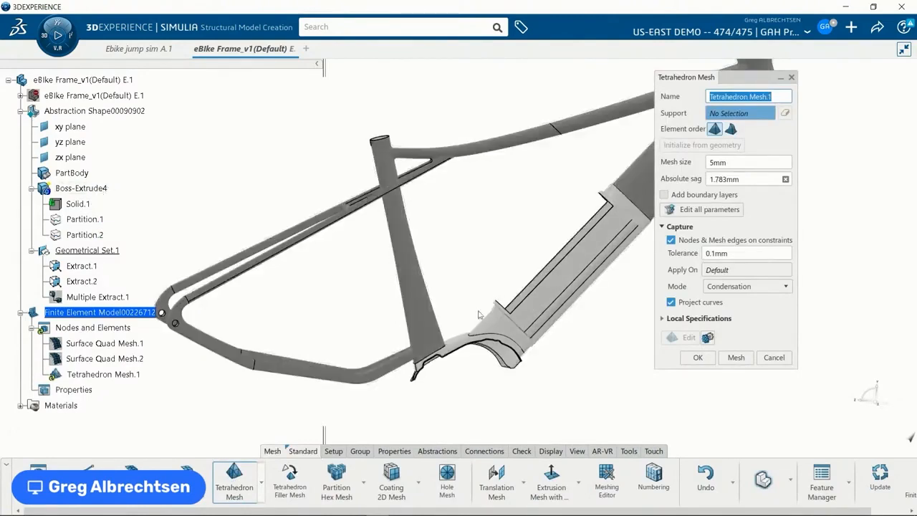
left_click(523, 307)
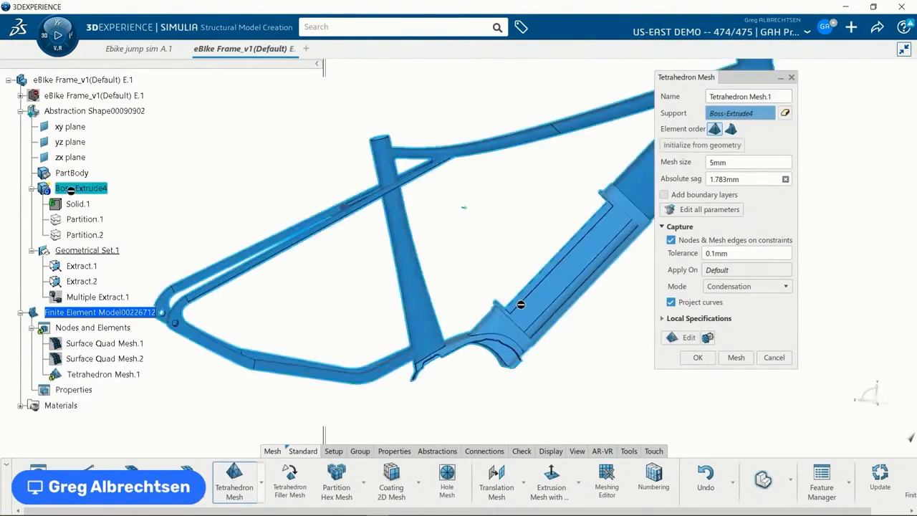
middle_click_drag(537, 351, 481, 364)
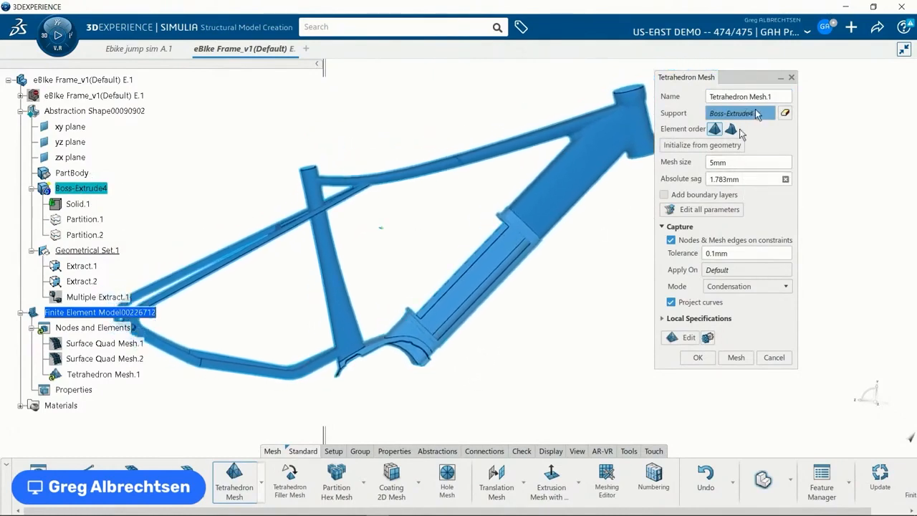
Refine the tetrahedron mesh support to keep only the battery tube and motor mount volumes, and generate the mesh.
left_click(785, 113)
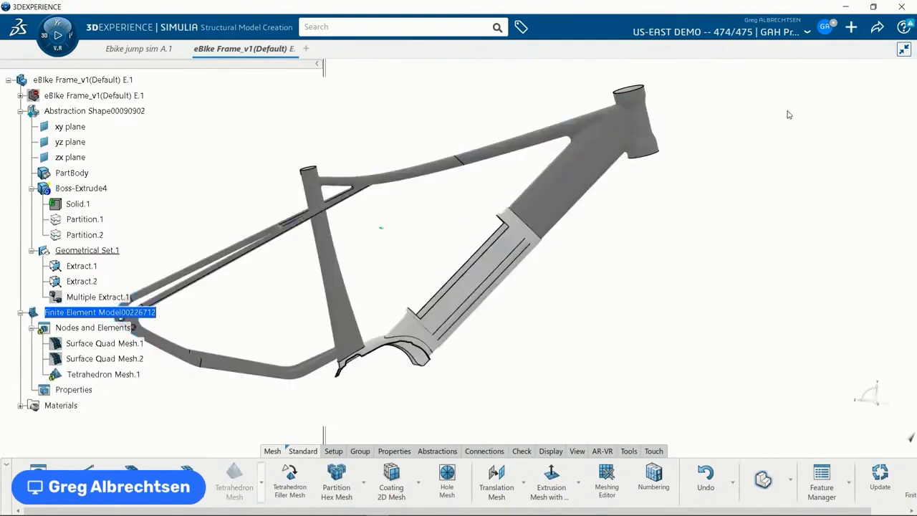
left_click(782, 130)
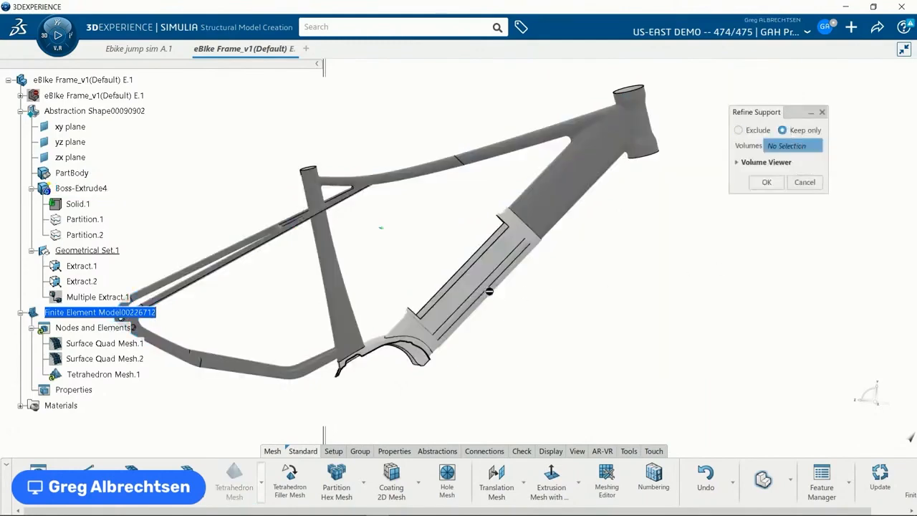
left_click(472, 285)
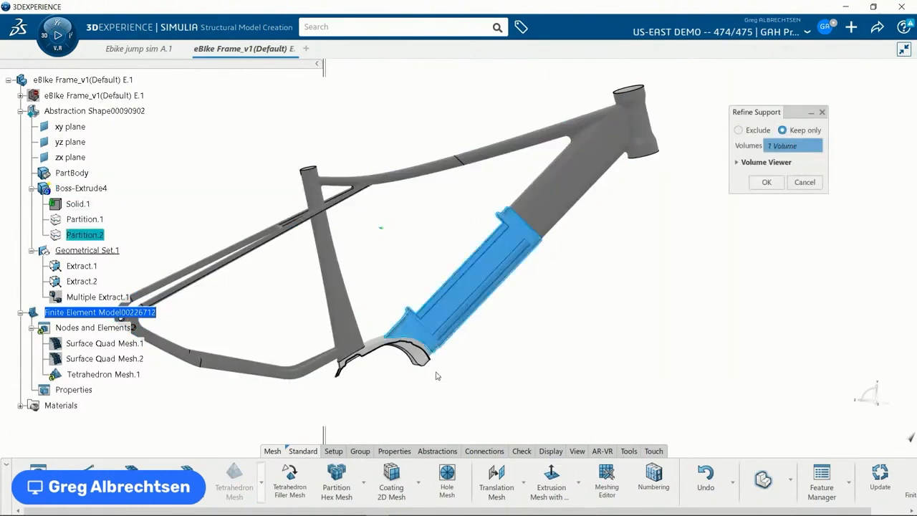
left_click(383, 349)
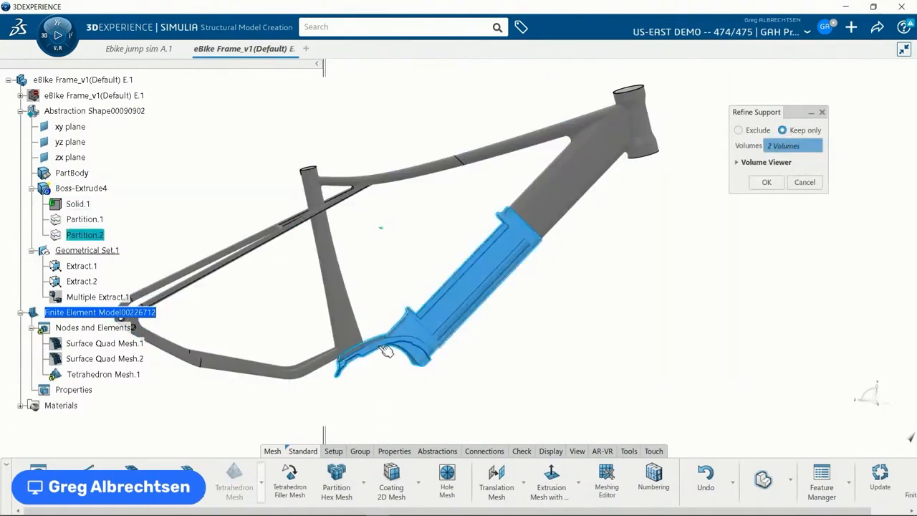
left_click(765, 183)
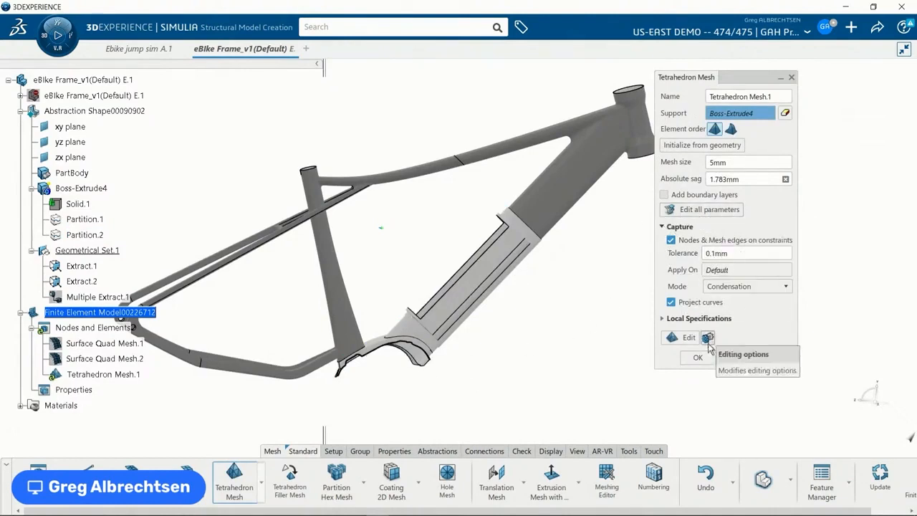
left_click(735, 357)
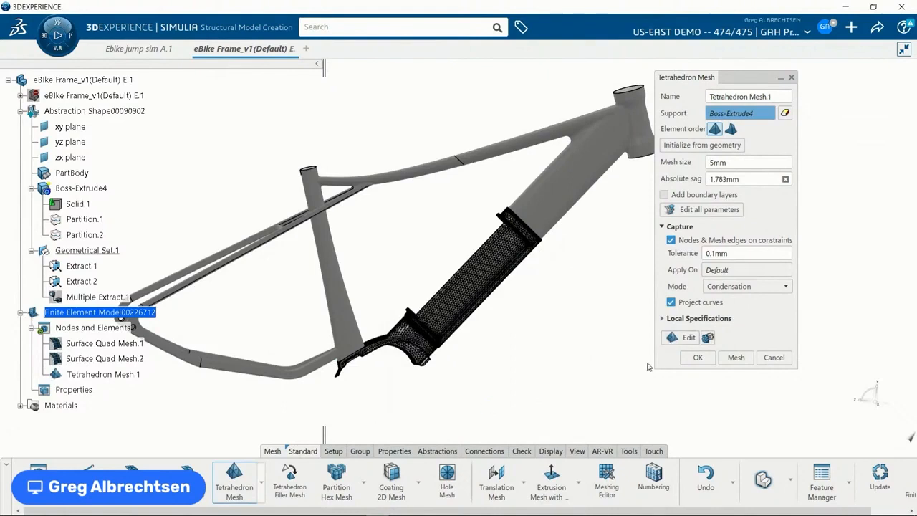
left_click(697, 357)
Show Surface Quad Mesh.1 and Surface Quad Mesh.2 alongside the tetrahedron mesh.
middle_click_drag(546, 337, 638, 303)
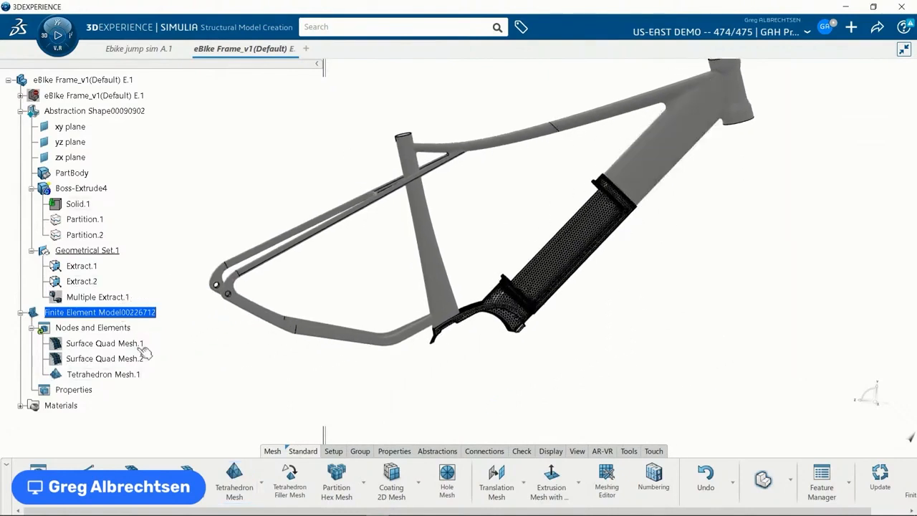
left_click(114, 344)
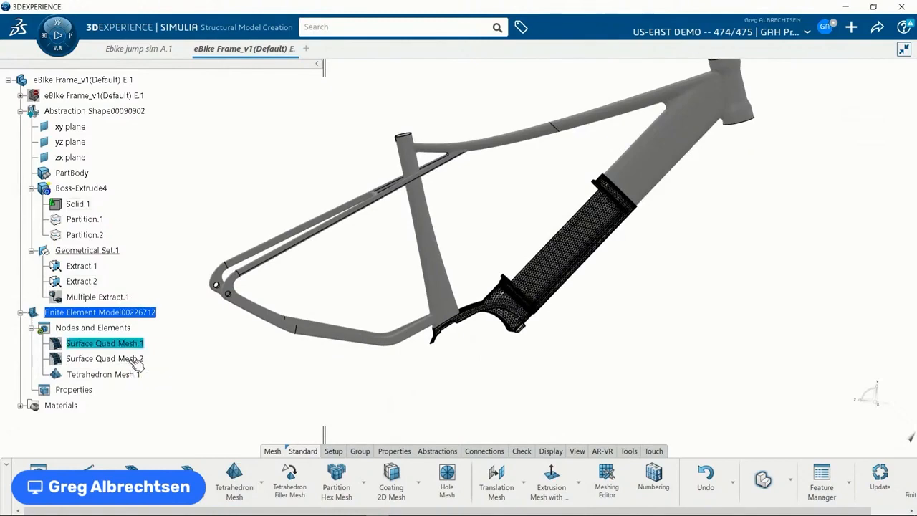
left_click(133, 360, "ctrl")
right_click(131, 359)
left_click(208, 185)
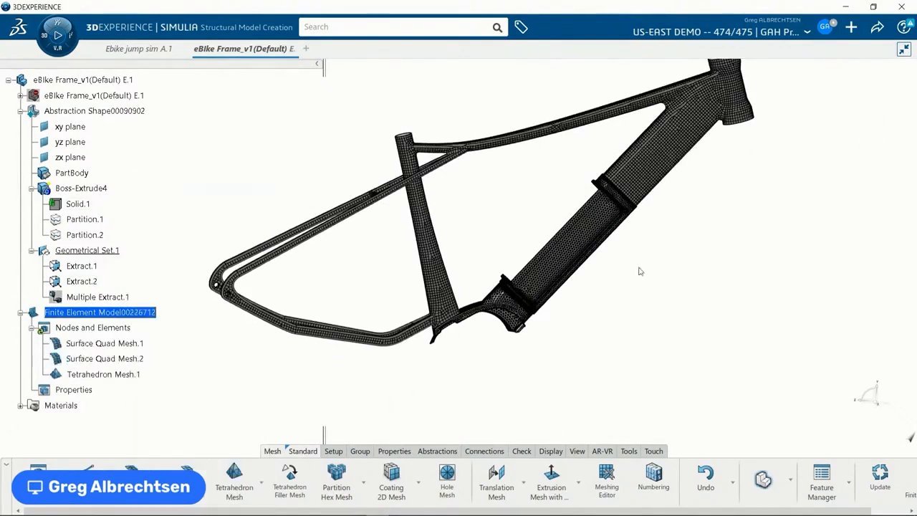
Examine up close how the quad mesh meets the tetrahedron mesh at the upper end of the battery tube.
middle_click_drag(714, 254, 651, 290)
middle_click_drag(483, 255, 514, 300)
middle_click_drag(608, 278, 536, 329)
middle_click_drag(536, 329, 533, 186, "ctrl")
middle_click_drag(769, 257, 390, 275)
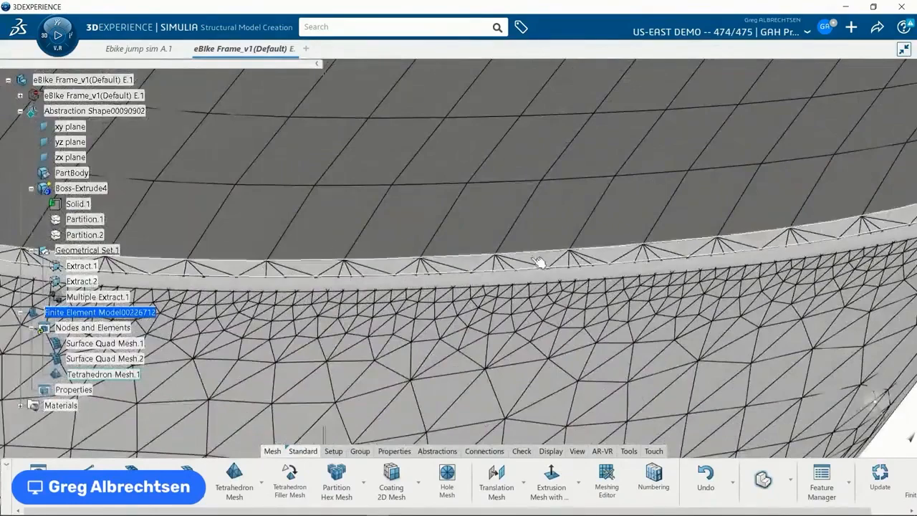
middle_click_drag(714, 222, 351, 269)
middle_click_drag(393, 231, 403, 321, "ctrl")
middle_click_drag(469, 229, 587, 208)
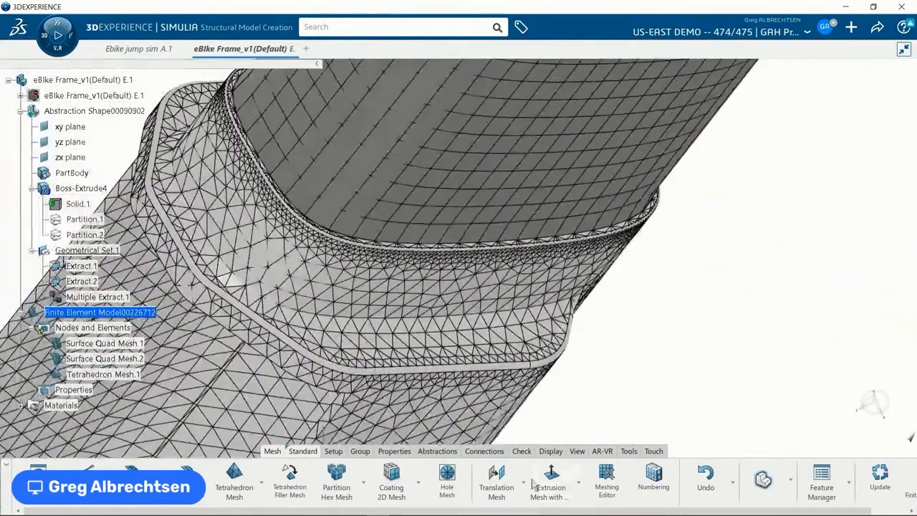
Run the Free Edges Checker on the complete frame mesh, inspect the highlighted edges, and close it.
left_click(522, 451)
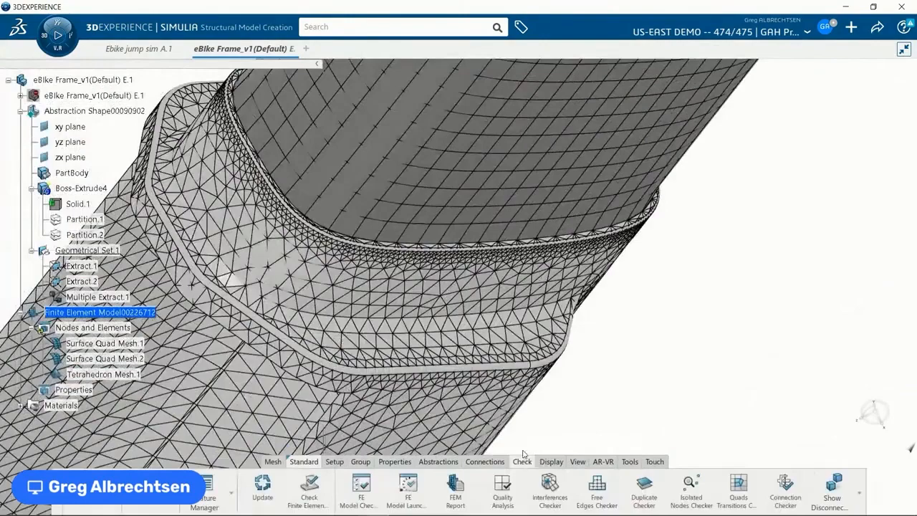
left_click(598, 491)
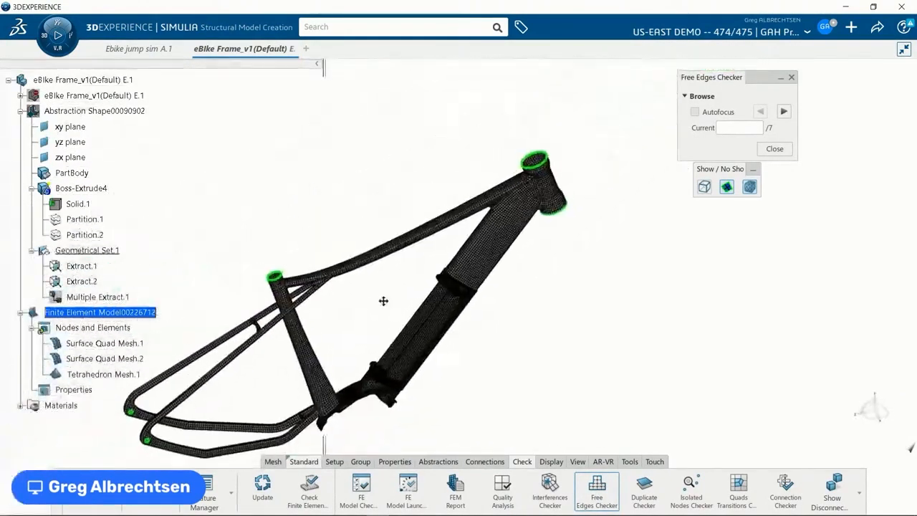
middle_click_drag(383, 301, 340, 293)
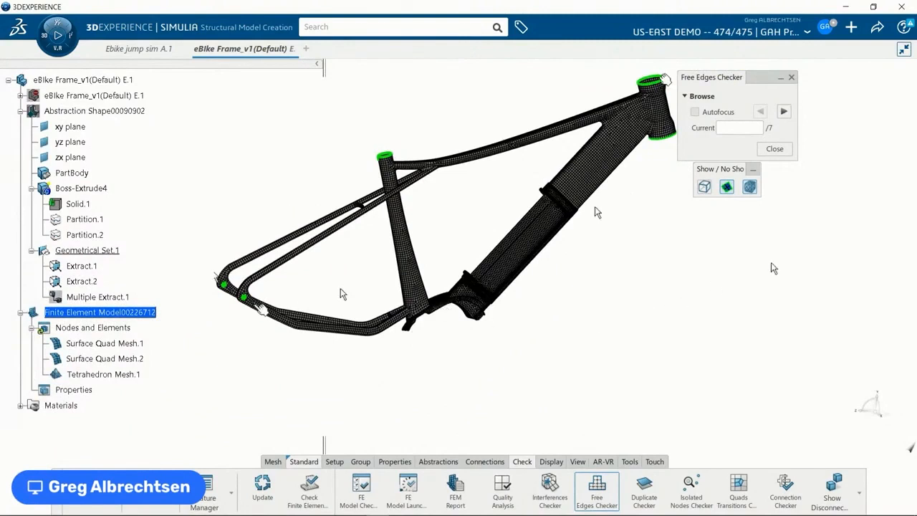
left_click(774, 148)
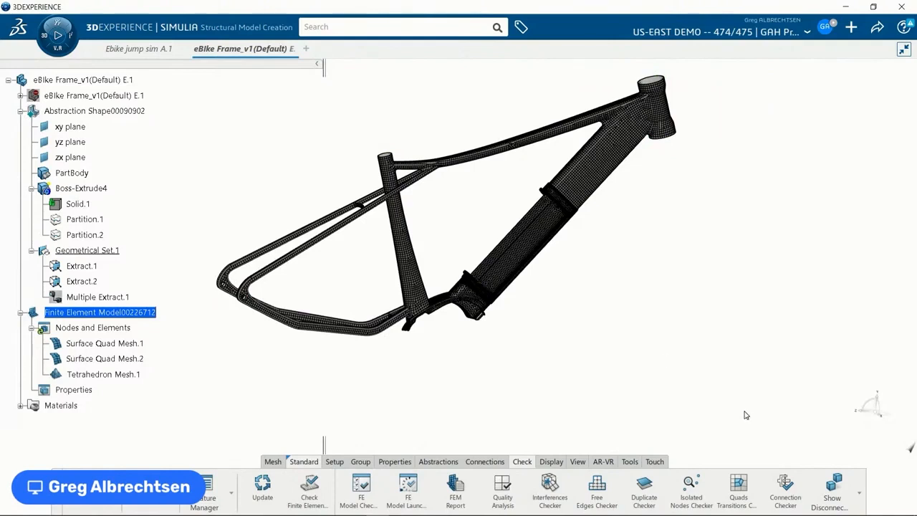
middle_click_drag(742, 320, 466, 362)
middle_click_drag(545, 374, 548, 362)
middle_click_drag(834, 300, 831, 311)
middle_click_drag(736, 321, 759, 317)
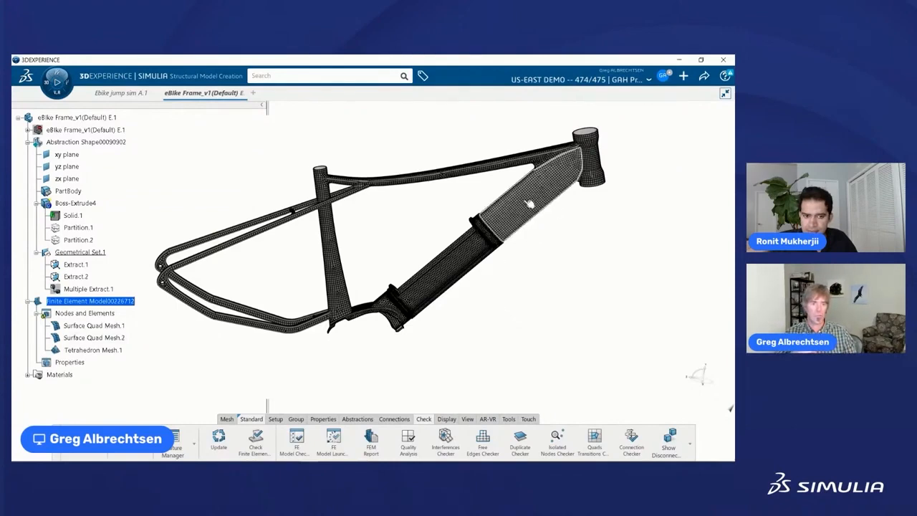
middle_click_drag(609, 262, 553, 278)
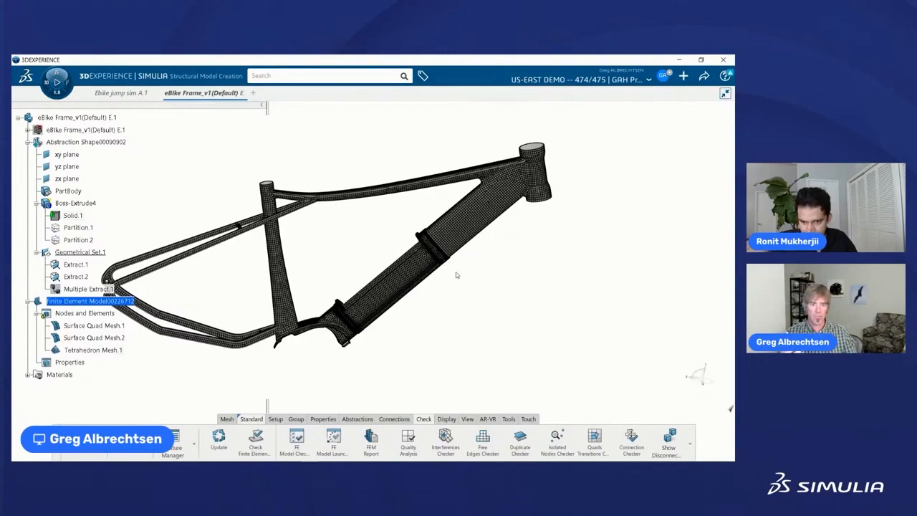
Examine the frame mesh around the battery tube, where the shell quads meet the solid tetrahedra, from several angles.
middle_click_drag(523, 235, 542, 264)
middle_click_drag(687, 268, 683, 280)
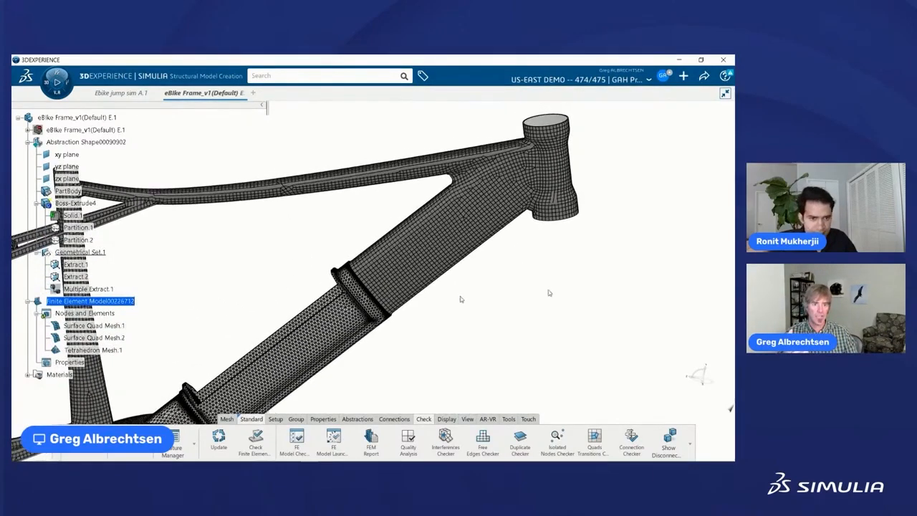
middle_click_drag(462, 298, 495, 300)
middle_click_drag(639, 286, 632, 294)
middle_click_drag(458, 351, 444, 319)
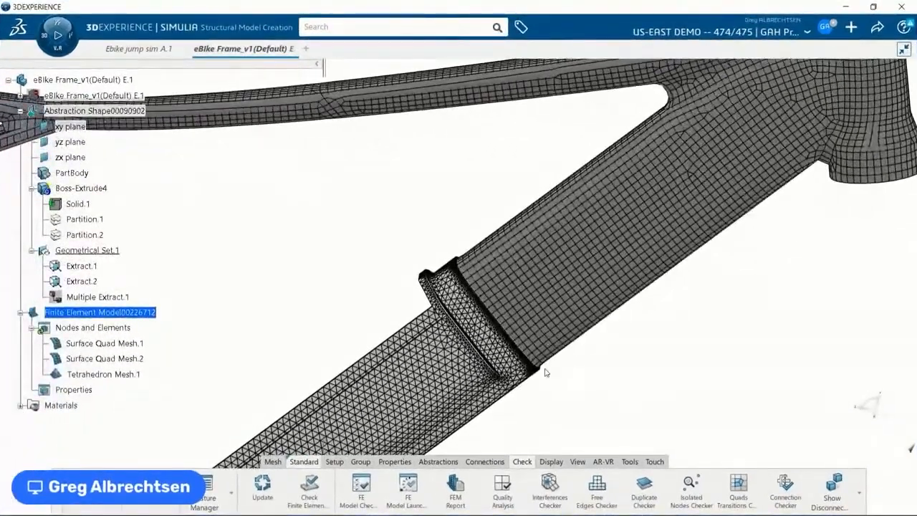
middle_click_drag(553, 398, 622, 356)
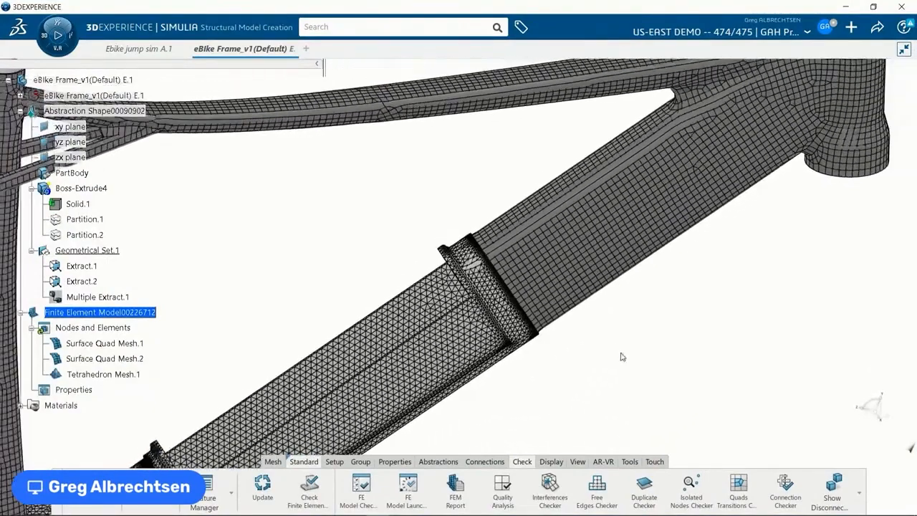
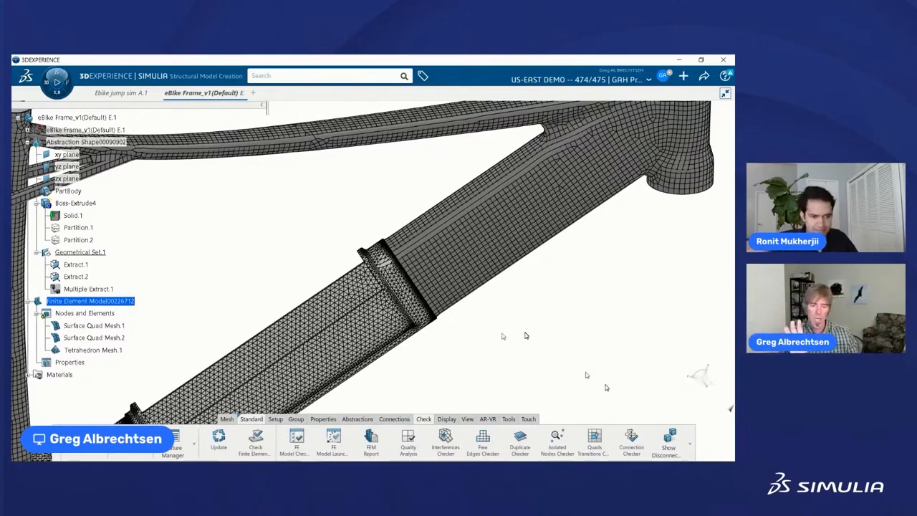
middle_click_drag(525, 335, 521, 292)
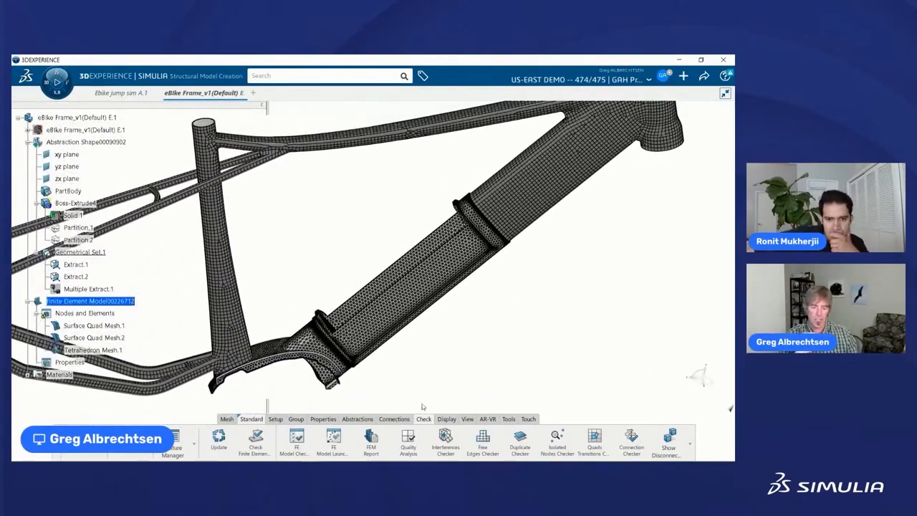
left_click(395, 419)
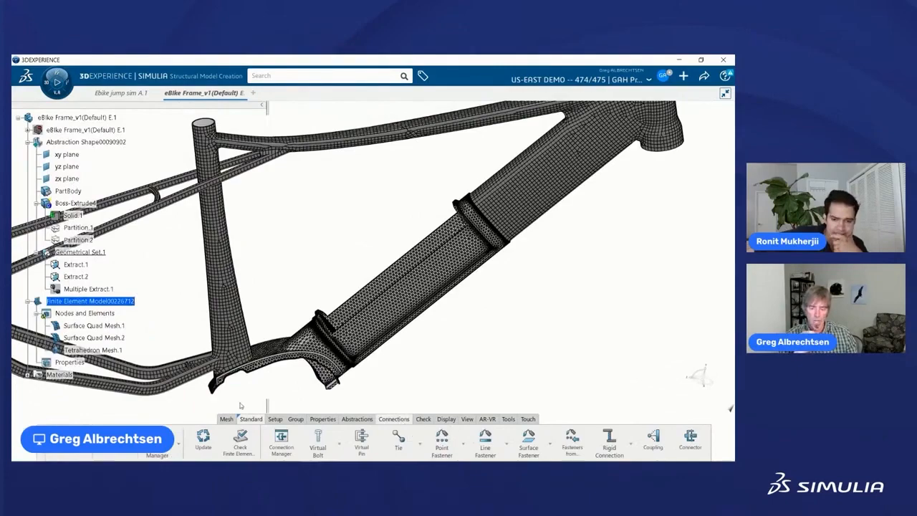
left_click(652, 438)
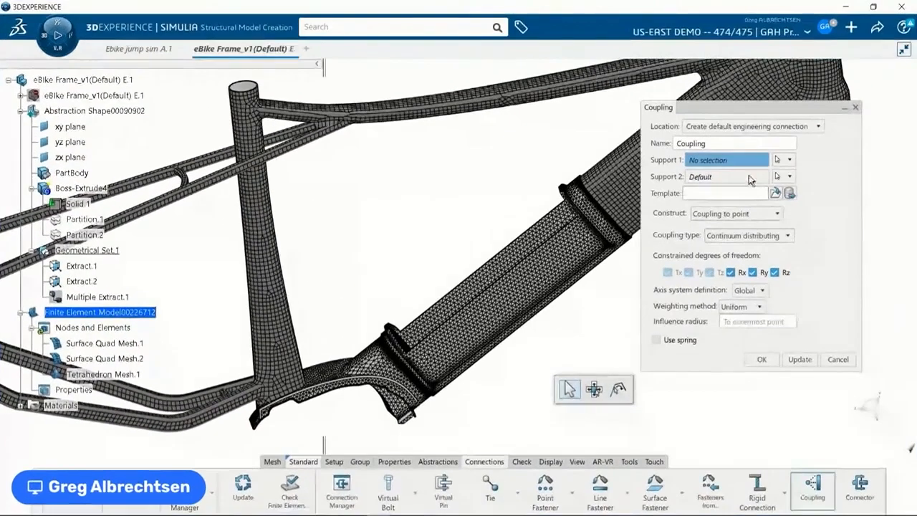
left_click(600, 223)
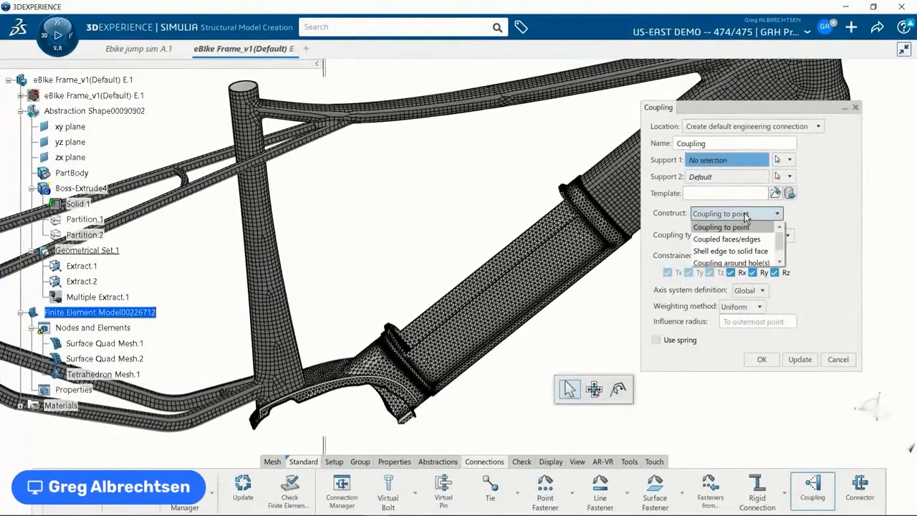
left_click(729, 252)
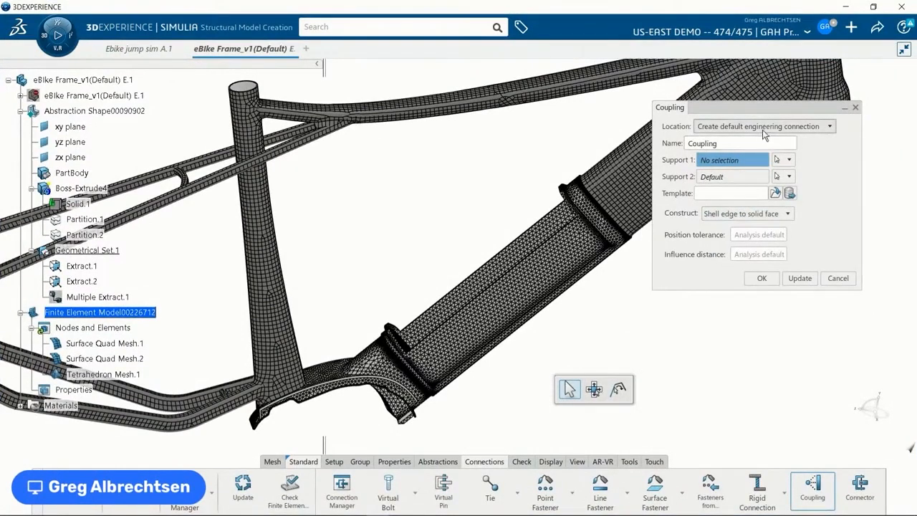
left_click_drag(773, 105, 783, 188)
scroll(507, 289, "up", 6)
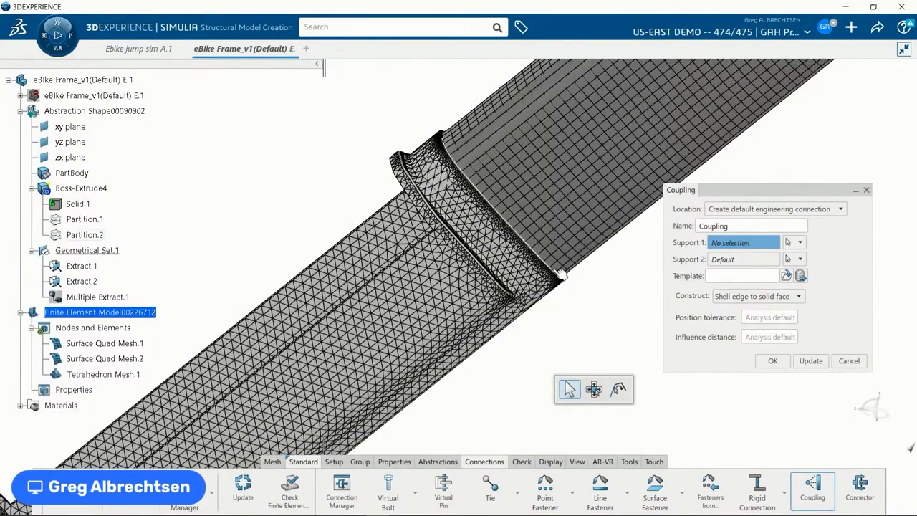
left_click(718, 262)
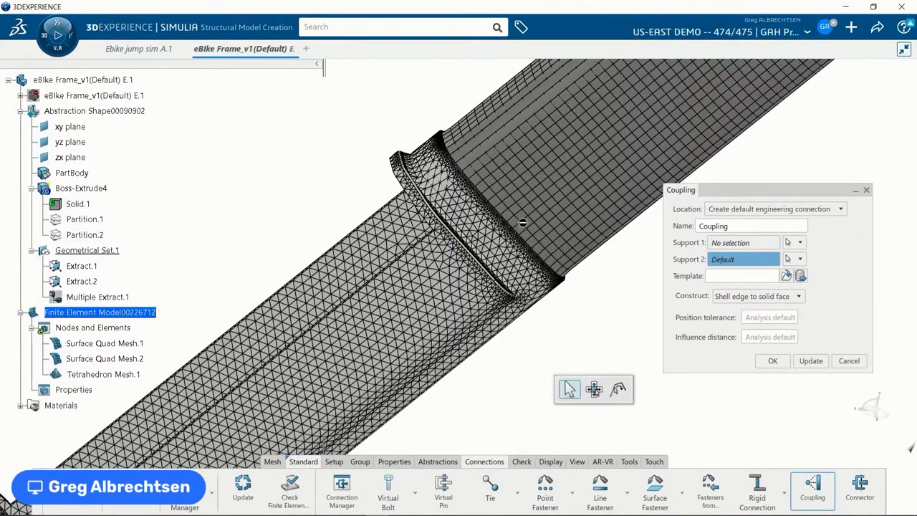
middle_click_drag(521, 224, 414, 291)
scroll(414, 291, "up", 6)
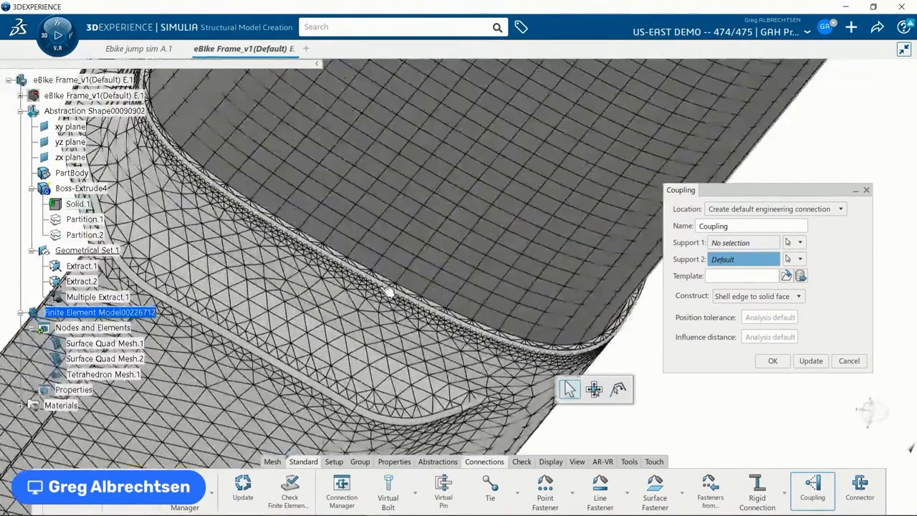
middle_click_drag(420, 224, 450, 122)
scroll(485, 261, "down", 8)
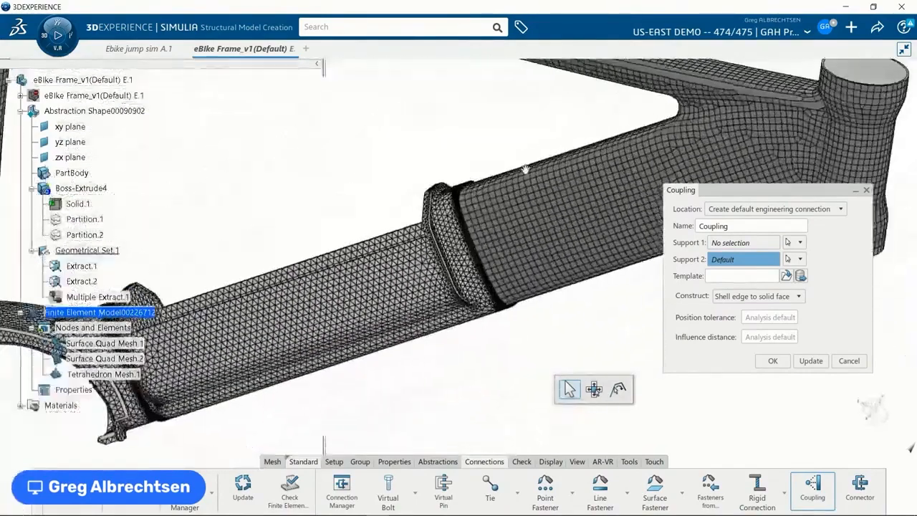
middle_click_drag(486, 261, 535, 262)
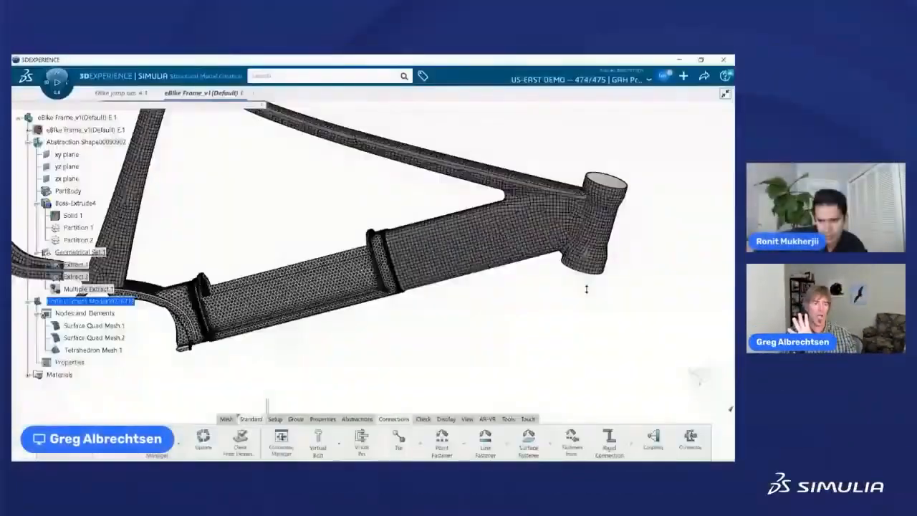
Create a shell section 5 mm thick on Surface Quad Mesh.1 and Surface Quad Mesh.2, and expand the model's properties.
middle_click_drag(588, 293, 540, 307)
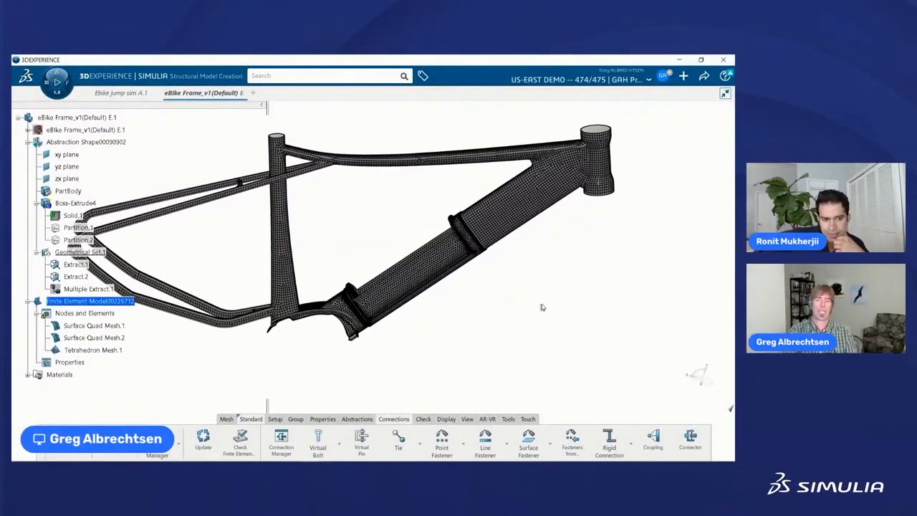
middle_click_drag(542, 307, 485, 307)
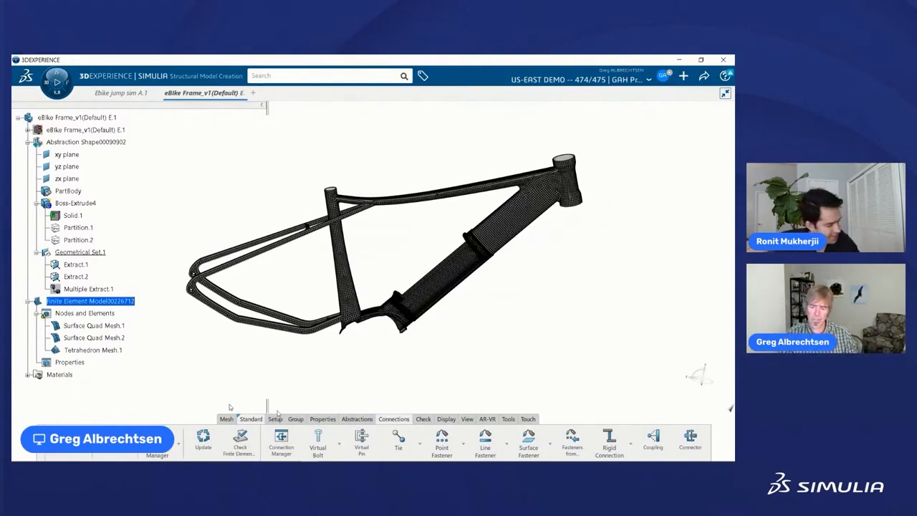
left_click(315, 421)
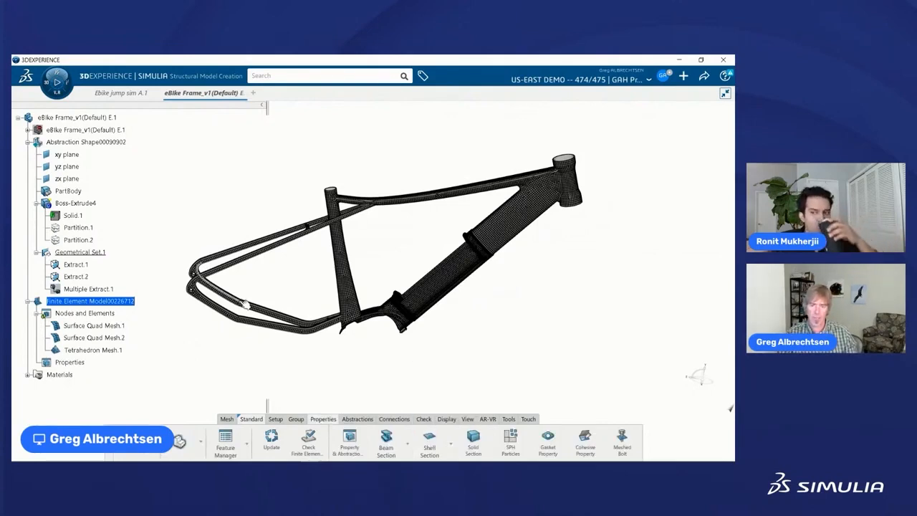
left_click(430, 441)
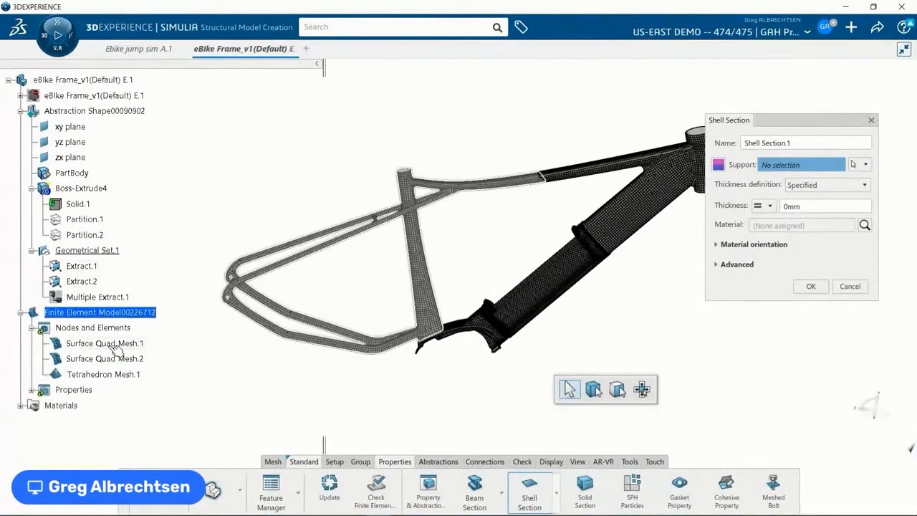
left_click(113, 346)
left_click(126, 358)
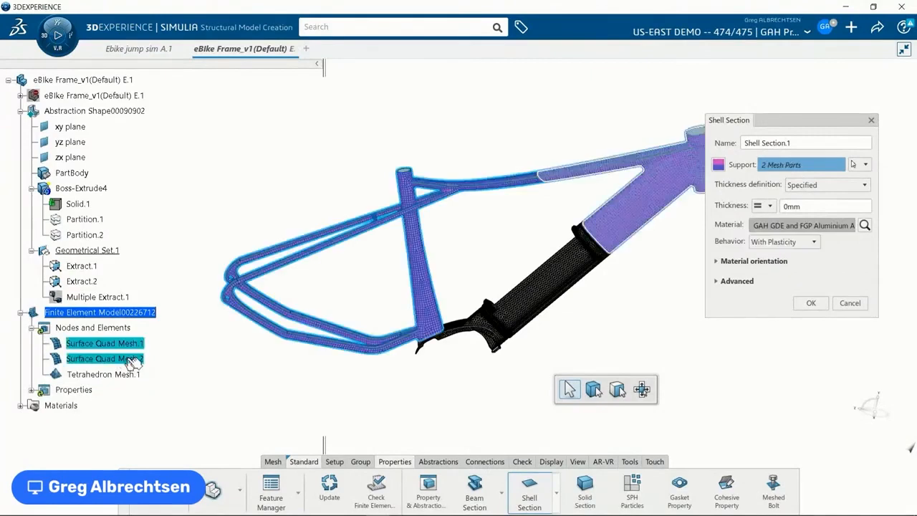
double_click(836, 208)
type("5")
left_click(819, 304)
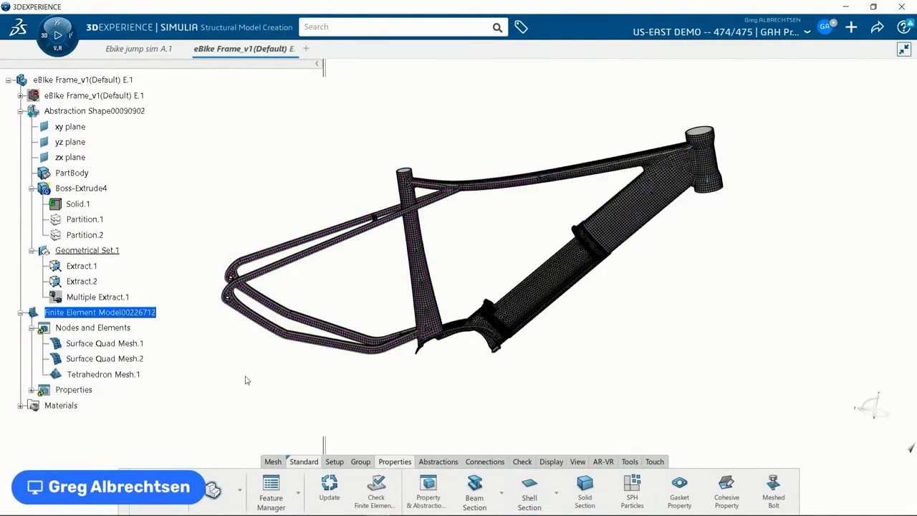
left_click(32, 389)
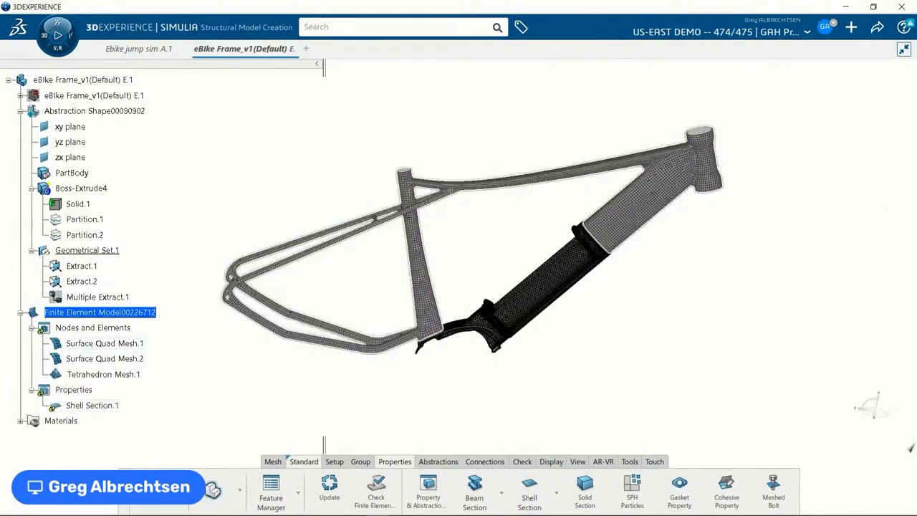
Create a solid section with Tetrahedron Mesh.1 as its support.
left_click(584, 486)
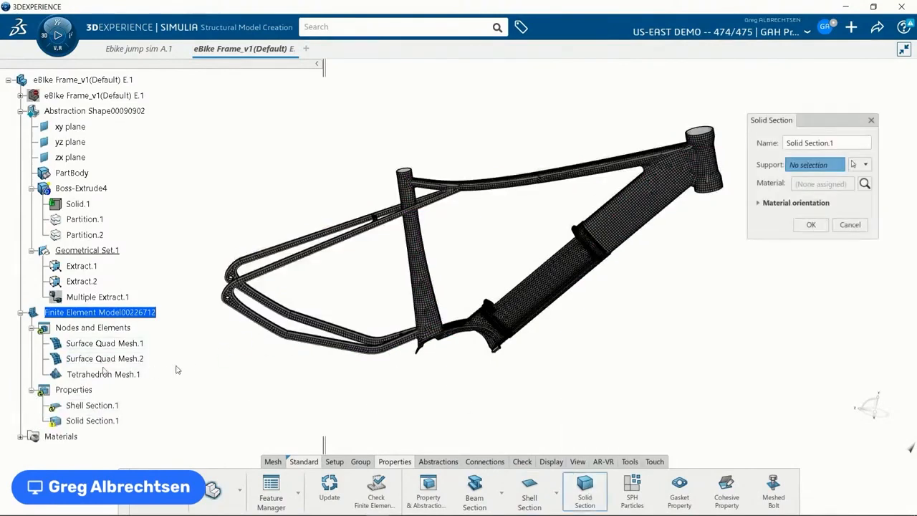
left_click(108, 374)
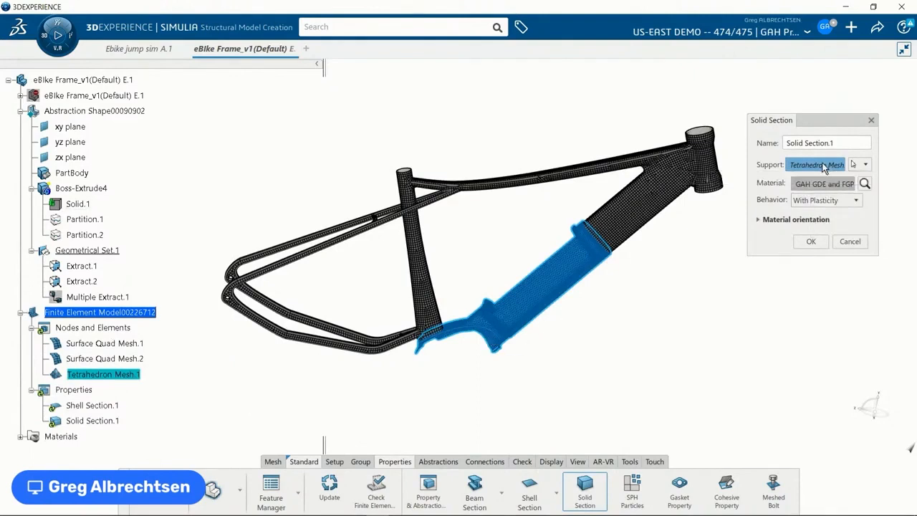
left_click(811, 244)
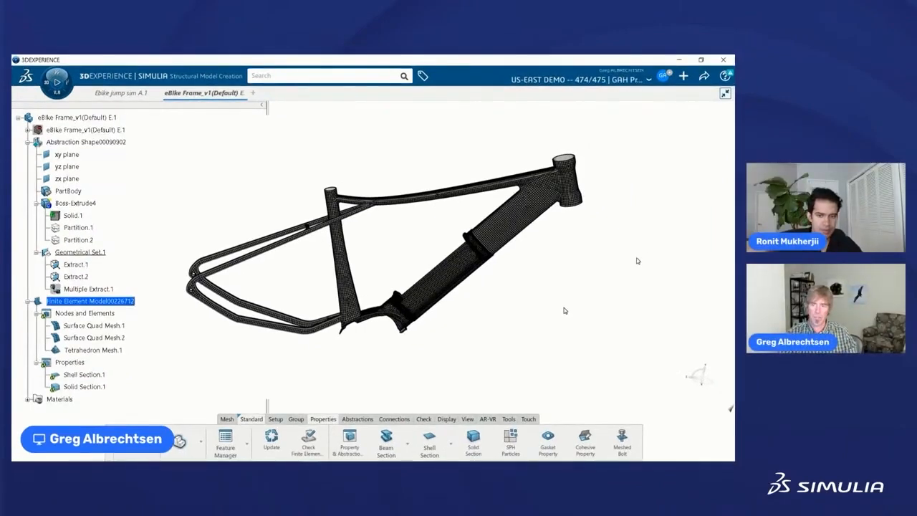
Activate the root eBike Frame_v1 product and switch to Mechanical Scenario Creation to start a new physics simulation.
double_click(88, 121)
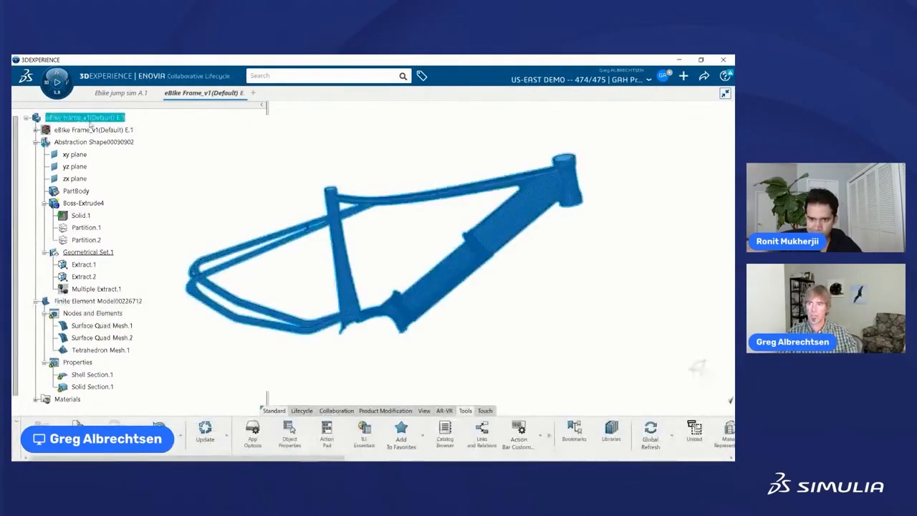
left_click(55, 95)
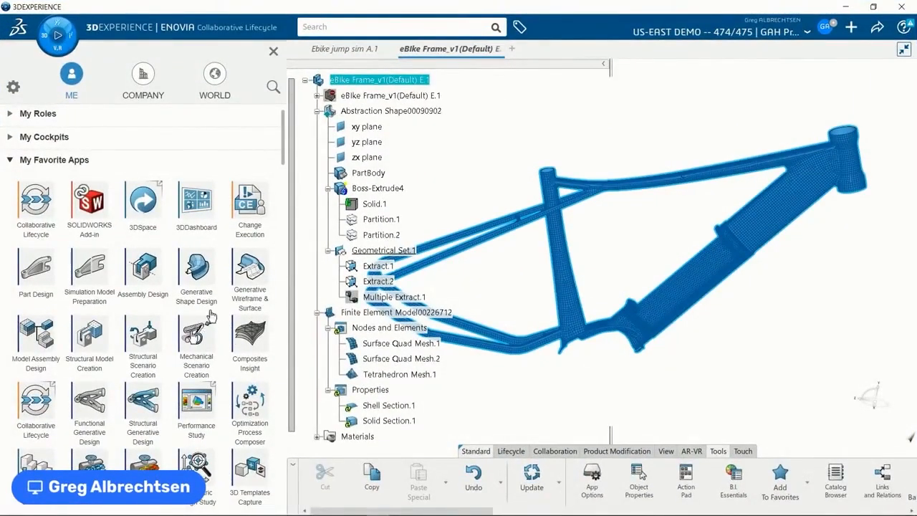
left_click(192, 337)
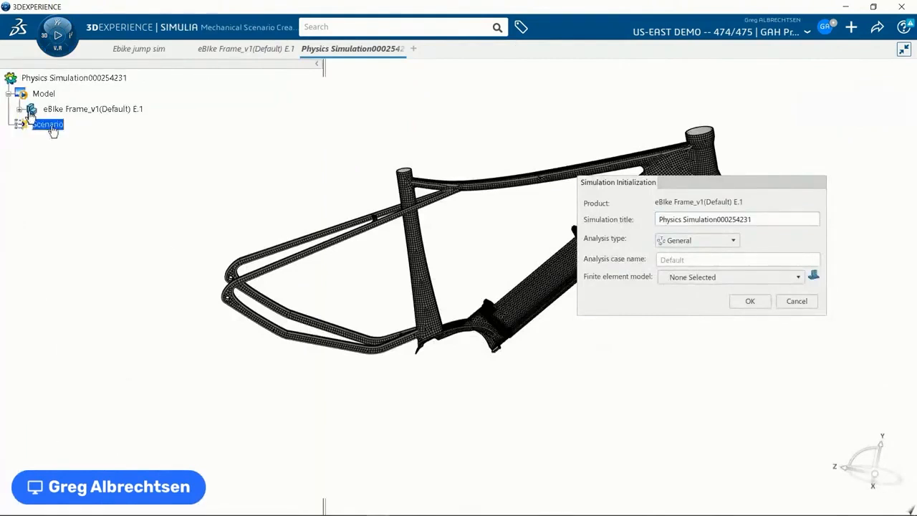
Initialize the simulation with the General analysis type and Finite Element Model00226712 as its finite element model.
left_click_drag(697, 183, 691, 227)
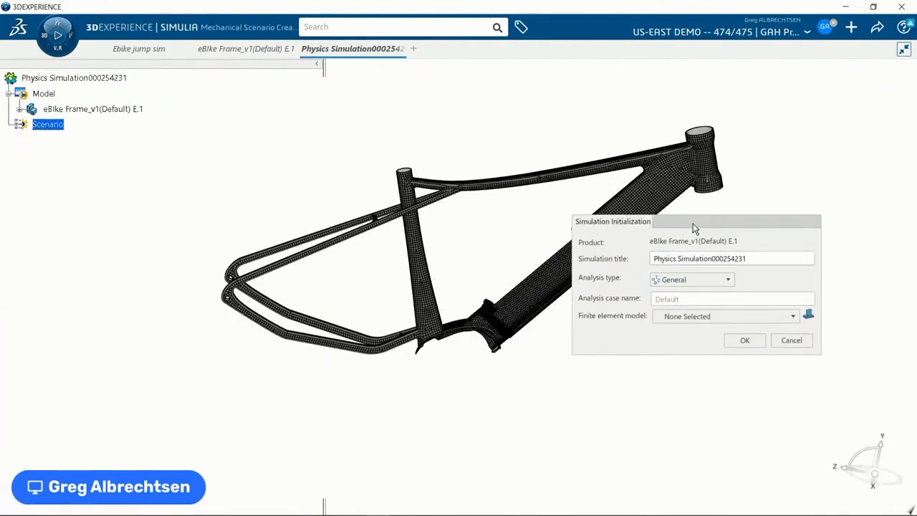
middle_click_drag(759, 177, 689, 164)
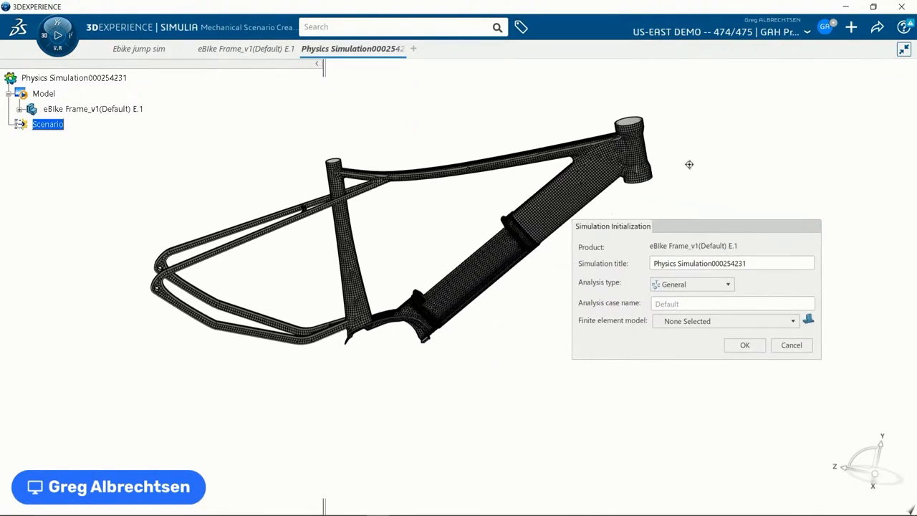
left_click(703, 323)
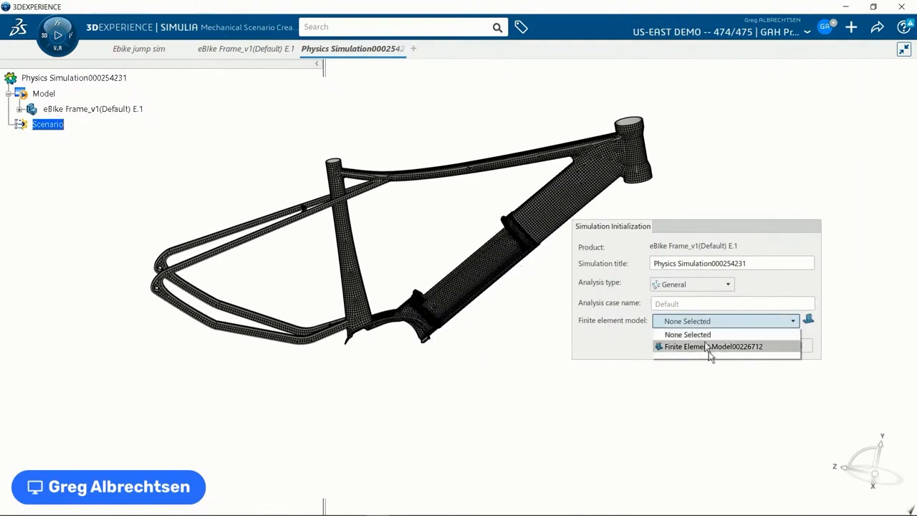
left_click(709, 347)
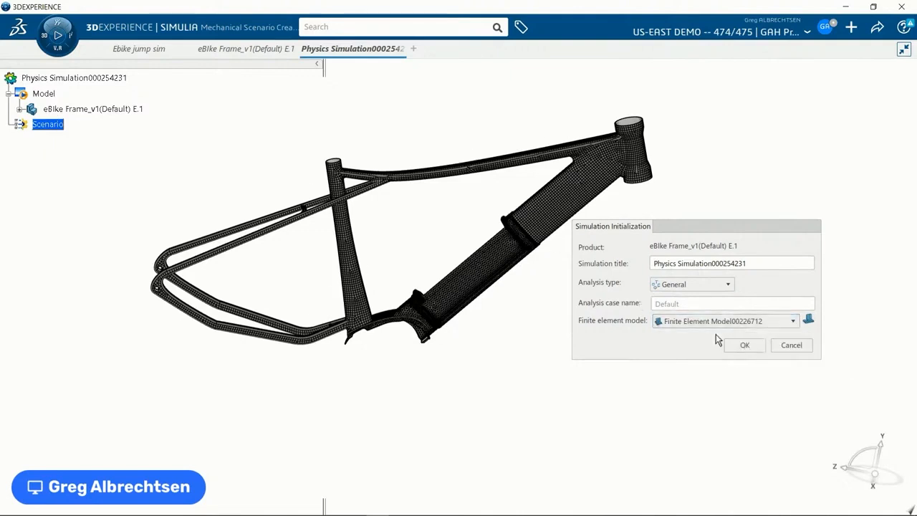
left_click(742, 347)
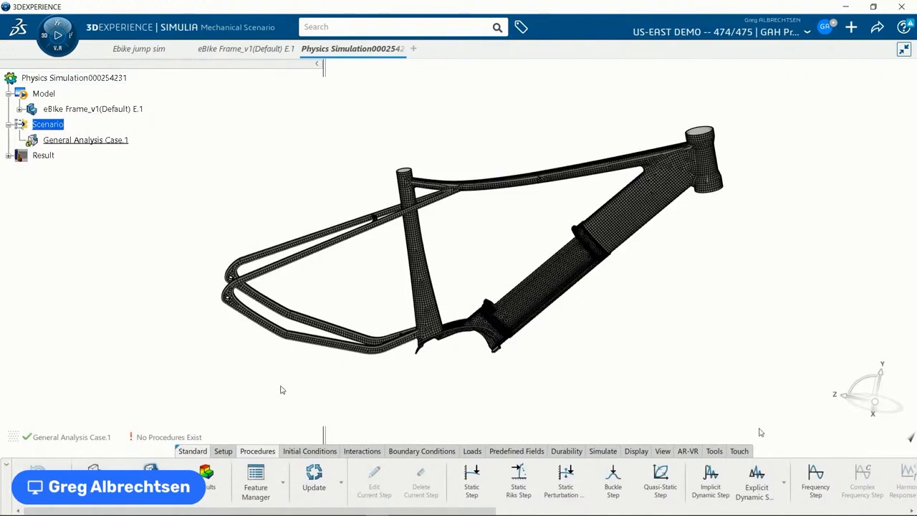
Create an explicit dynamic step with a step time of 0.02 s.
left_click(756, 478)
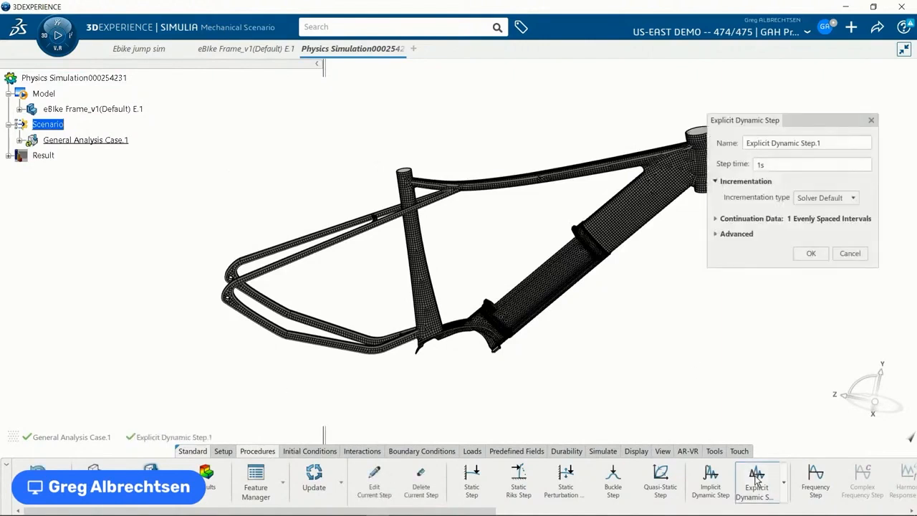
left_click(717, 233)
left_click(714, 218)
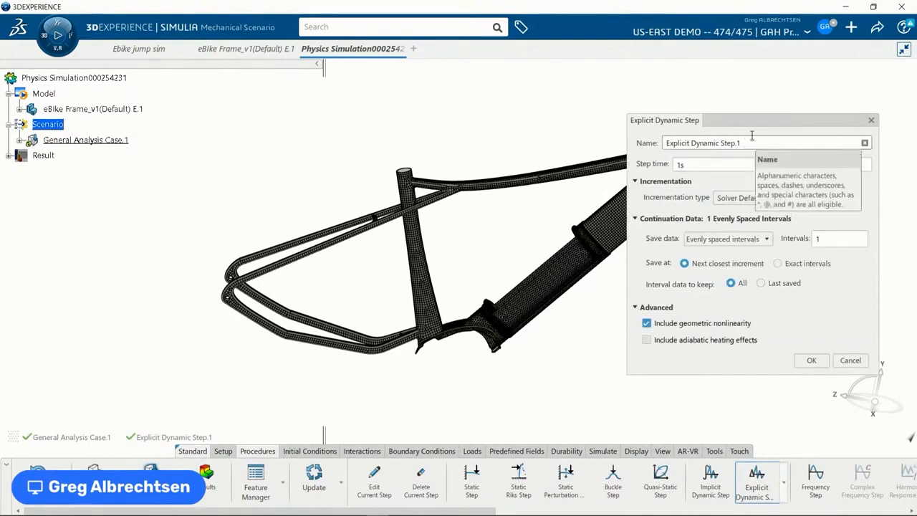
left_click_drag(760, 124, 761, 143)
middle_click_drag(558, 219, 454, 234)
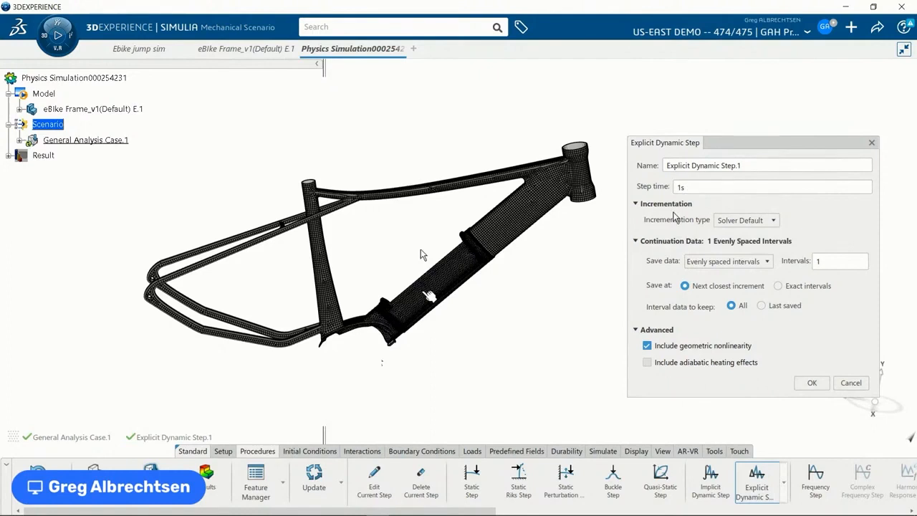
left_click(773, 186)
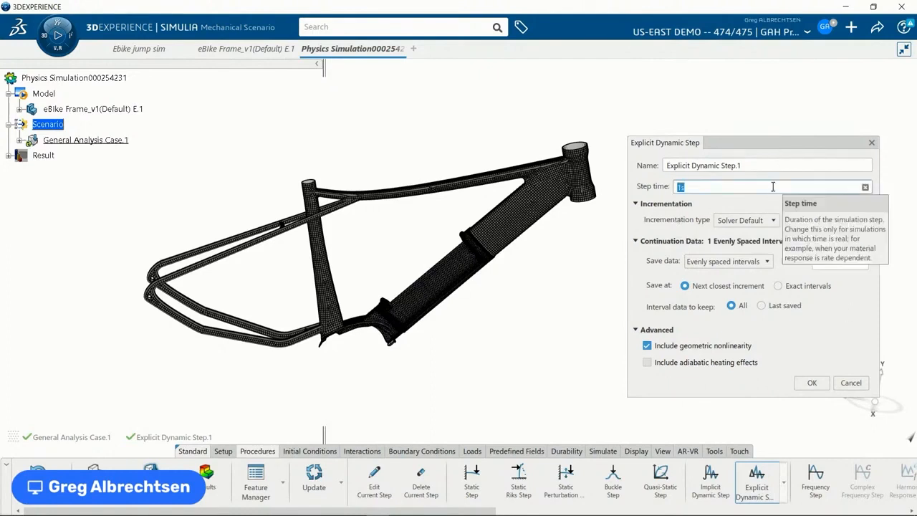
key("BackSpace")
left_click(784, 148)
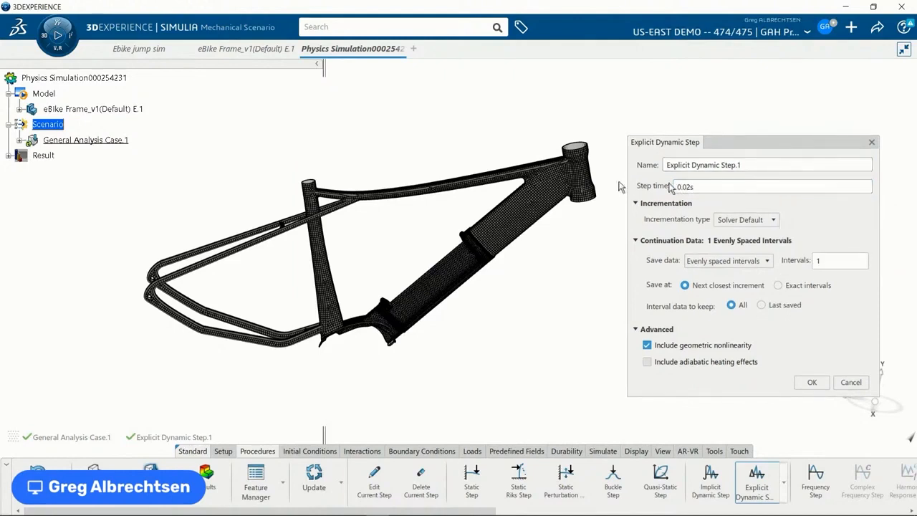
left_click(810, 382)
Start a clamp boundary condition and select the four circular edges of the two rear dropout holes as its support.
middle_click_drag(543, 342, 613, 323)
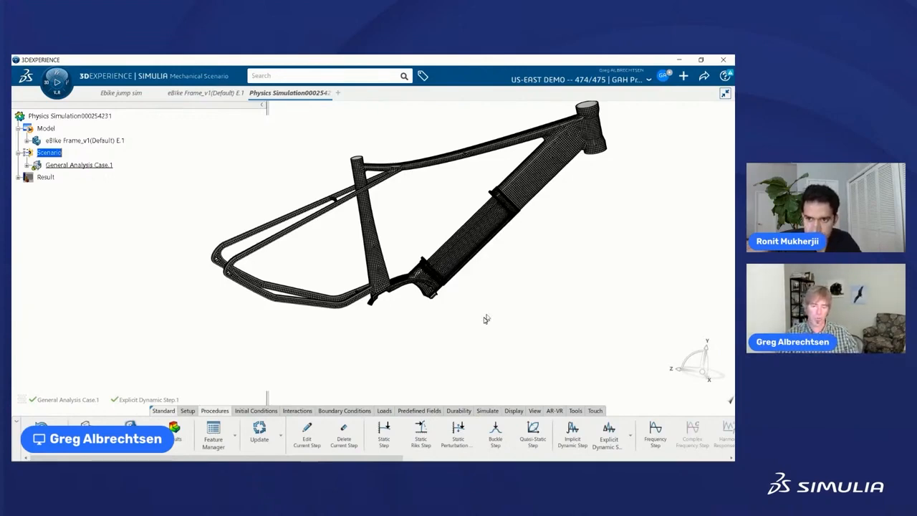
middle_click_drag(694, 274, 637, 298)
middle_click_drag(486, 298, 526, 299)
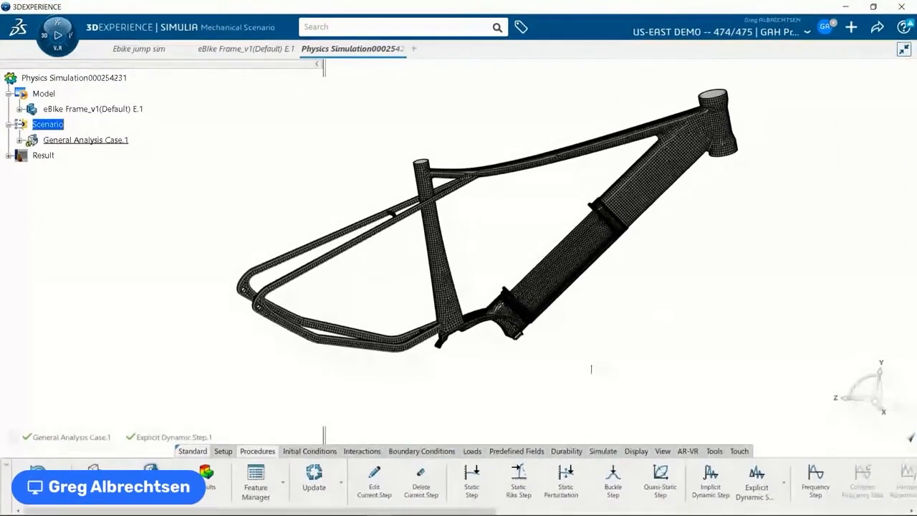
left_click(422, 450)
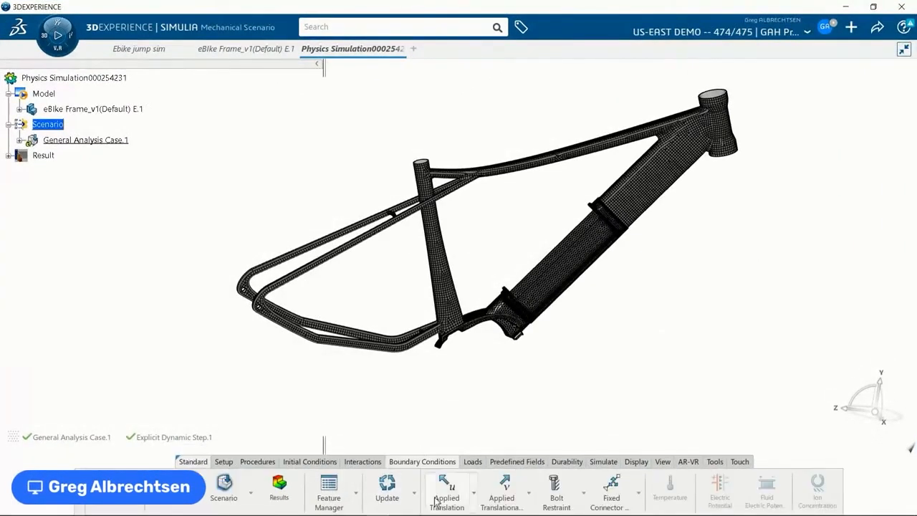
left_click(472, 493)
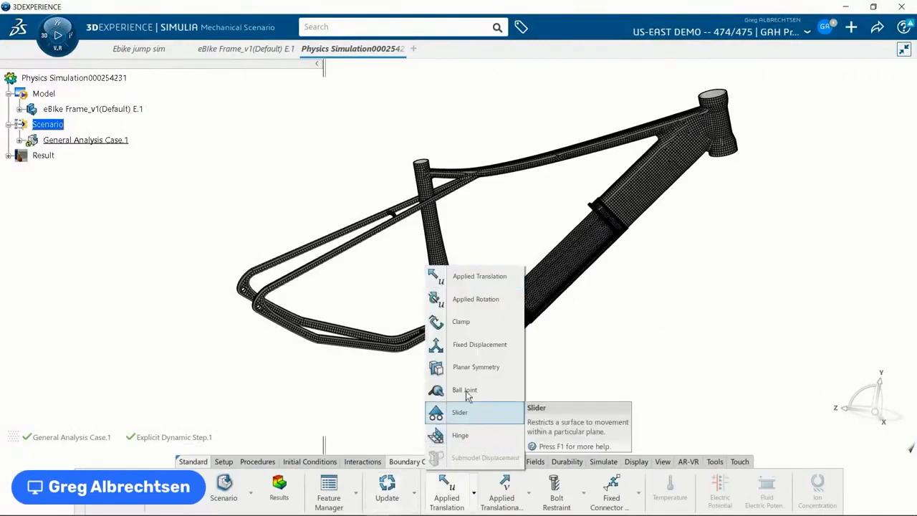
left_click(462, 321)
scroll(364, 342, "up", 5)
scroll(313, 308, "down", 3)
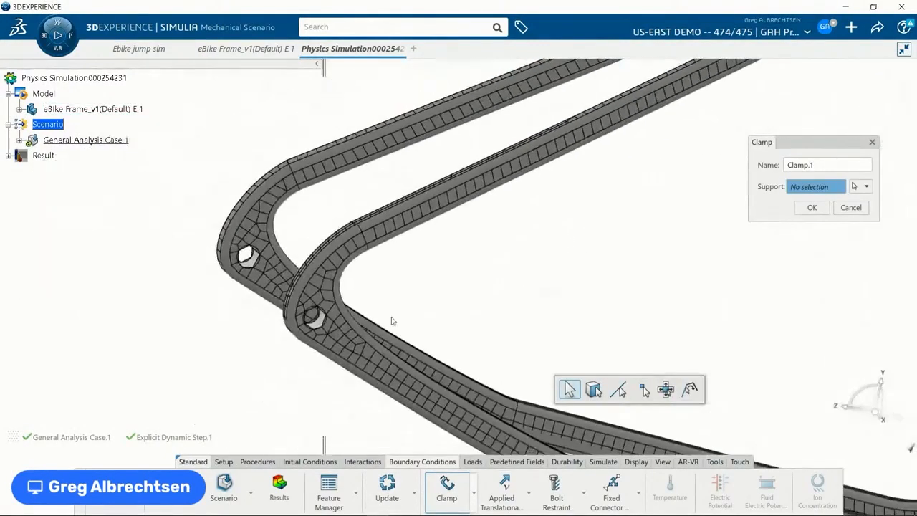
left_click(329, 335)
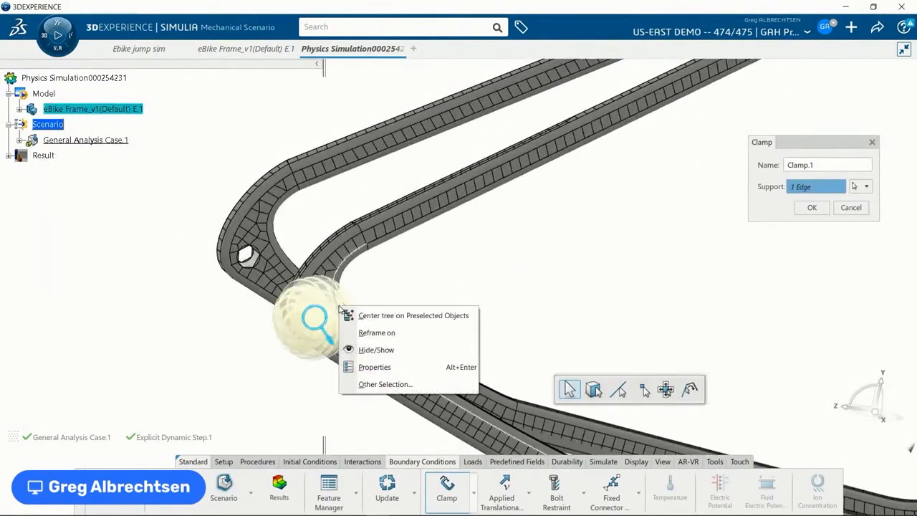
right_click(339, 308)
key("Escape")
scroll(375, 374, "up", 5)
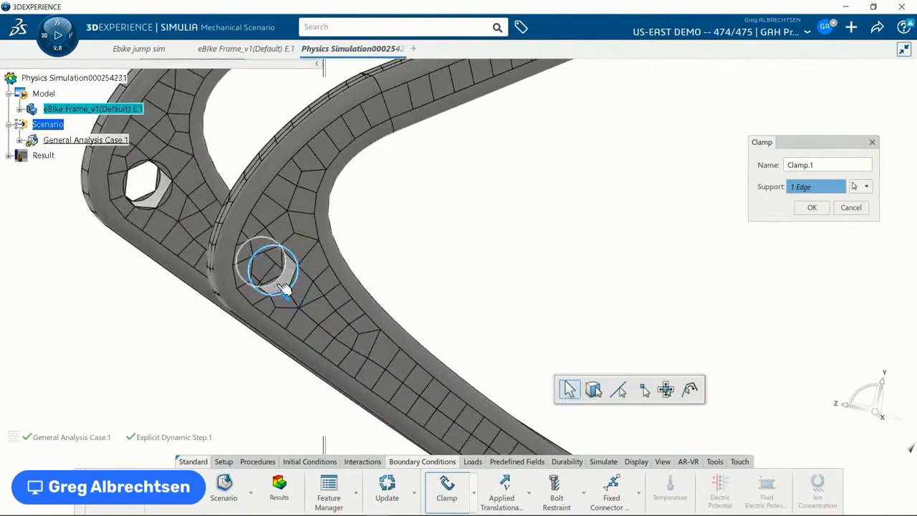
left_click(284, 285)
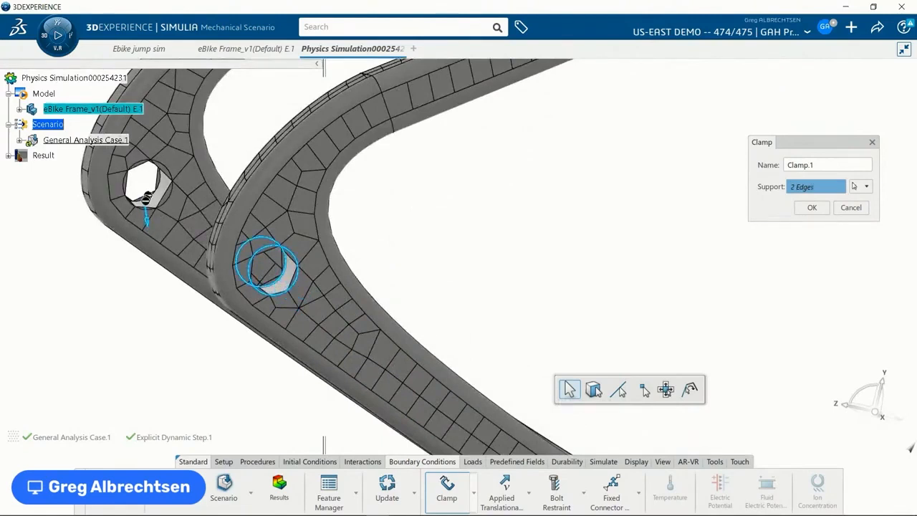
left_click(153, 207)
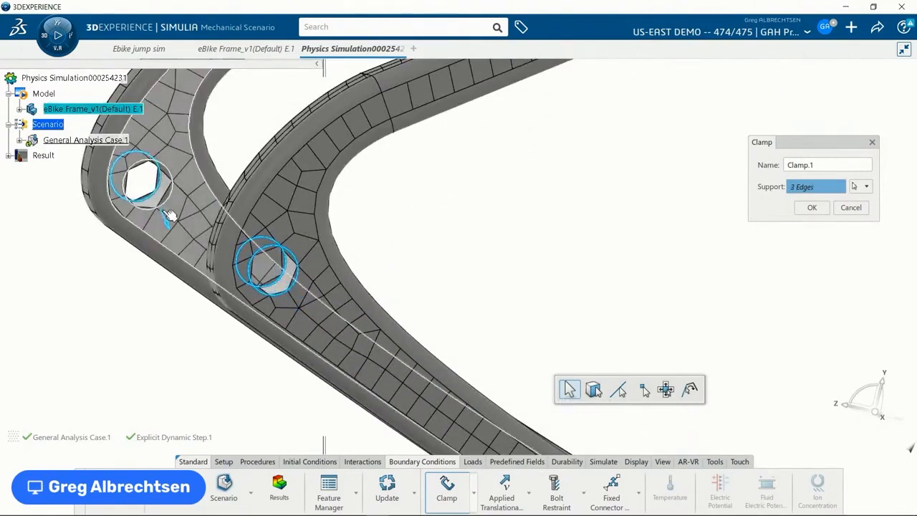
left_click(169, 212)
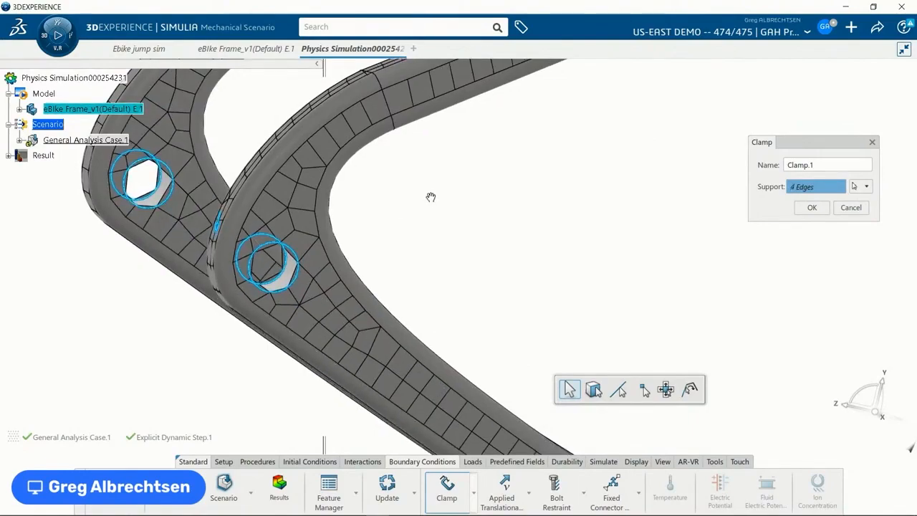
Add the upper and lower rim edges of the head tube to the clamp's support and create the clamp.
scroll(430, 198, "down", 5)
middle_click_drag(560, 235, 359, 256)
middle_click_drag(702, 167, 168, 281)
middle_click_drag(716, 258, 285, 220)
left_click(251, 147)
left_click(283, 432)
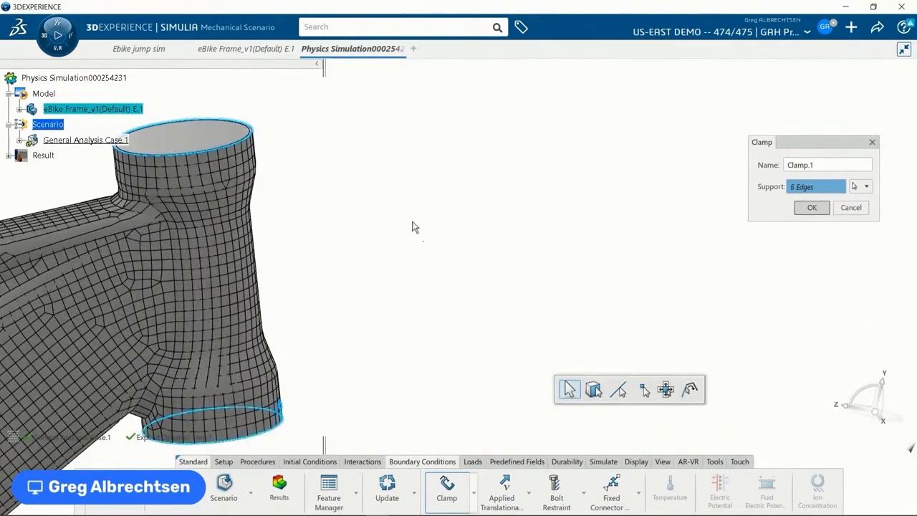
left_click(814, 209)
Create an initial velocity of 5 m/s in the global Translation Y direction.
middle_click_drag(318, 296, 602, 237)
middle_click_drag(256, 241, 407, 272)
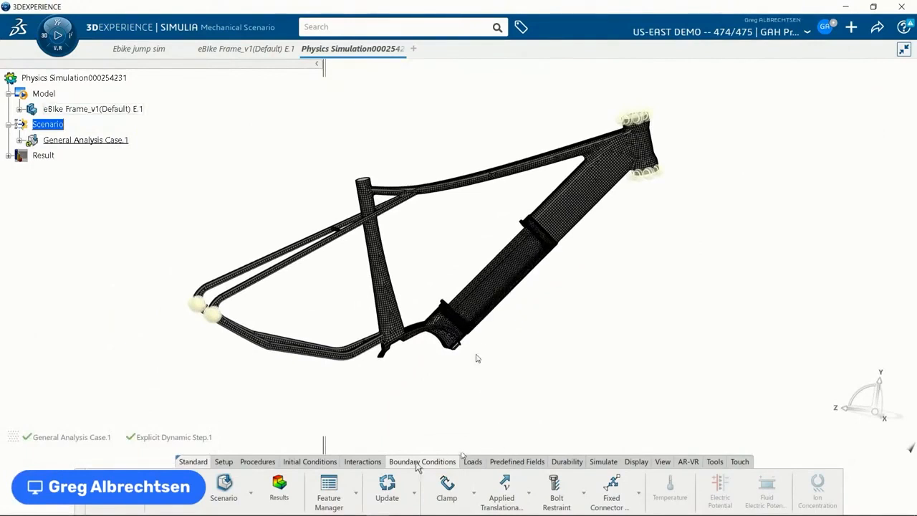
left_click(311, 463)
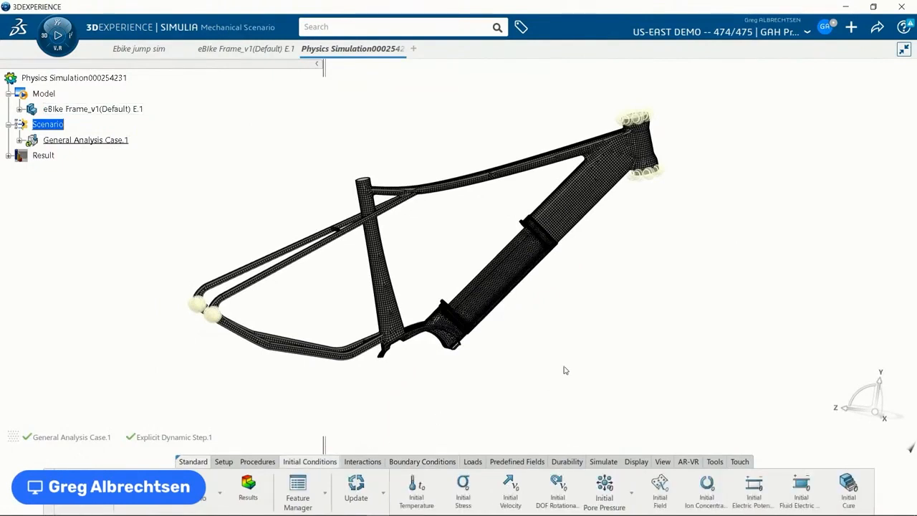
left_click(510, 490)
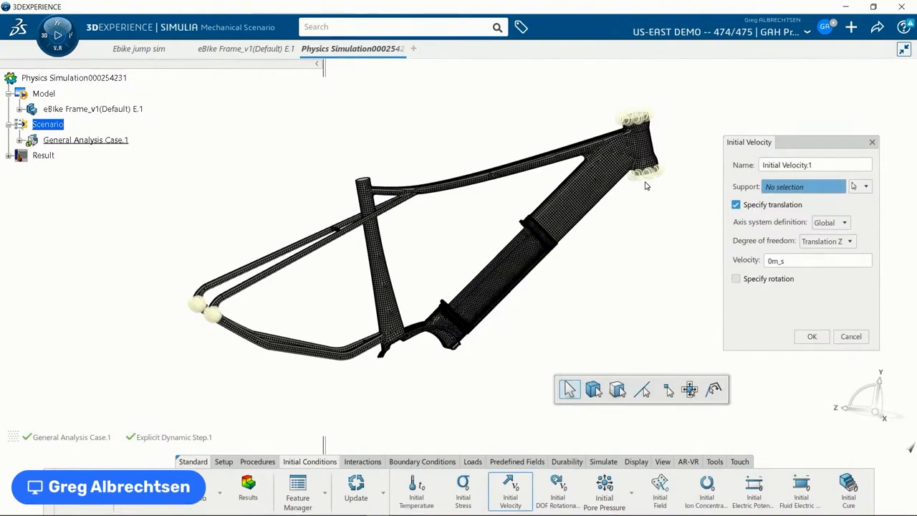
double_click(795, 260)
type("5")
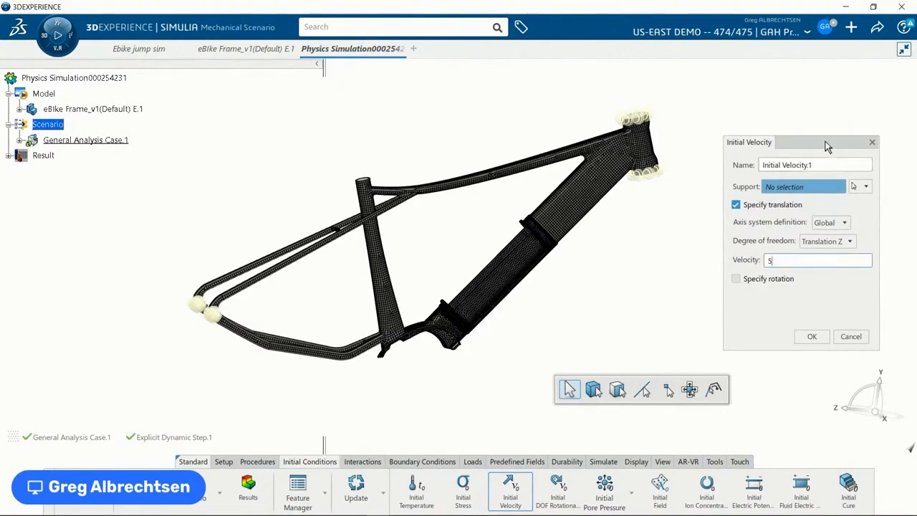
left_click_drag(827, 146, 791, 129)
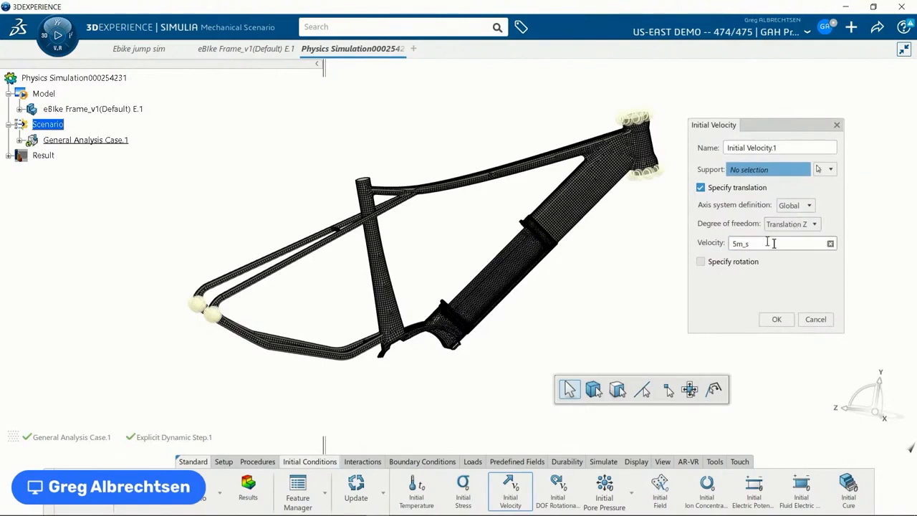
left_click(791, 223)
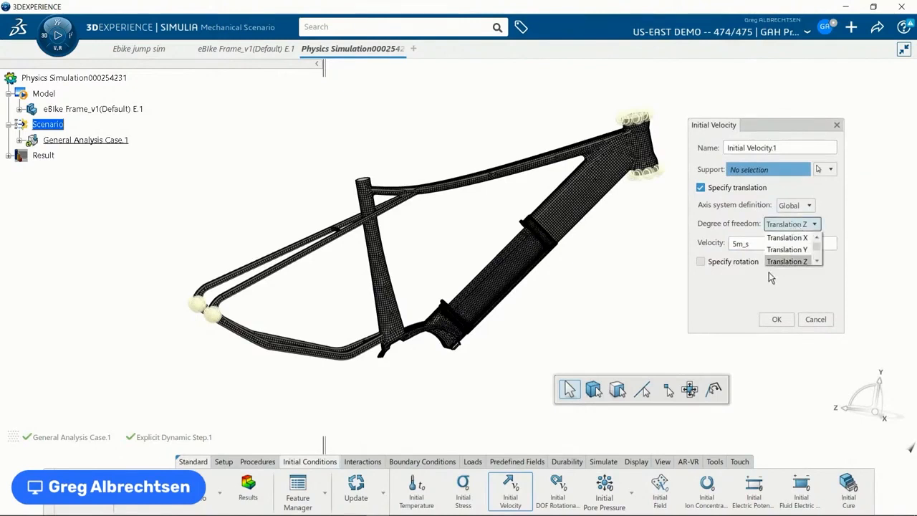
left_click(788, 249)
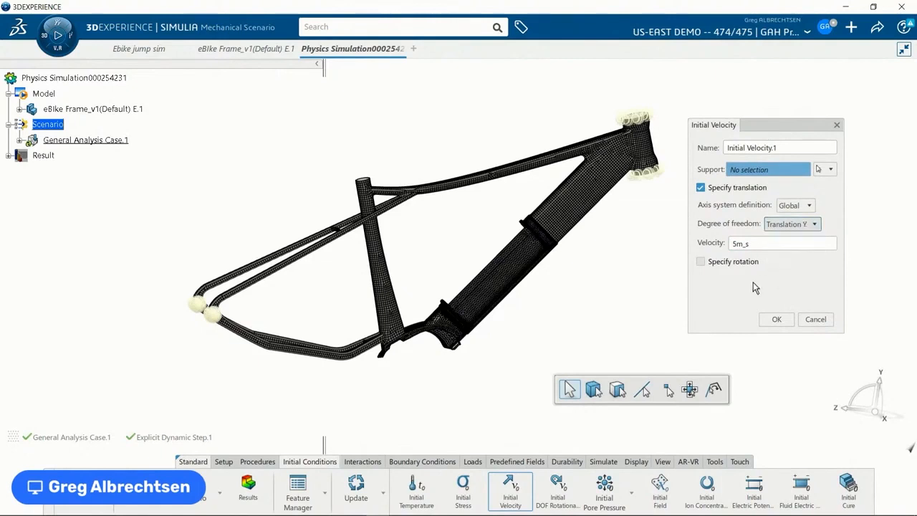
left_click(768, 242)
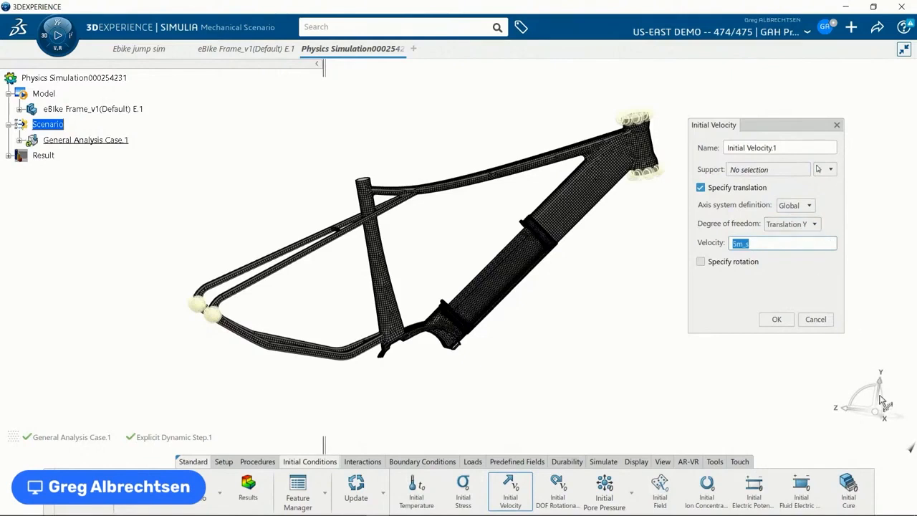
left_click(779, 320)
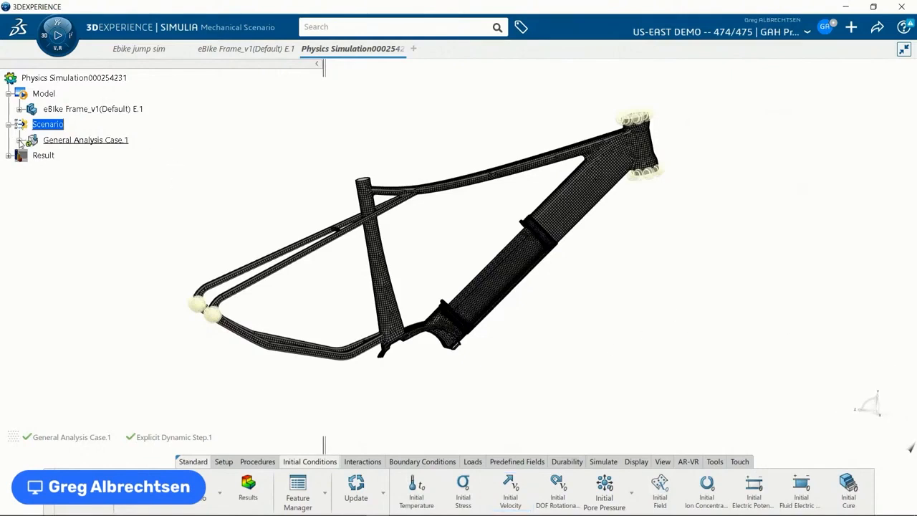
Edit Initial Velocity.1 to use Boss-Extrude4, Extract.1 and Extract.2 as supports, and set its velocity to -5 m/s.
left_click(19, 140)
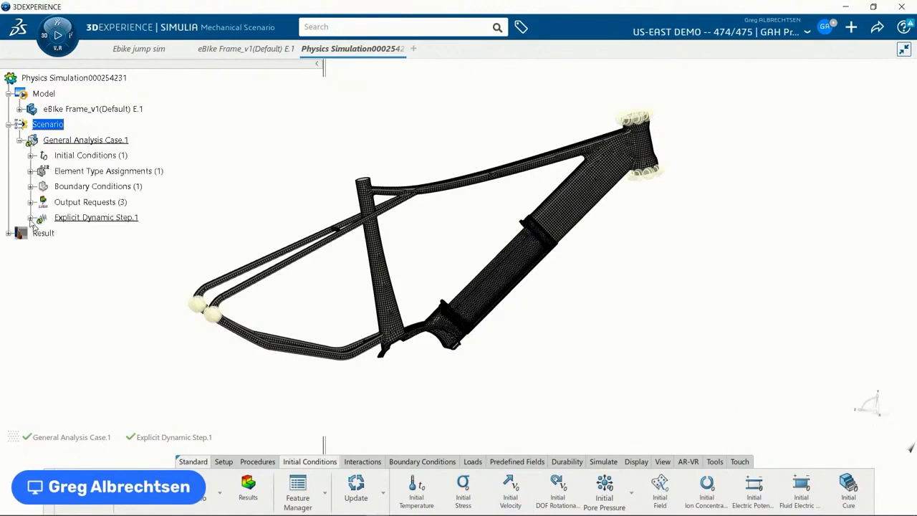
left_click(31, 155)
left_click(86, 172)
double_click(86, 172)
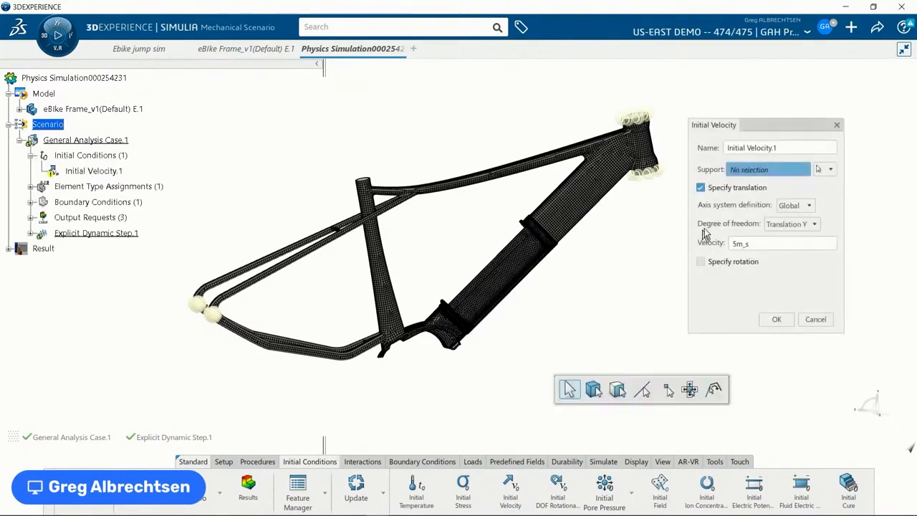
left_click(20, 109)
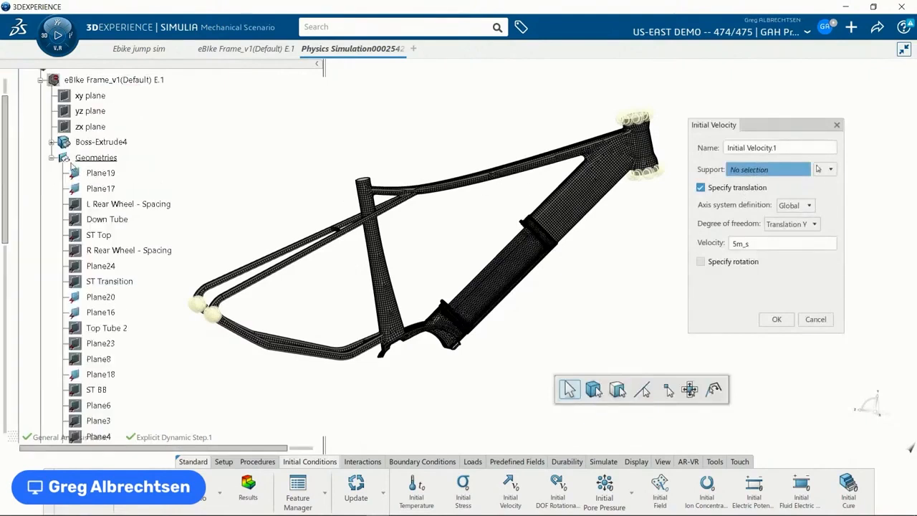
left_click(41, 81)
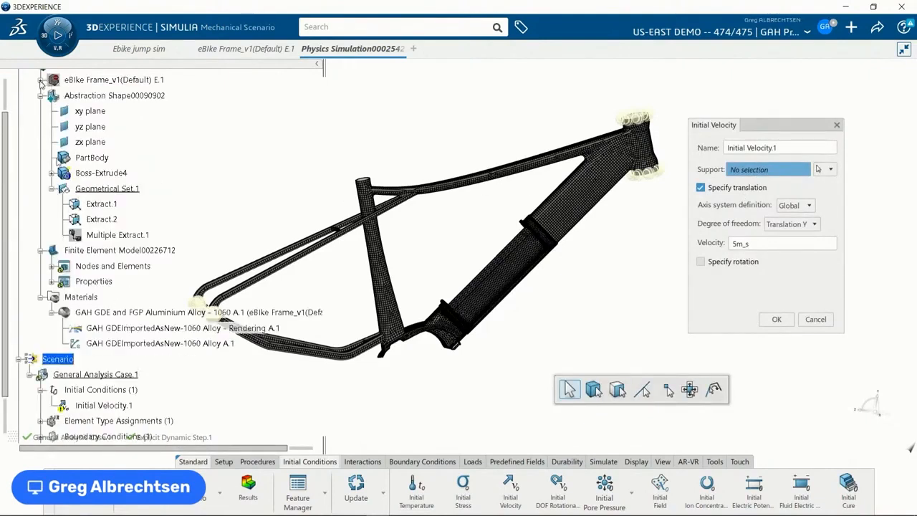
left_click(107, 173)
left_click(102, 204)
left_click(102, 219)
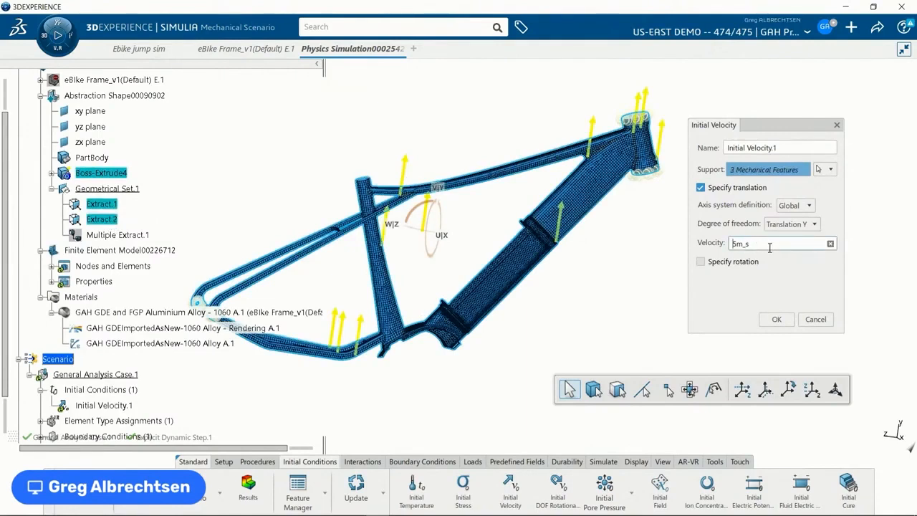
type("-")
left_click(785, 321)
Apply a gravity load to the whole model with -9.81 m/s² in global Y and 0 in X and Z.
middle_click_drag(735, 269, 673, 304, "ctrl")
middle_click_drag(674, 305, 713, 307)
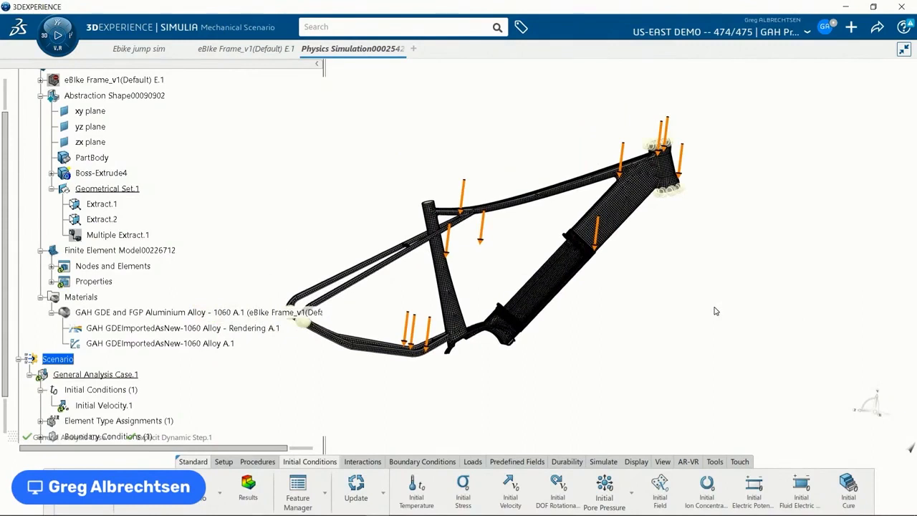
middle_click_drag(638, 305, 689, 312)
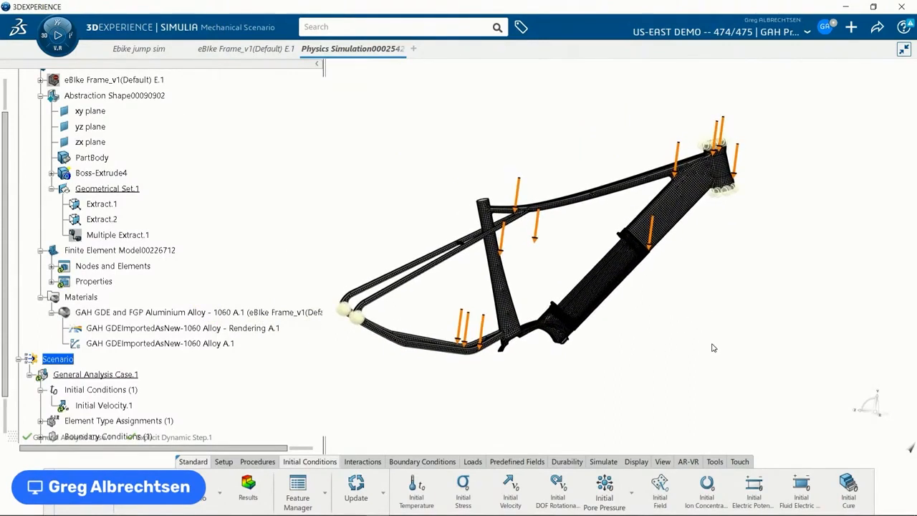
left_click(473, 461)
left_click(484, 481)
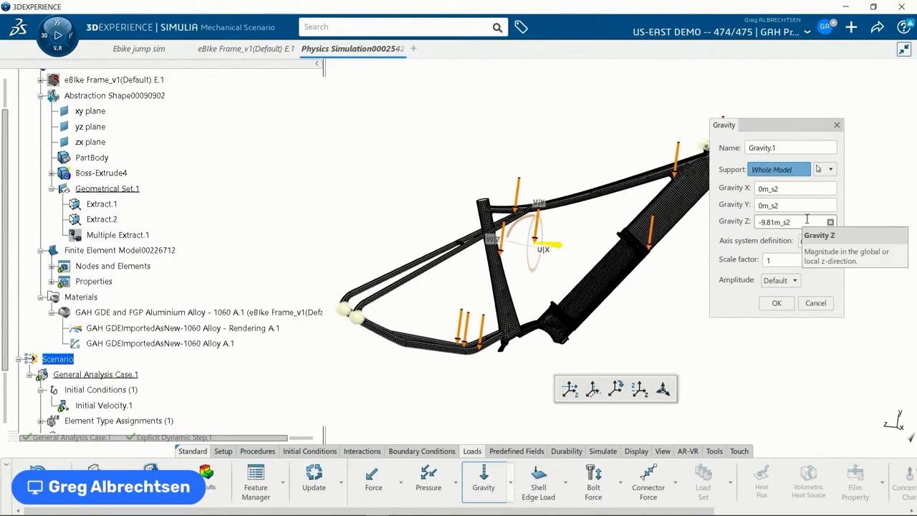
left_click(795, 189)
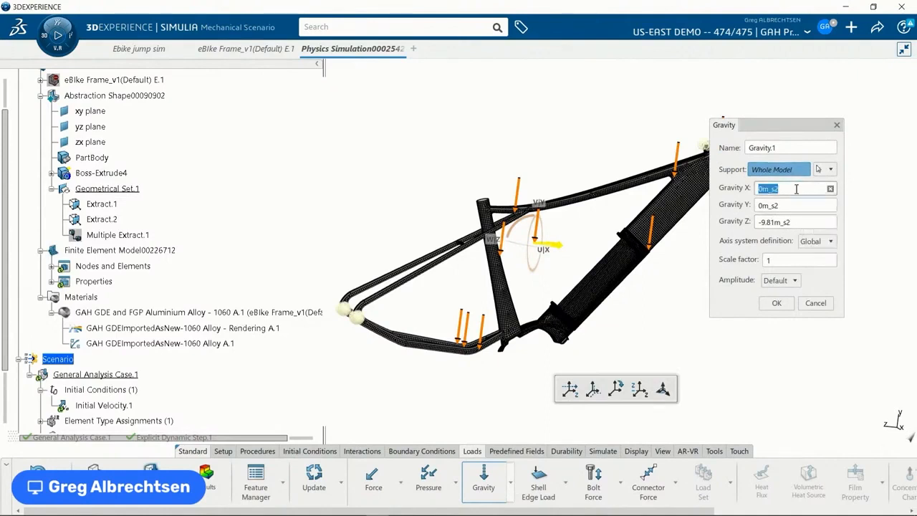
left_click(794, 204)
type("-9.81")
key("Tab")
type("0")
key("Tab")
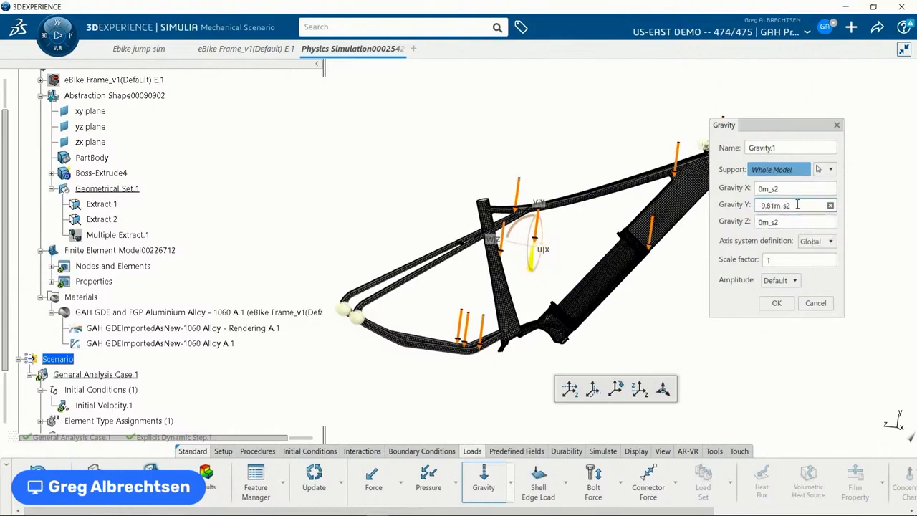
left_click(774, 303)
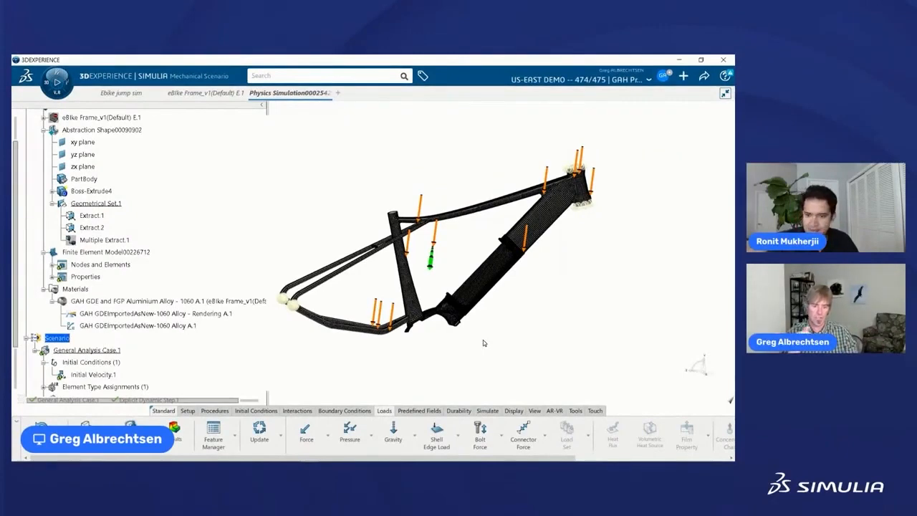
Switch to the Ebike jump sim results and inspect the frame's displacement plot from different angles.
left_click(485, 410)
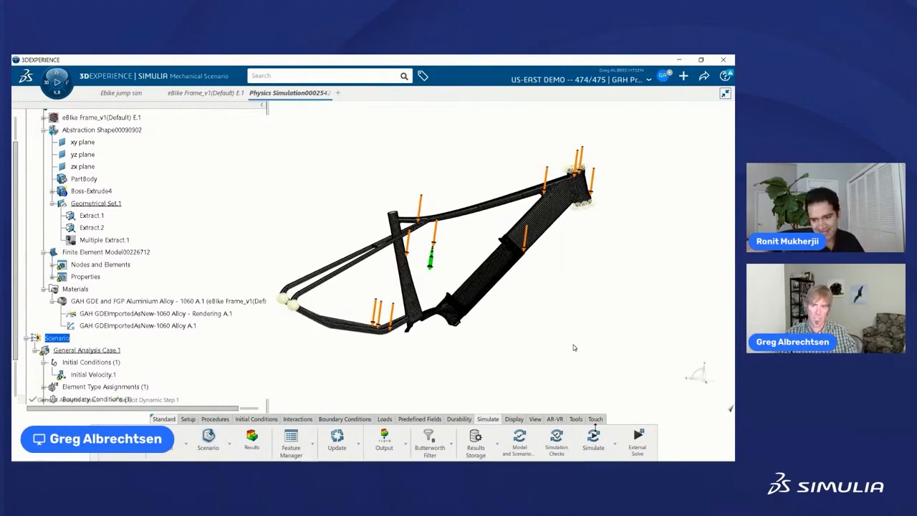
left_click(129, 95)
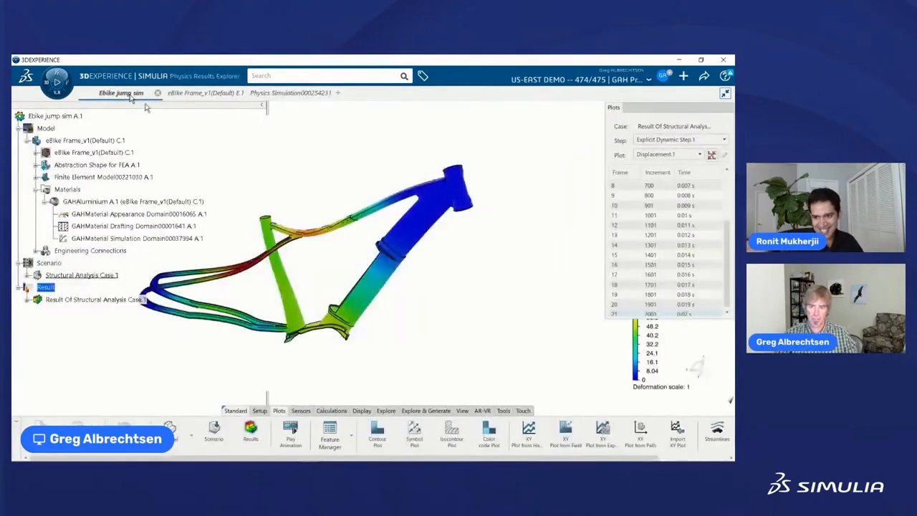
middle_click_drag(399, 344, 443, 320)
middle_click_drag(393, 270, 391, 259)
middle_click_drag(479, 259, 585, 350)
Step through the Displacement.1 plot of Explicit Dynamic Step.1 from frame 1 at 0 s to frame 19 at 0.018 s.
left_click_drag(904, 258, 894, 178)
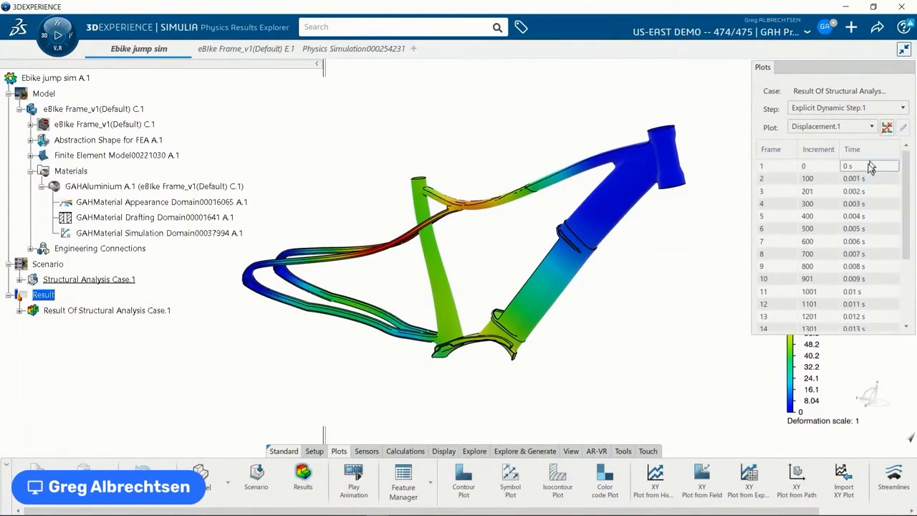
left_click(870, 167)
left_click(863, 182)
left_click(863, 207)
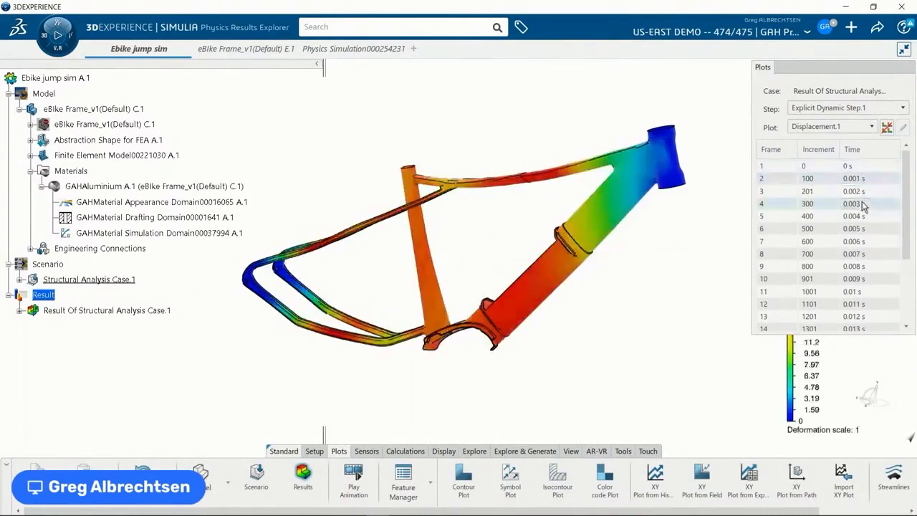
left_click(860, 229)
left_click(858, 252)
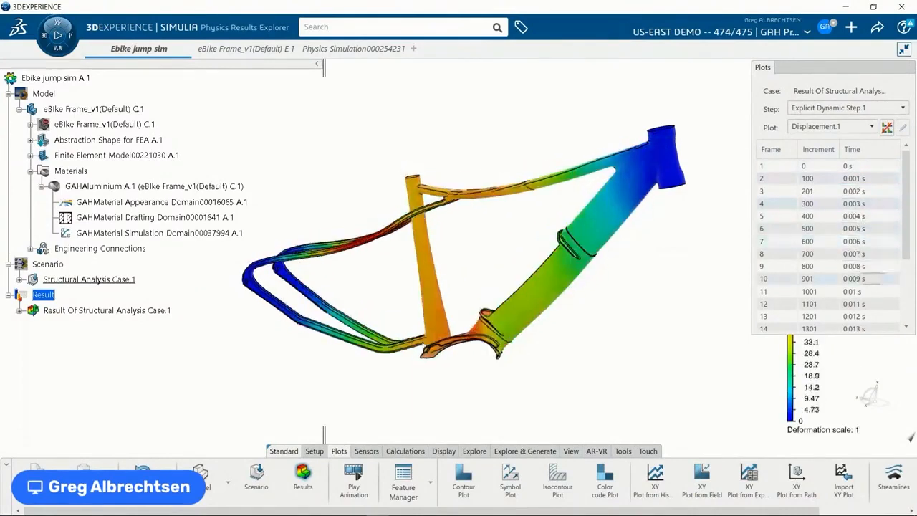
left_click(860, 303)
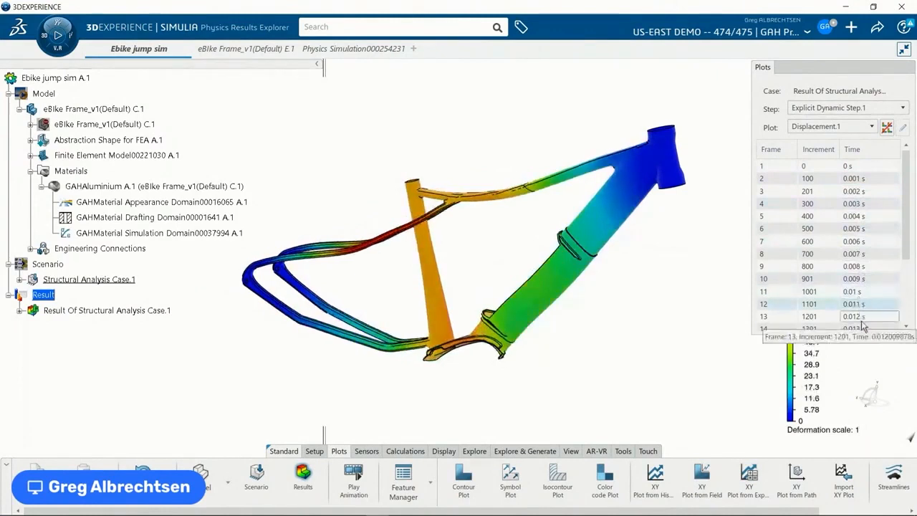
left_click(859, 316)
scroll(904, 230, "down", 3)
left_click(832, 264)
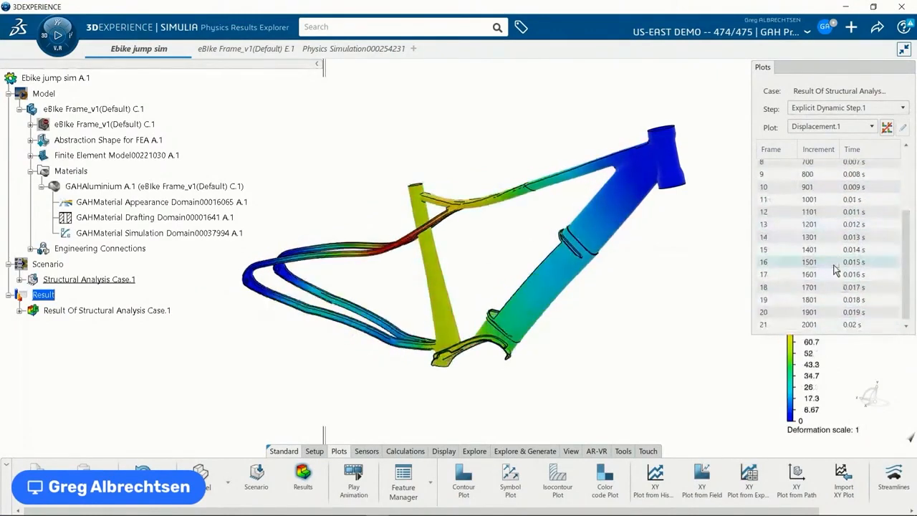
left_click(832, 279)
left_click(833, 300)
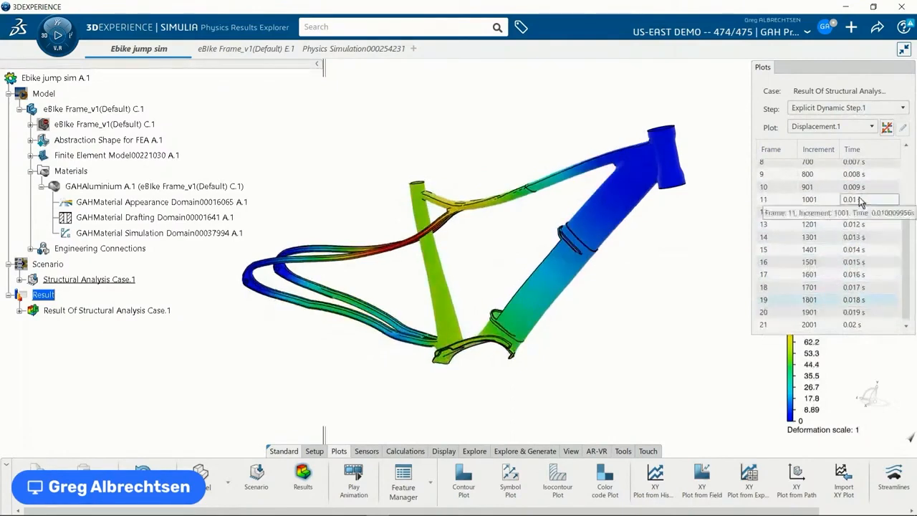
Go back to frame 9 at 0.008 s and step forward through the displacement frames up to frame 21 at 0.02 s.
left_click(831, 200)
left_click(857, 174)
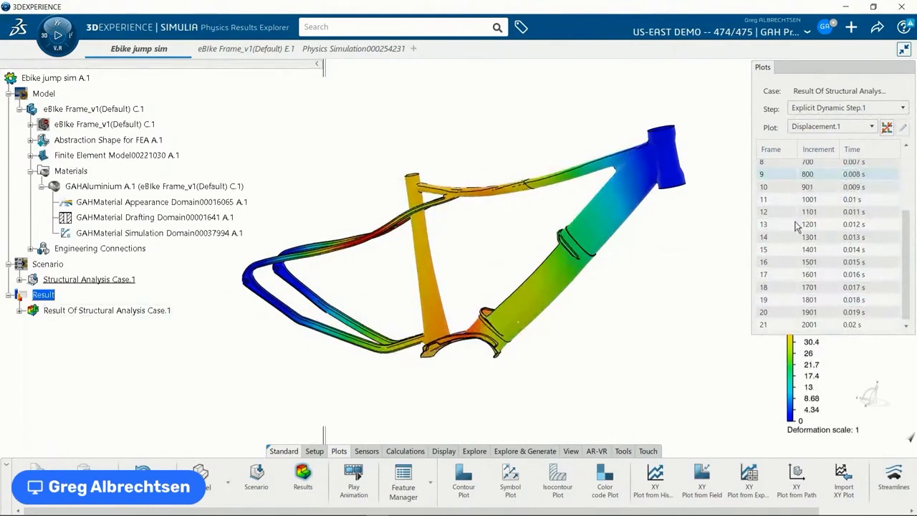
left_click(855, 199)
left_click(858, 212)
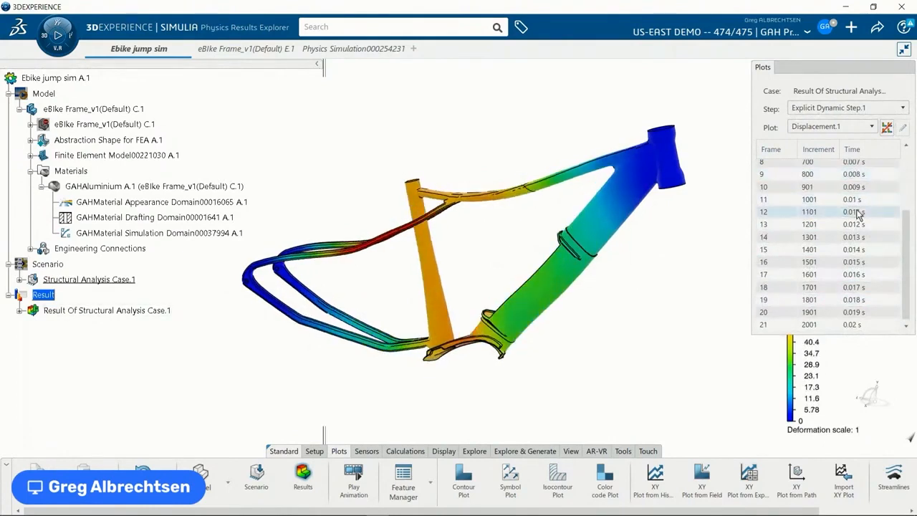
left_click(859, 224)
left_click(861, 250)
left_click(863, 262)
left_click(864, 275)
left_click(865, 287)
left_click(863, 298)
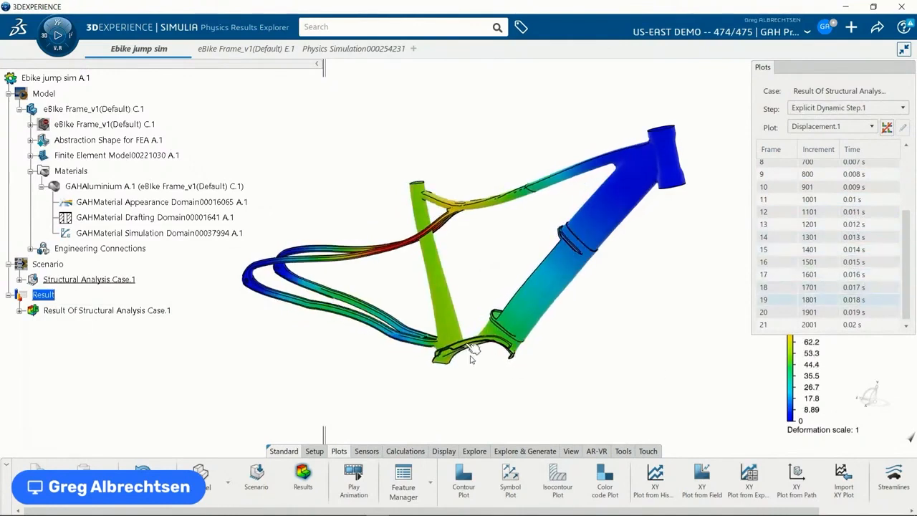
left_click(819, 313)
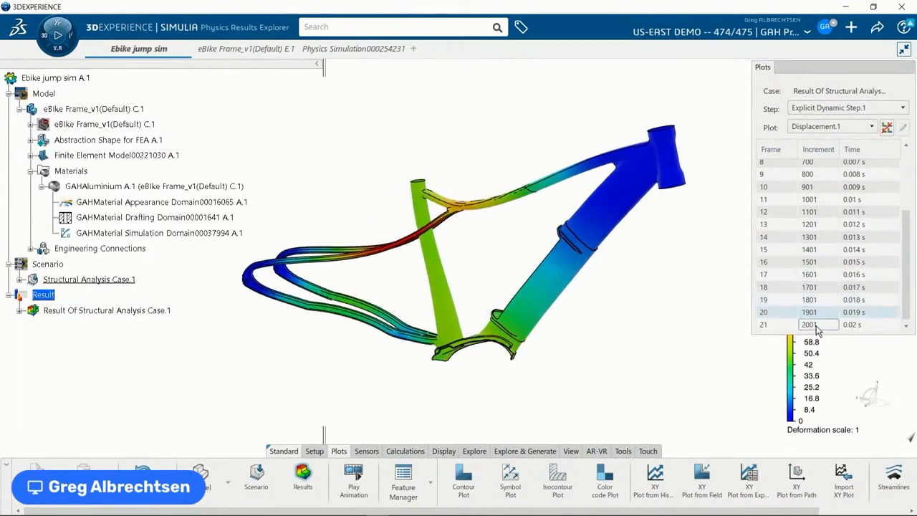
left_click(816, 326)
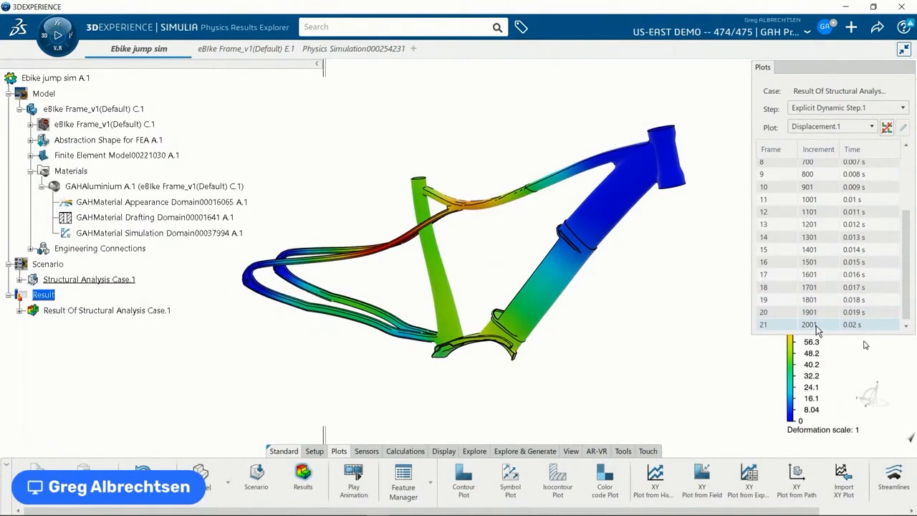
Play the displacement animation of the bike frame and pause it partway.
middle_click_drag(303, 308, 334, 287)
middle_click_drag(505, 288, 439, 296)
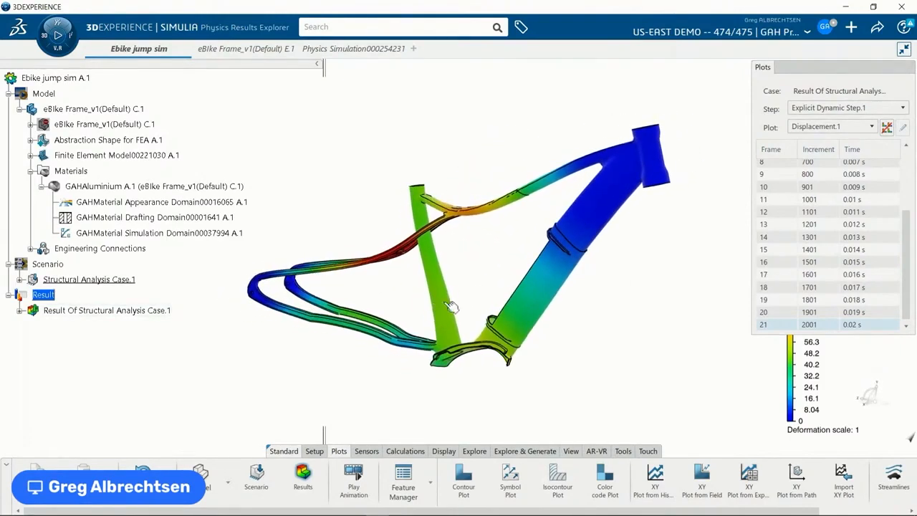
middle_click_drag(636, 351, 626, 357)
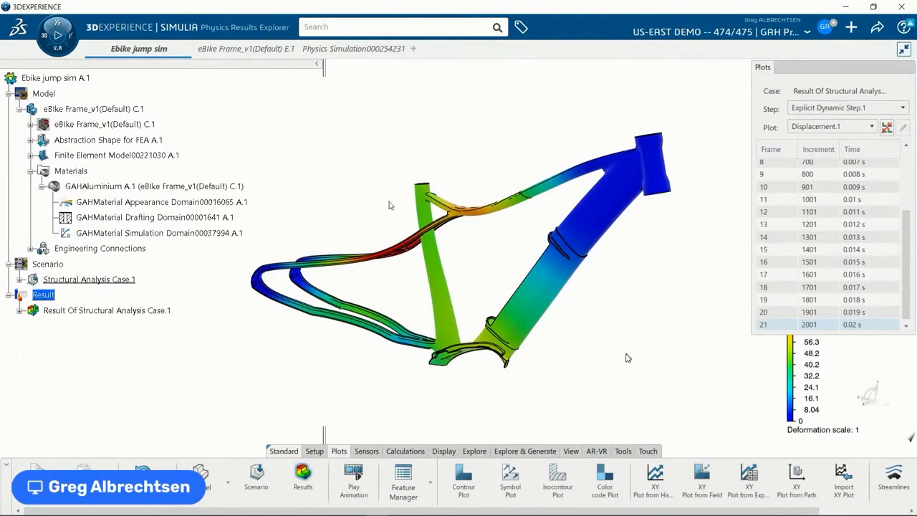
left_click(57, 37)
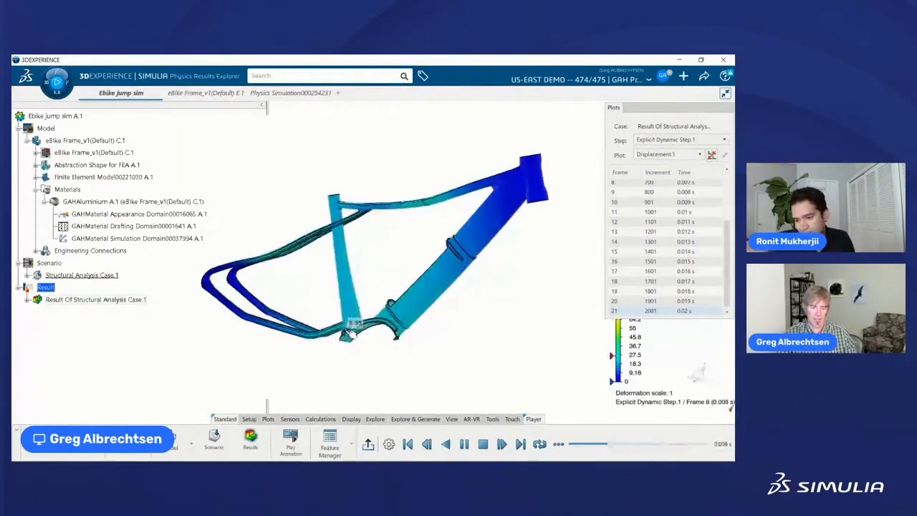
left_click(464, 443)
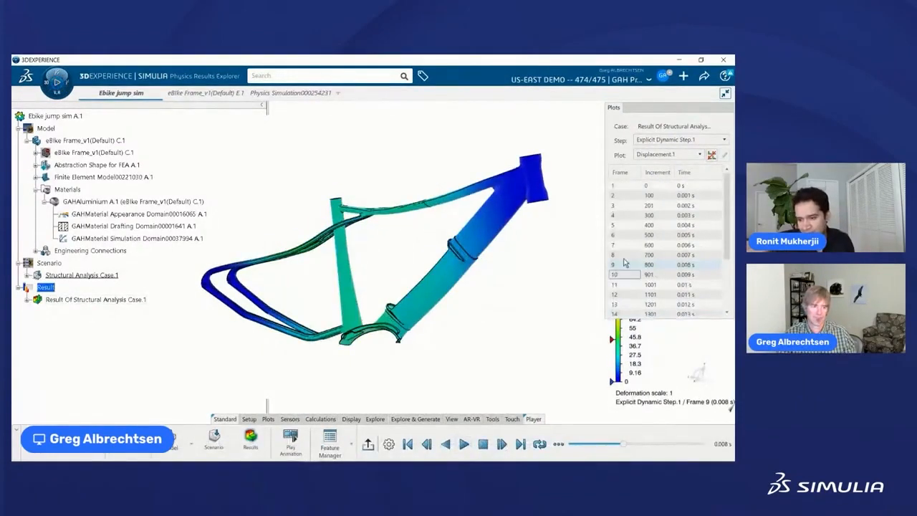
Display frame 21 of the displacement plot and examine the deformed bike frame from several angles.
scroll(624, 258, "down", 3)
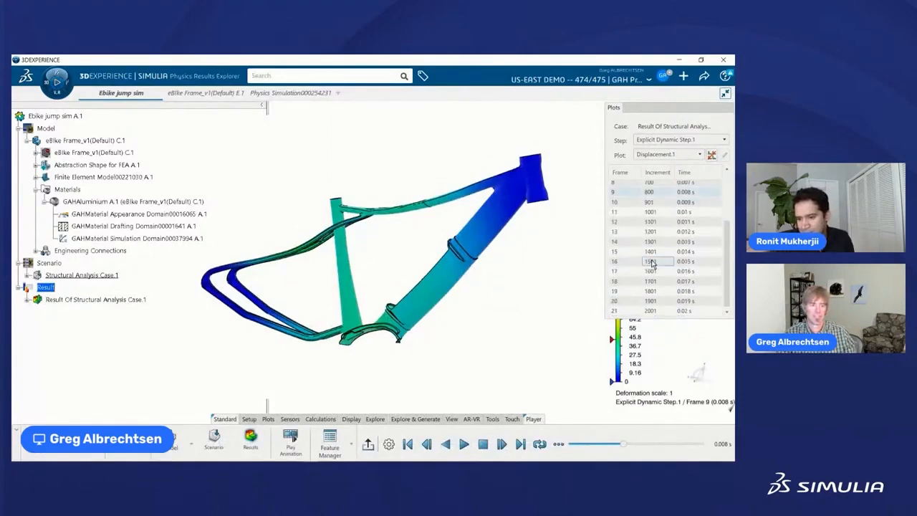
left_click(646, 311)
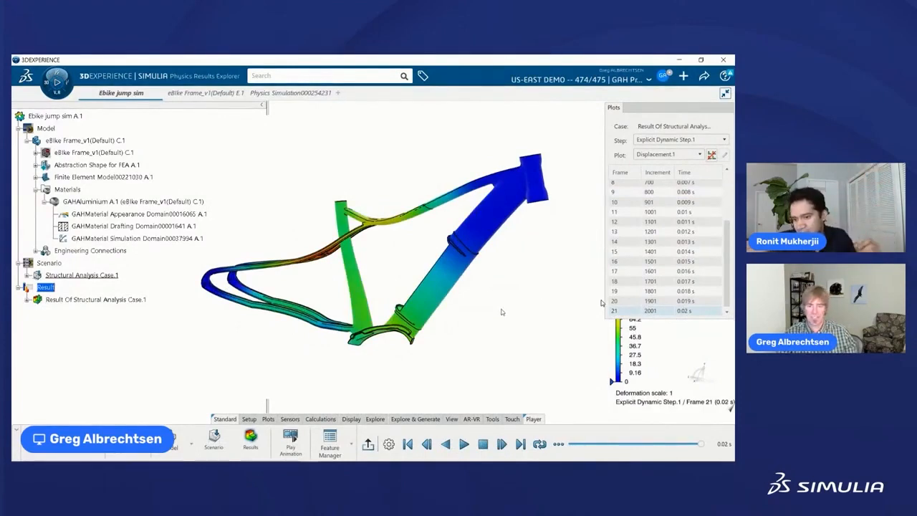
middle_click_drag(415, 352, 476, 321)
middle_click_drag(539, 270, 534, 292)
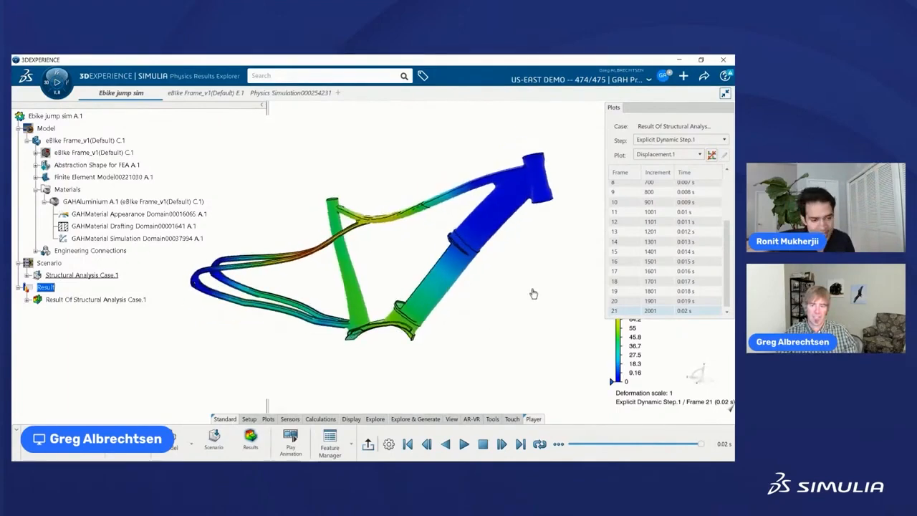
middle_click_drag(413, 301, 432, 299)
middle_click_drag(458, 342, 473, 335)
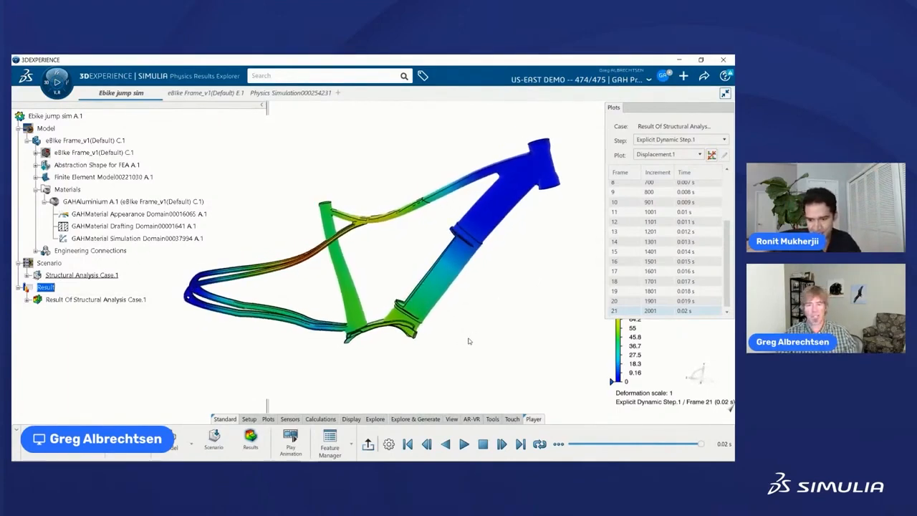